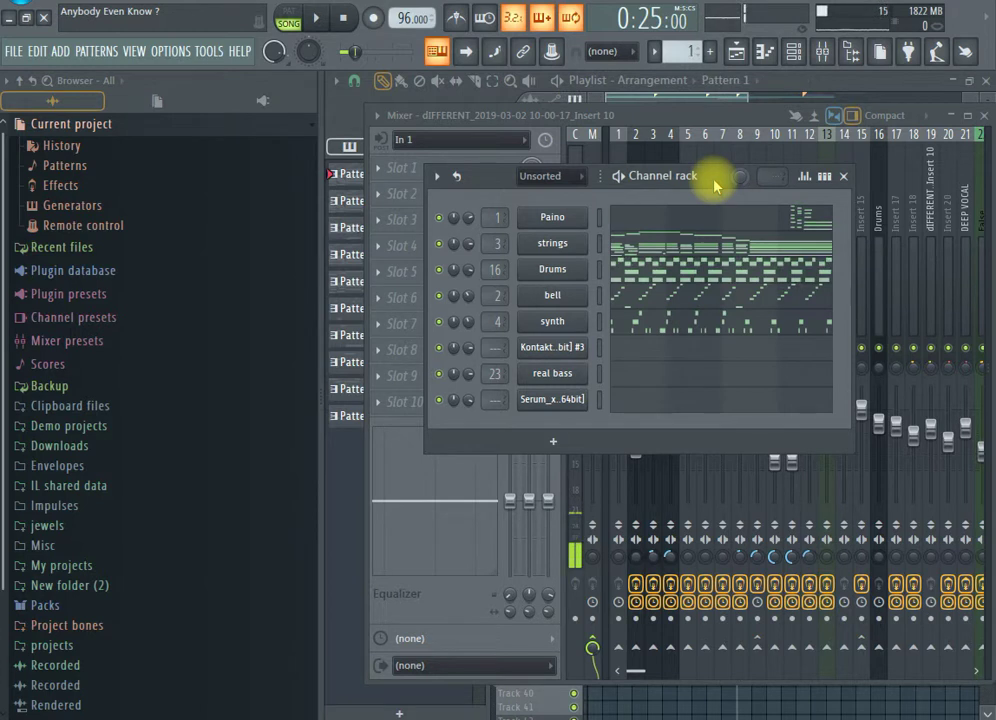
# - Step forward through the project's patterns to Pattern 4 and back to Pattern 1 to compare their contents
pyautogui.press('KP_Add')
pyautogui.press('KP_Add')
pyautogui.press('KP_Add')
pyautogui.press('KP_Add')
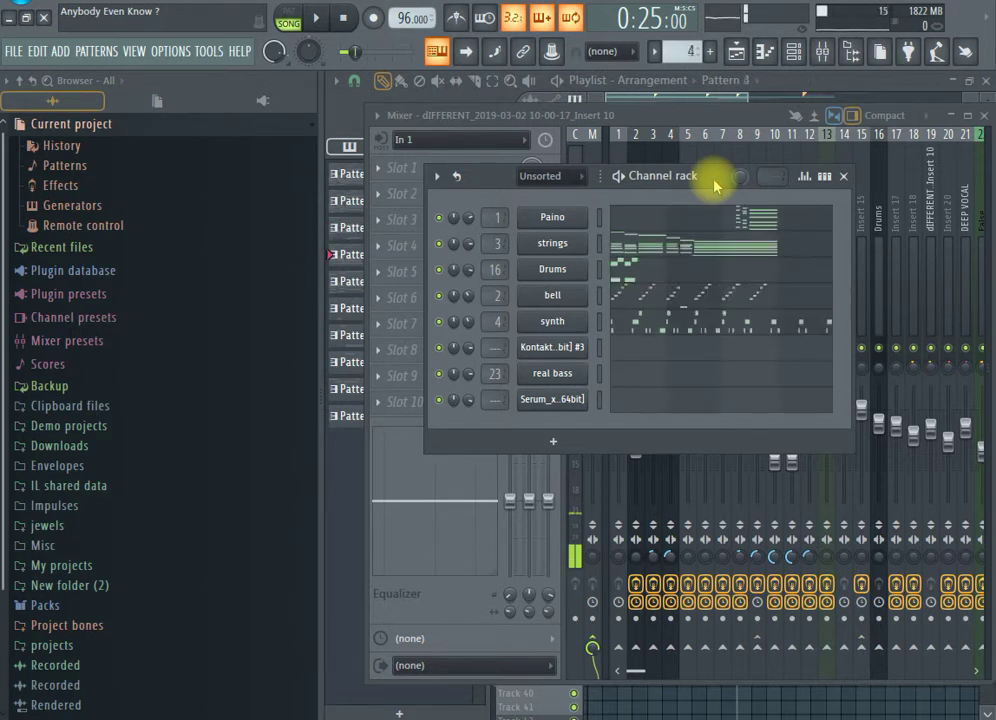
pyautogui.press('KP_Subtract')
pyautogui.press('KP_Subtract')
pyautogui.press('KP_Subtract')
pyautogui.press('KP_Subtract')
pyautogui.press('KP_Subtract')
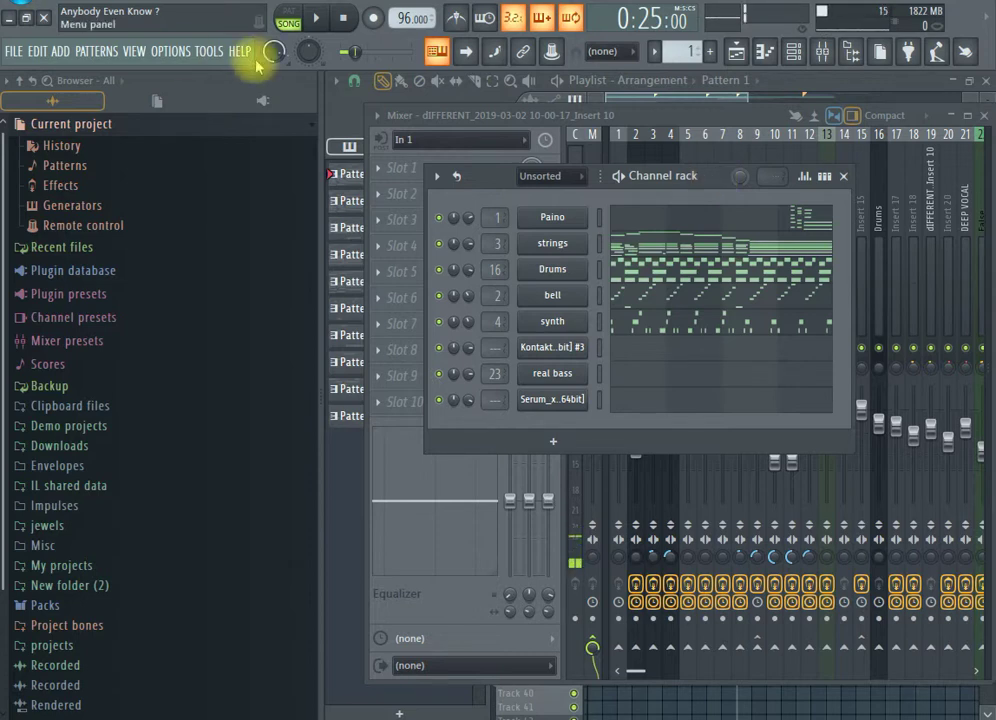
# - Review the project's credits and working-time information in the settings, and close them
pyautogui.click(178, 51)
pyautogui.click(222, 102)
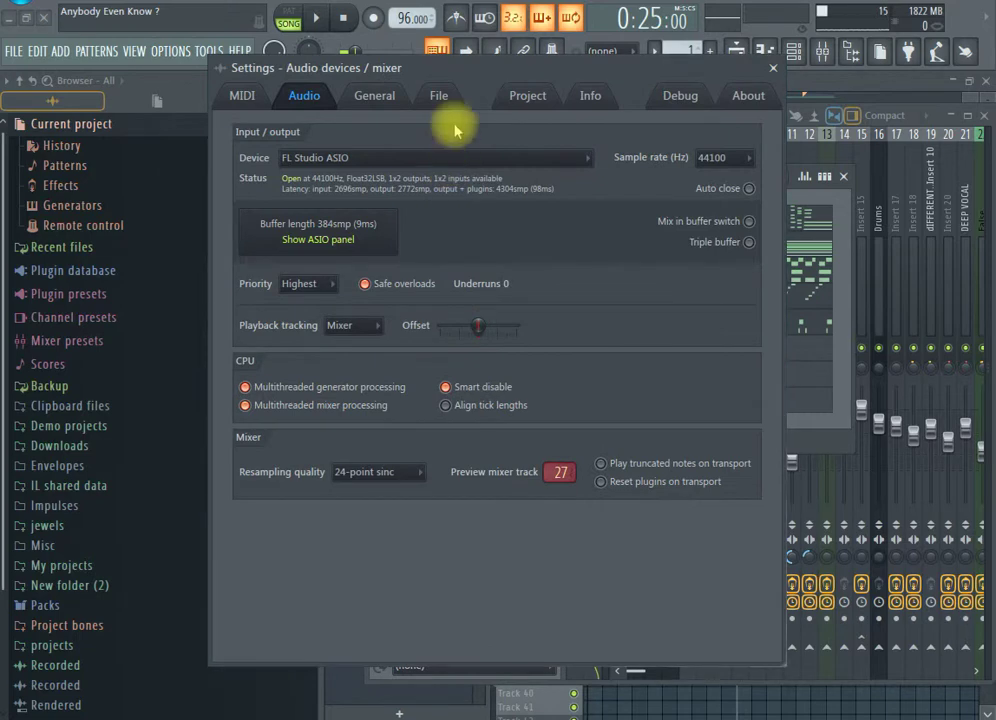
pyautogui.click(530, 95)
pyautogui.click(585, 96)
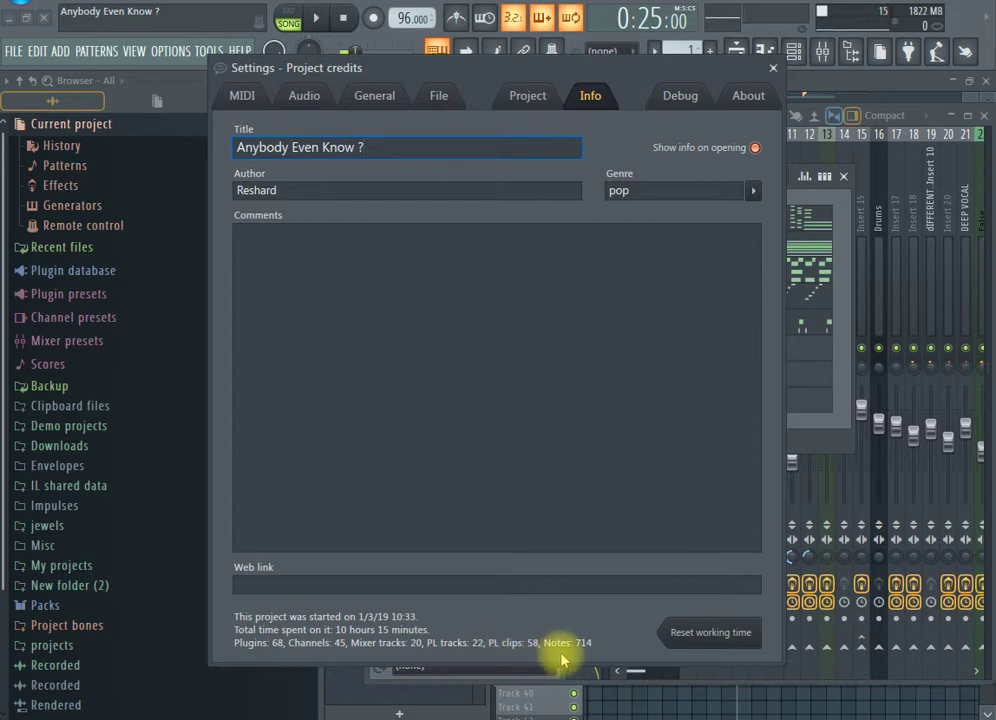
pyautogui.click(773, 68)
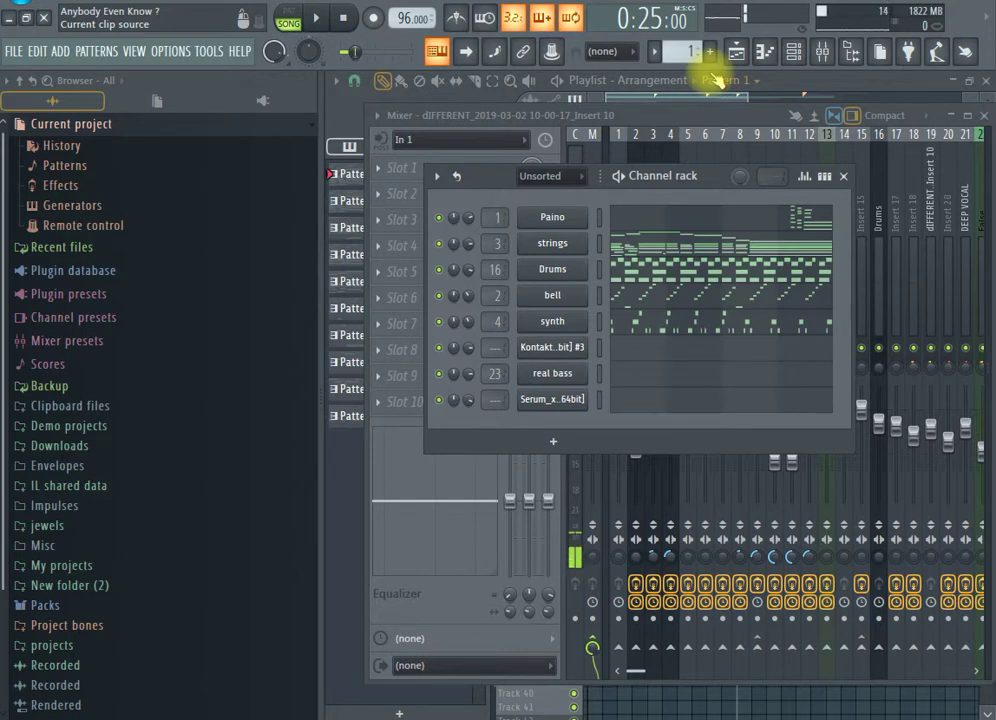
# - Switch playback to pattern mode and play Pattern 1 starting from only the Paino channel
pyautogui.click(289, 14)
pyautogui.press('space')
pyautogui.press('space')
pyautogui.rightClick(447, 224)
pyautogui.press('space')
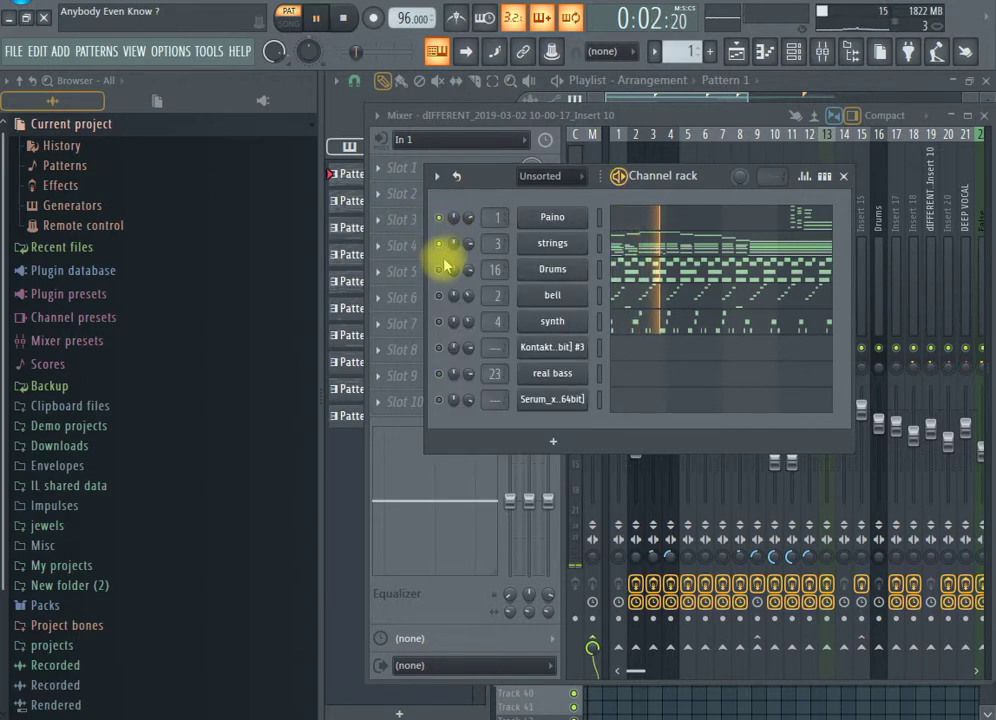
# - Unmute the bell, synth, Kontakt #3, real bass and Serum channels one by one, and stop playback
pyautogui.click(440, 295)
pyautogui.click(440, 321)
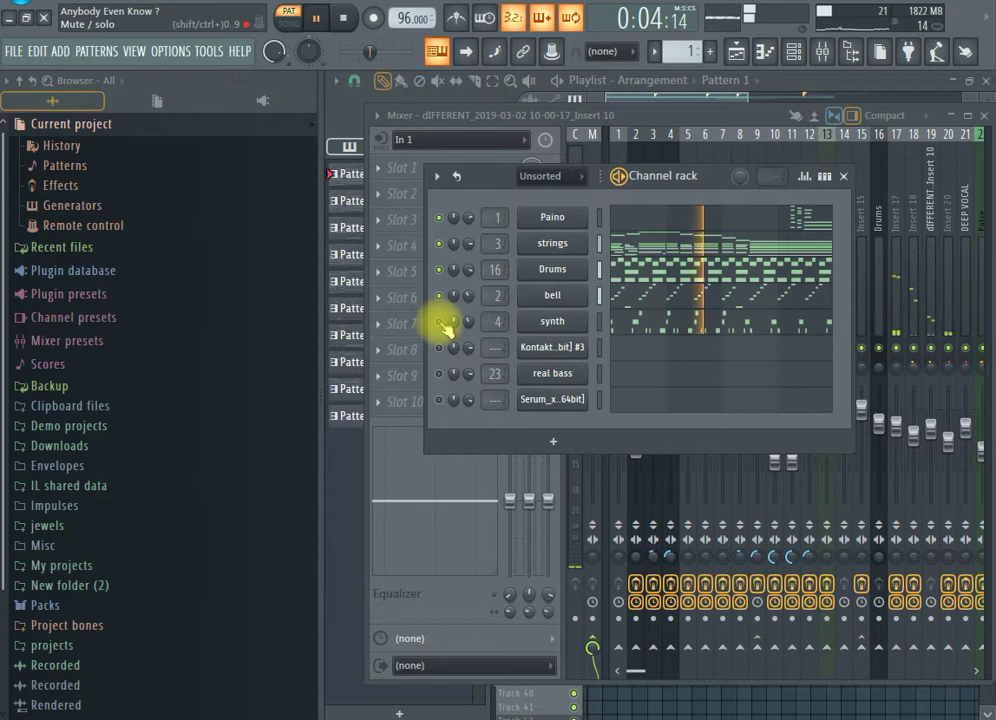
pyautogui.click(438, 347)
pyautogui.press('space')
pyautogui.click(438, 373)
pyautogui.click(438, 399)
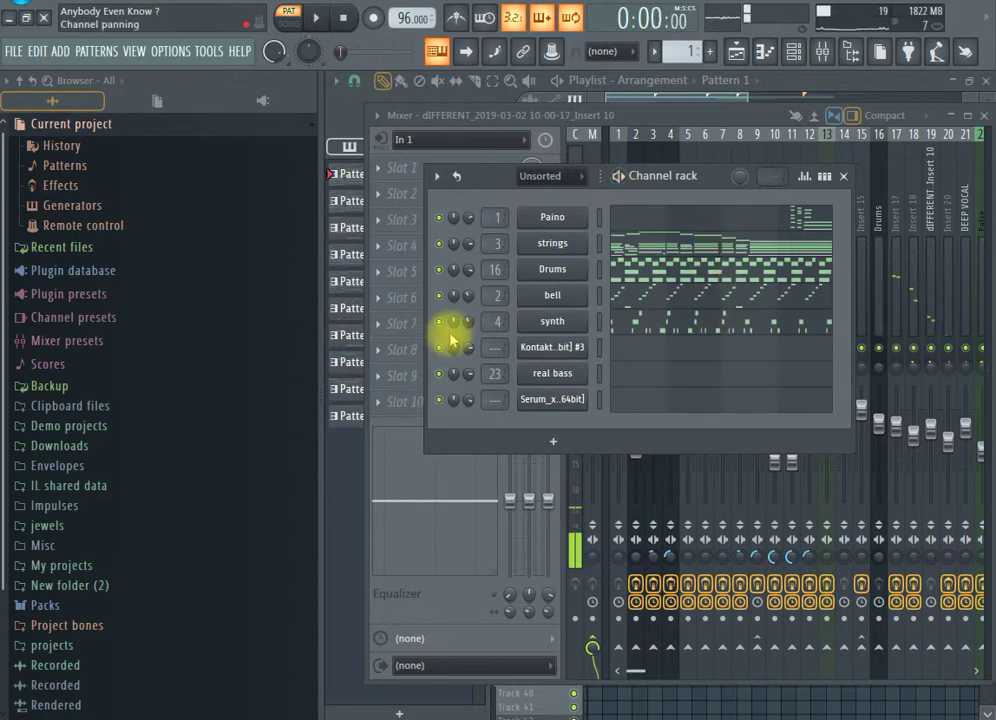
# - Solo the Drums channel and open its FPC drum plugin beside the channel rack
pyautogui.rightClick(451, 274)
pyautogui.press('Escape')
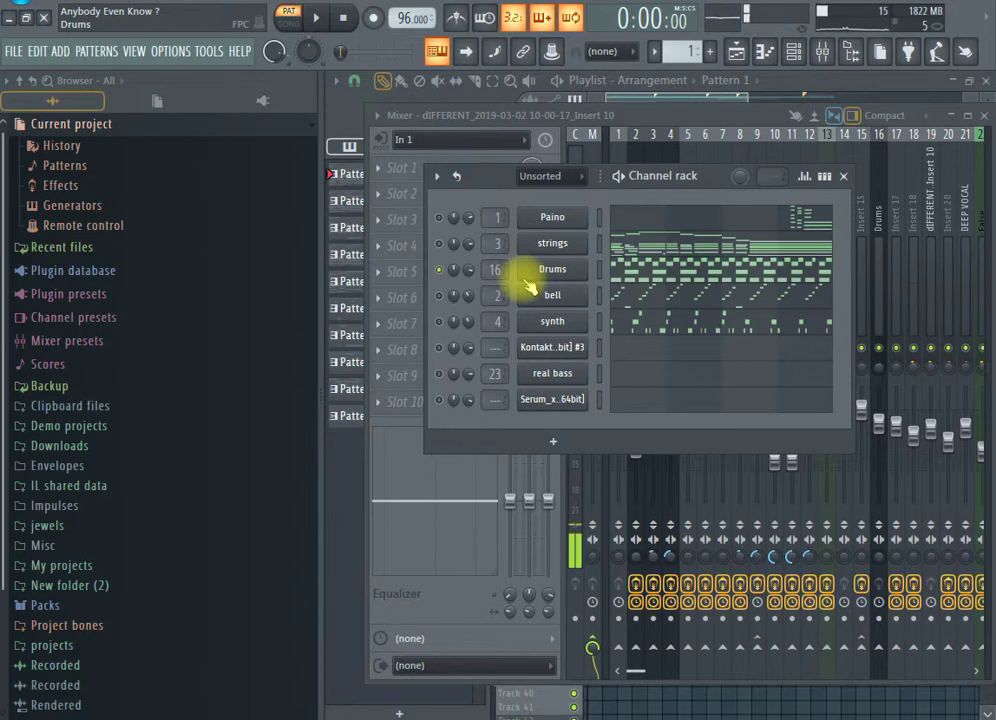
pyautogui.click(543, 269)
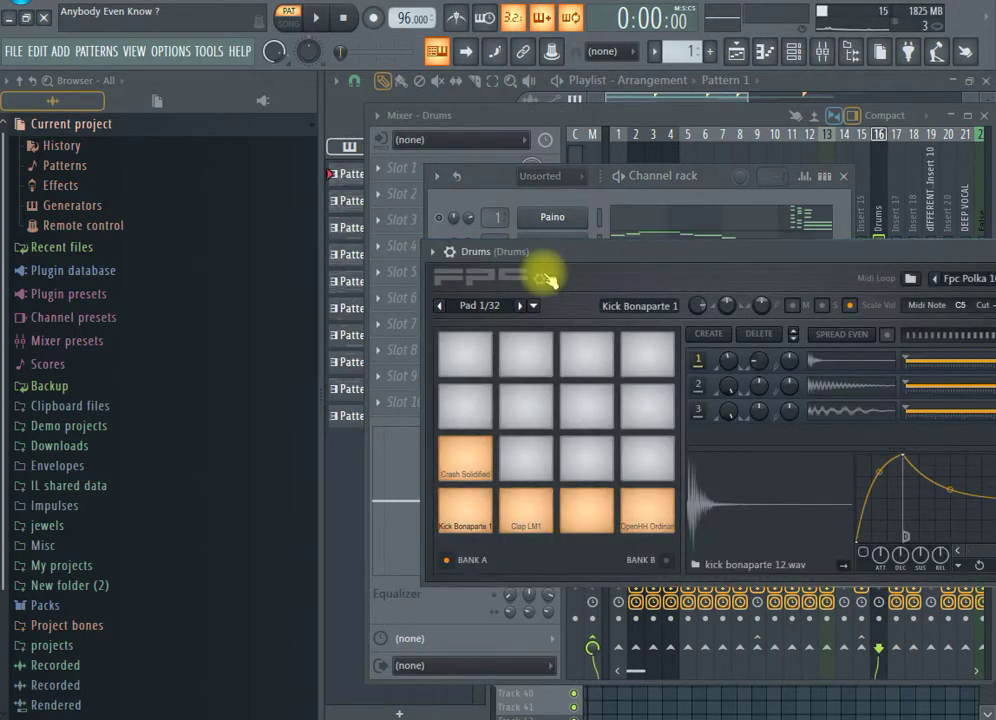
pyautogui.moveTo(509, 256); pyautogui.dragTo(5, 170)
pyautogui.moveTo(265, 160); pyautogui.dragTo(855, 255)
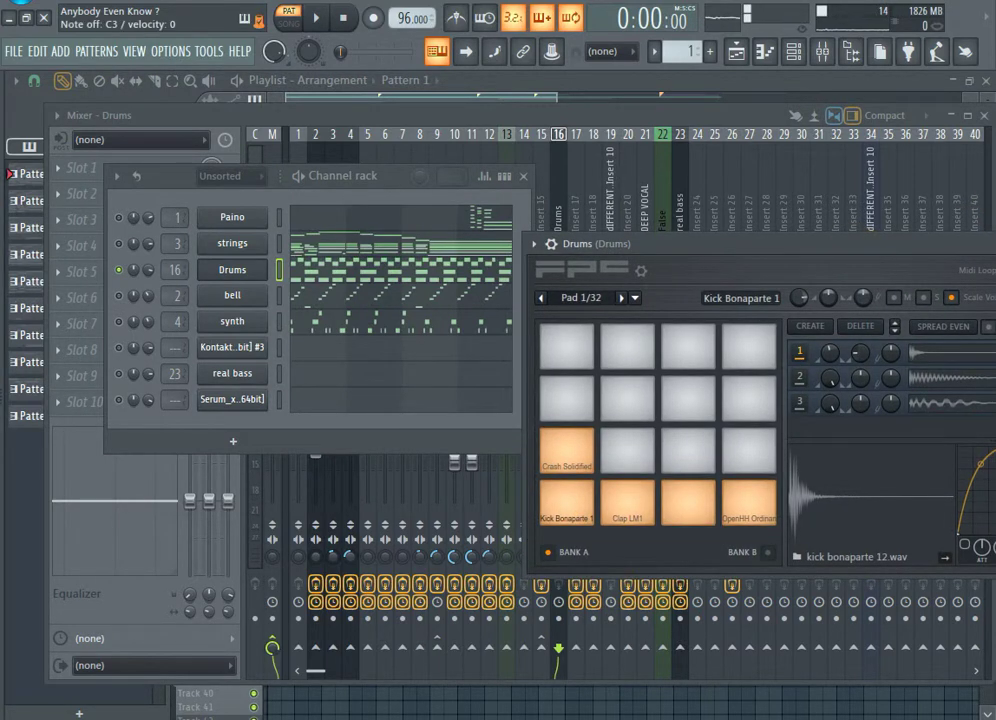
pyautogui.click(240, 270)
pyautogui.click(243, 271)
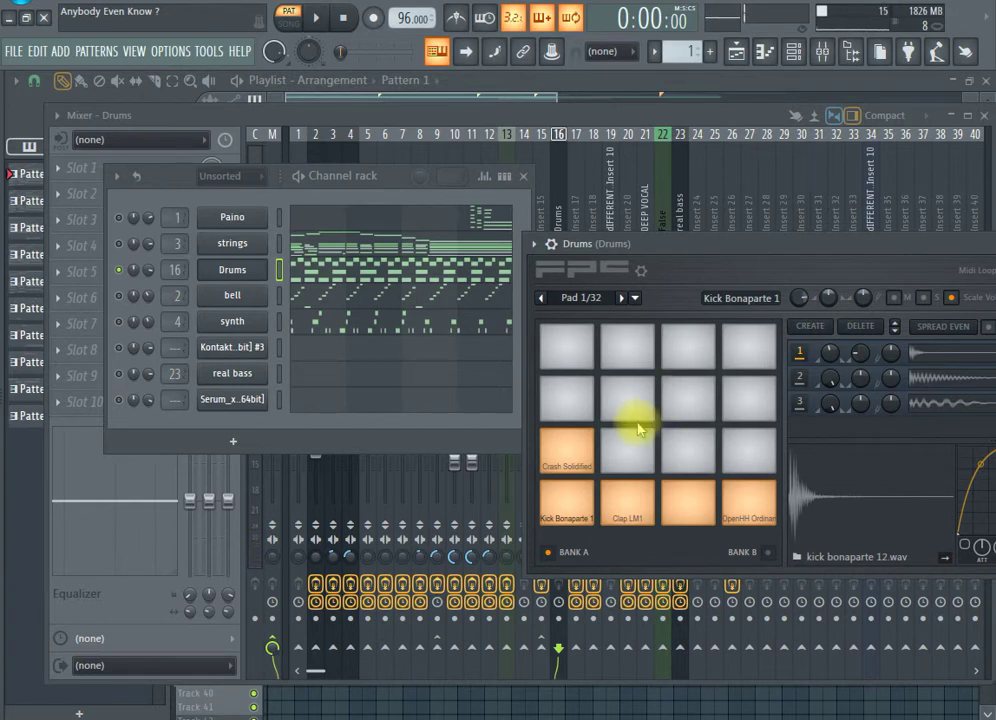
pyautogui.moveTo(4, 323); pyautogui.dragTo(9, 267)
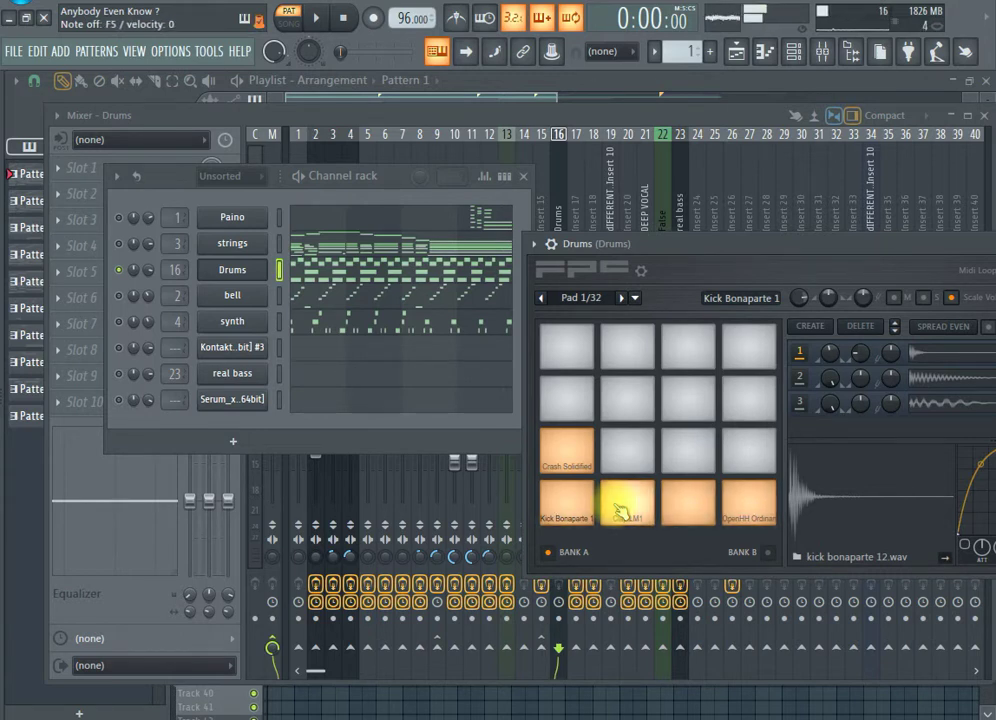
# - Play Pattern 1 with only the Drums channel soloed, and reactivate all channels after stopping
pyautogui.rightClick(129, 271)
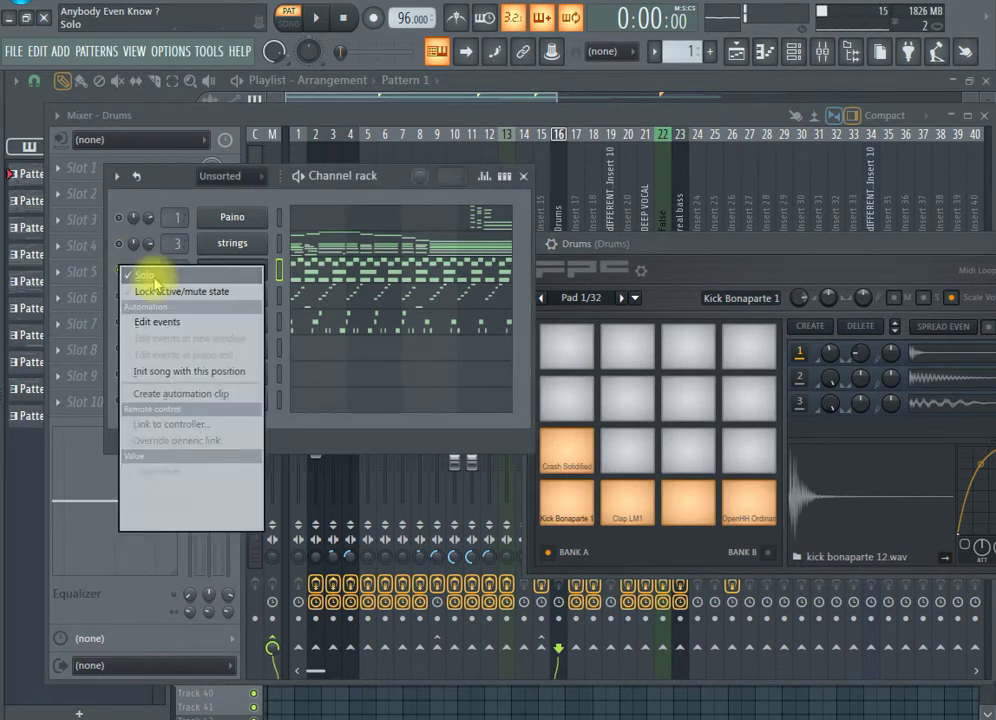
pyautogui.press('Escape')
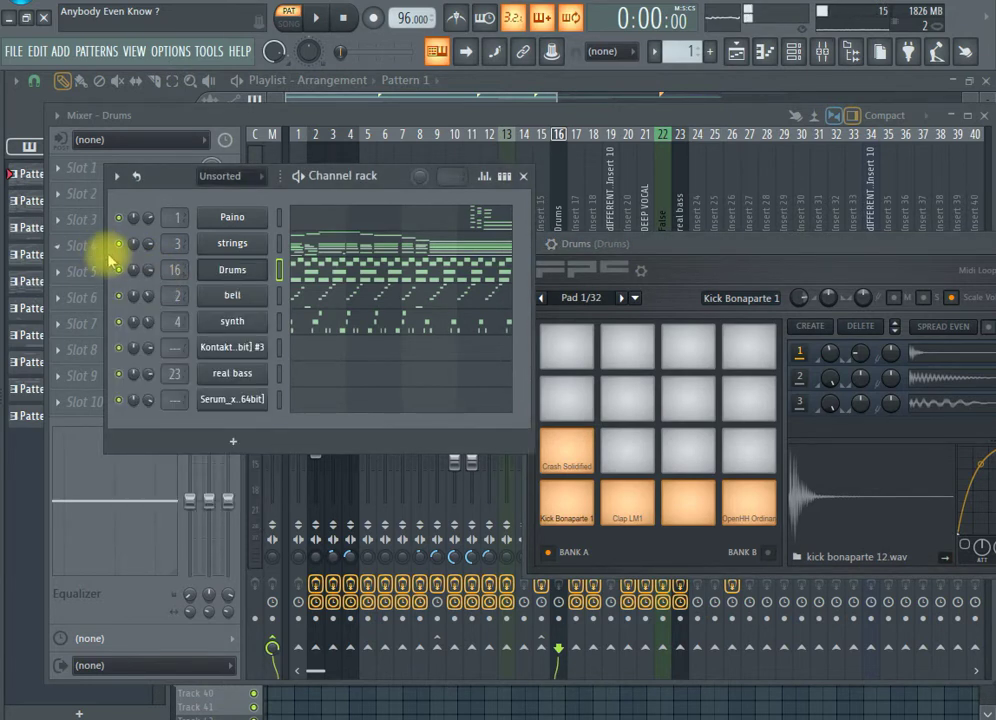
pyautogui.rightClick(121, 266)
pyautogui.press('Escape')
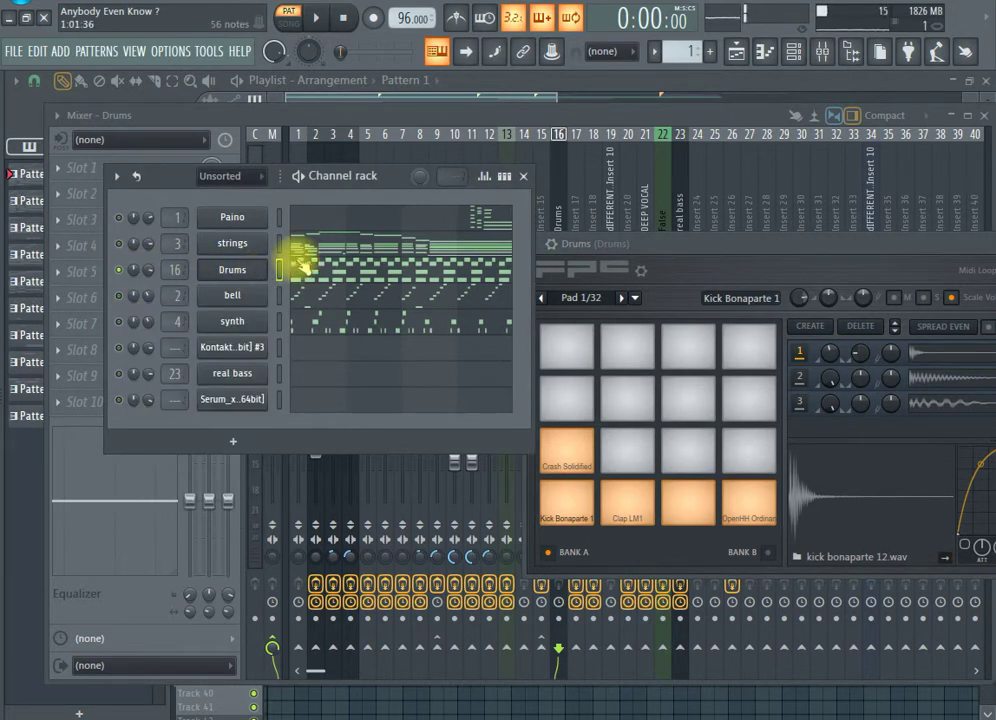
pyautogui.press('space')
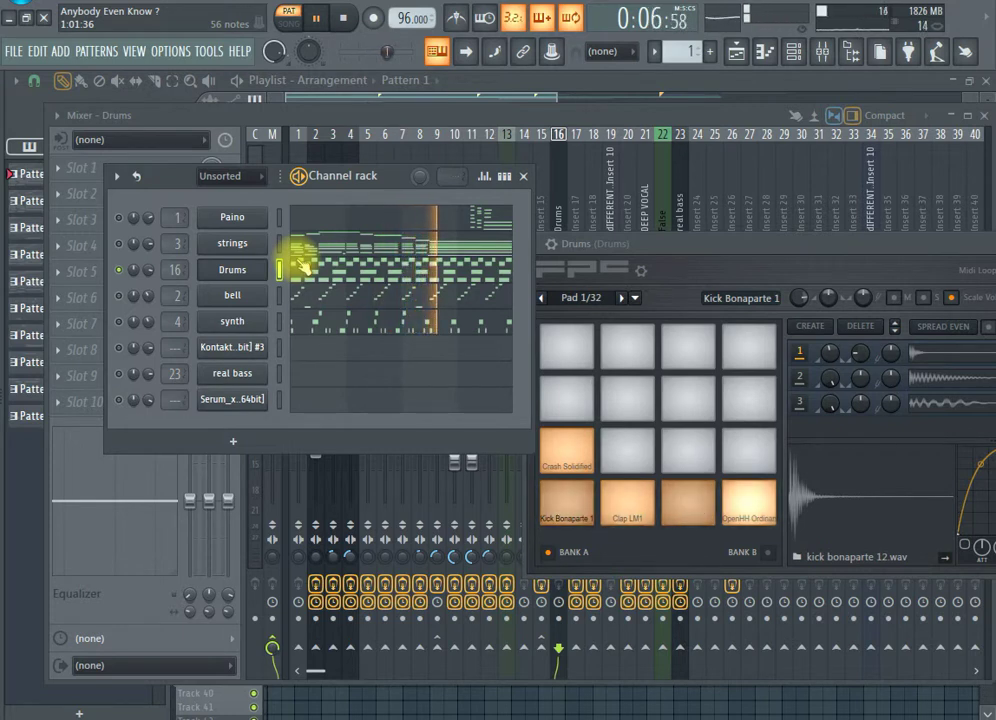
pyautogui.press('space')
pyautogui.rightClick(111, 273)
pyautogui.press('Escape')
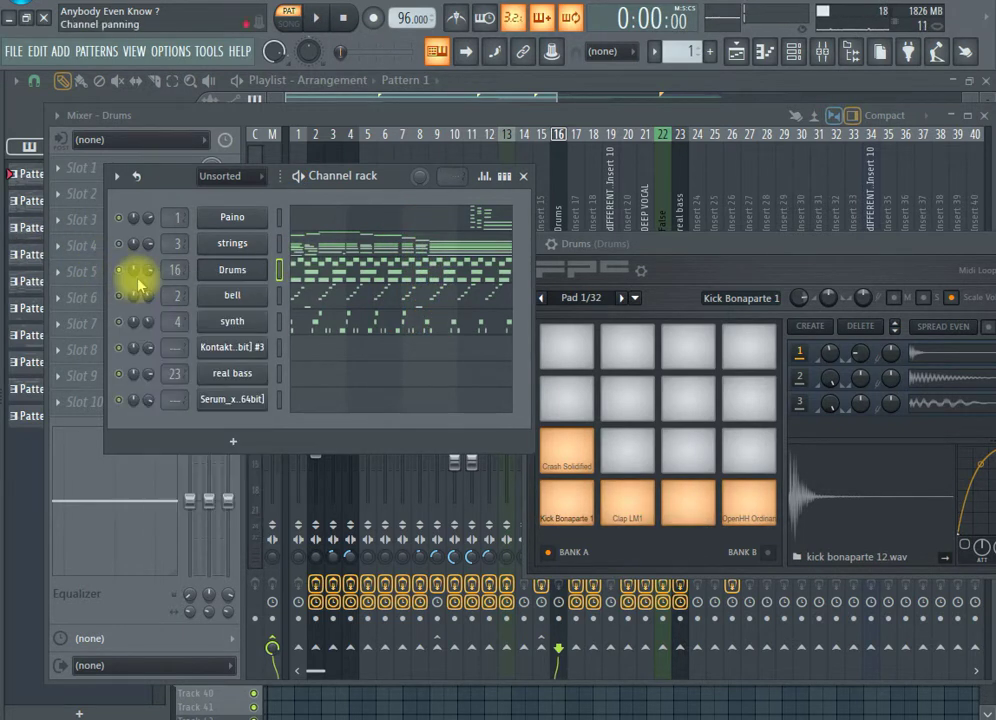
# - Bring the full FPC window into view and audition the Kick Bonaparte pad's three sample layers and combined sound
pyautogui.click(597, 515)
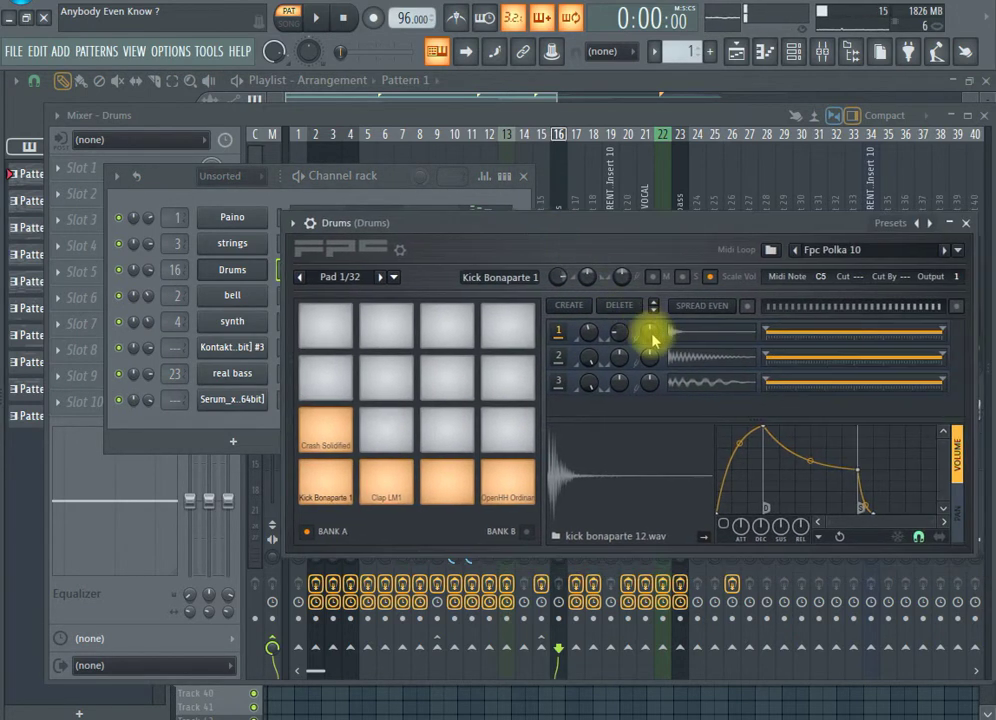
pyautogui.click(707, 378)
pyautogui.click(706, 352)
pyautogui.click(707, 332)
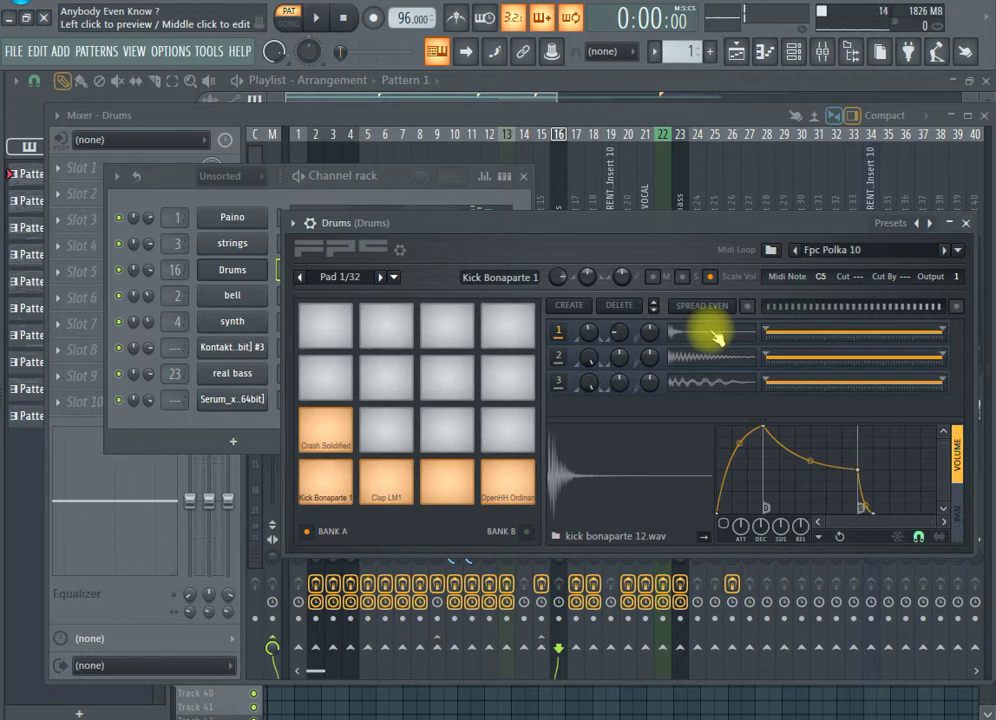
pyautogui.click(704, 356)
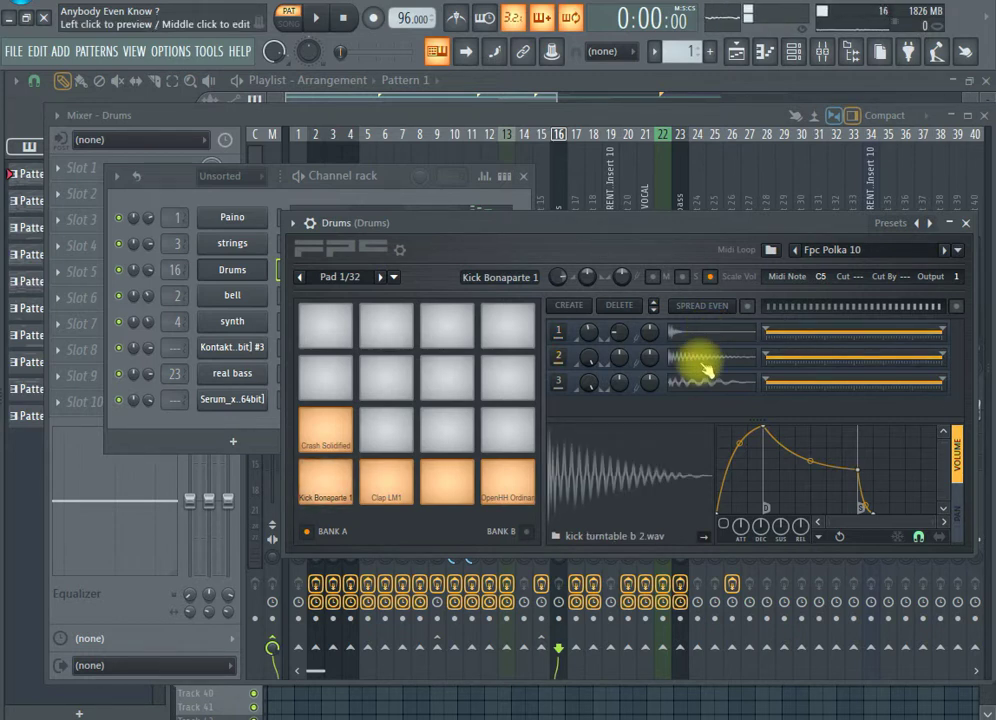
pyautogui.click(703, 386)
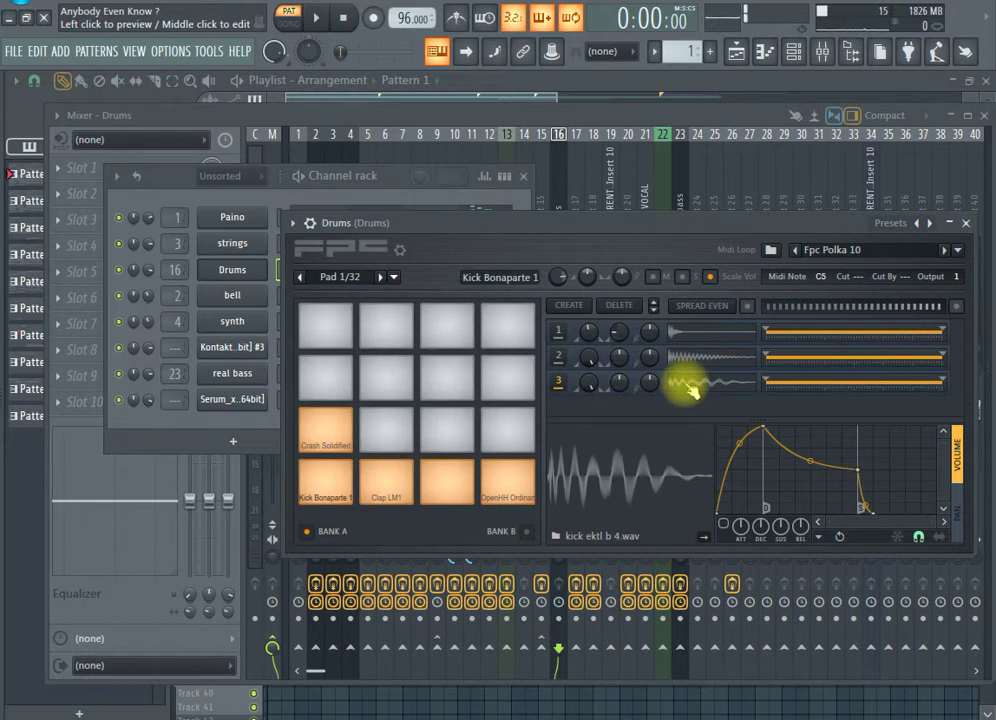
pyautogui.click(347, 487)
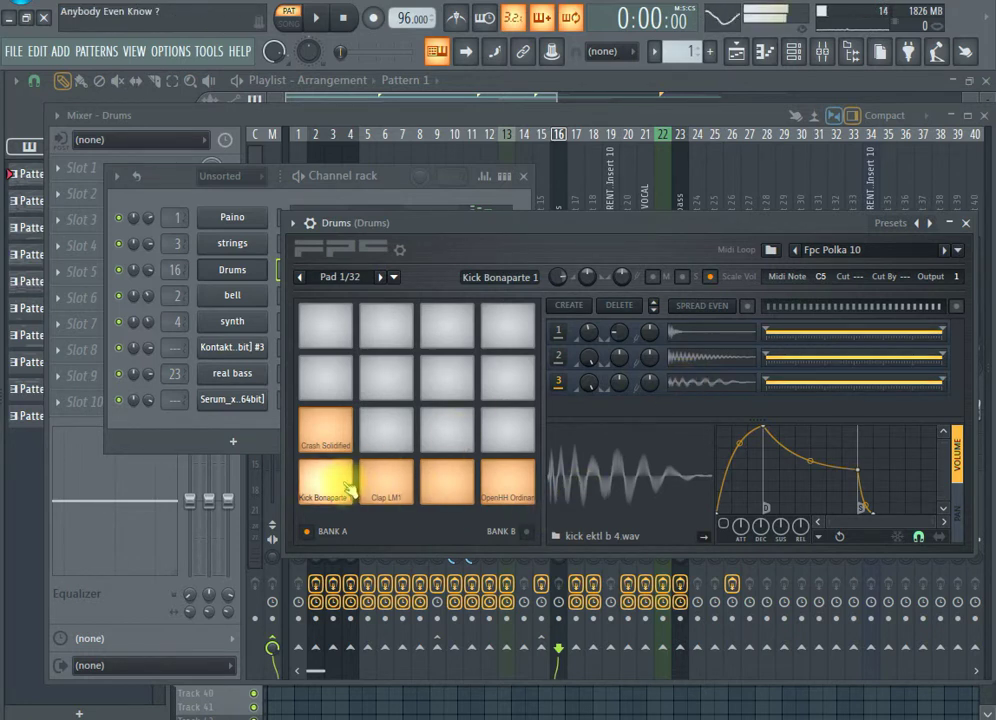
# - Audition the Clap LM1 pad and its individual sample layers
pyautogui.click(398, 481)
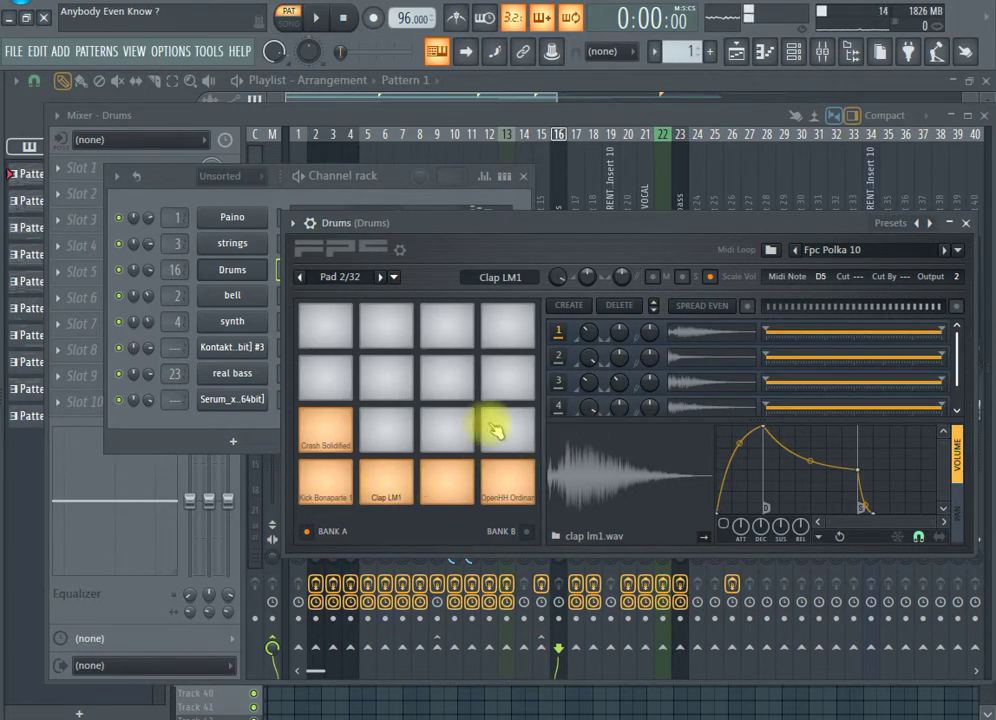
pyautogui.click(703, 368)
pyautogui.click(696, 386)
pyautogui.click(696, 401)
pyautogui.click(410, 494)
# - Audition the open hi-hat pad, the unnamed pad beside it and the Crash Solidified pad
pyautogui.click(510, 500)
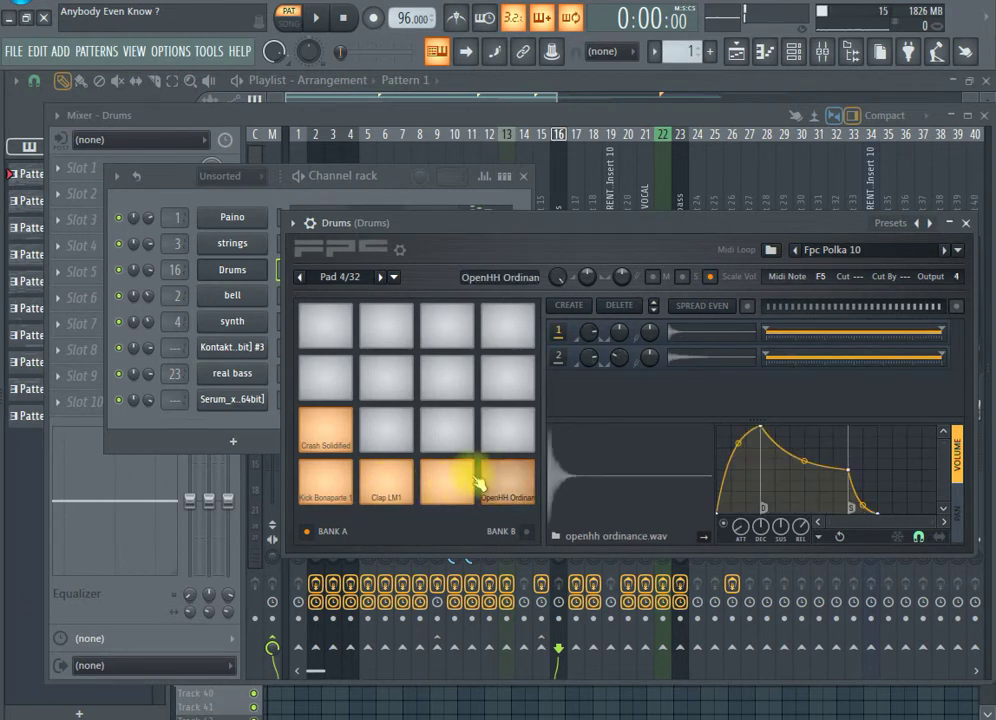
pyautogui.click(465, 482)
pyautogui.click(505, 480)
pyautogui.click(332, 440)
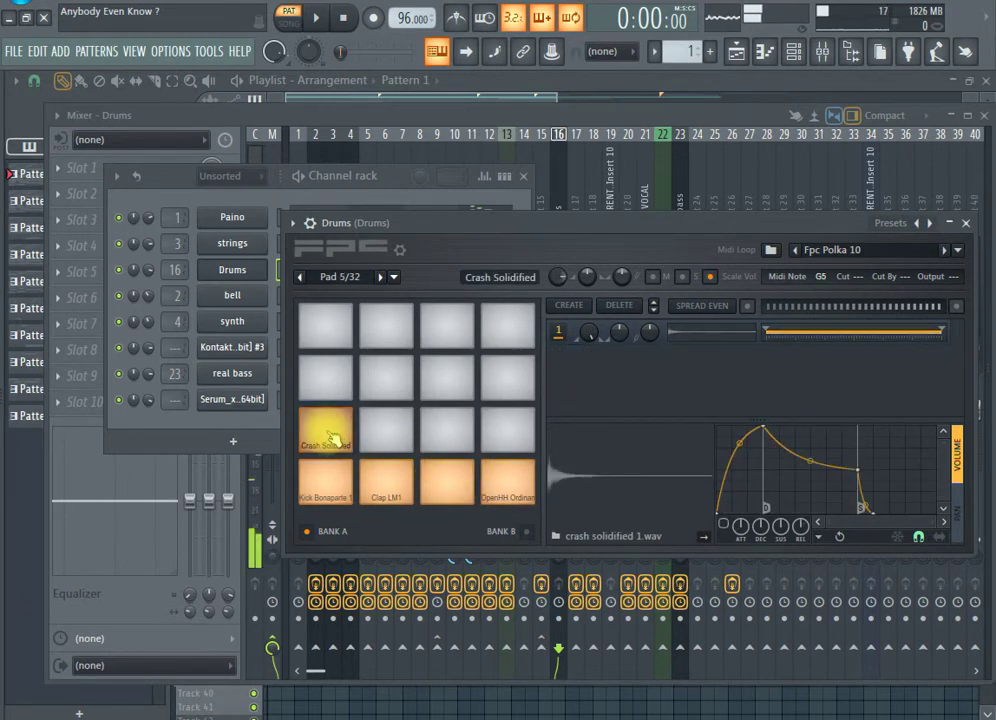
# - Solo the strings channel in the channel rack and play Pattern 1
pyautogui.click(164, 178)
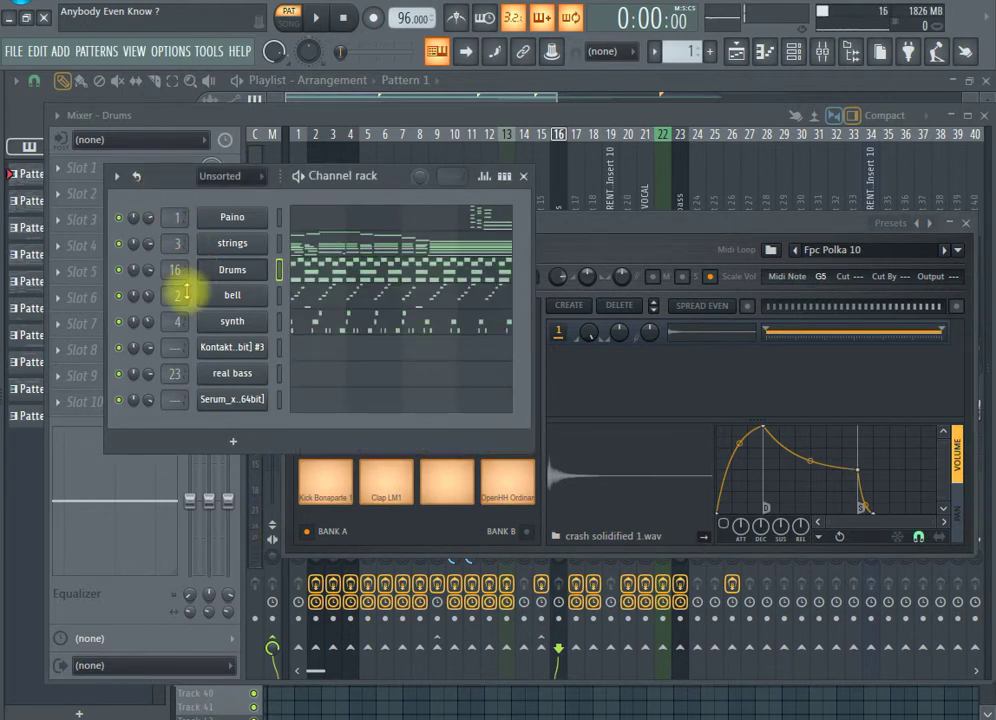
pyautogui.rightClick(119, 243)
pyautogui.click(505, 177)
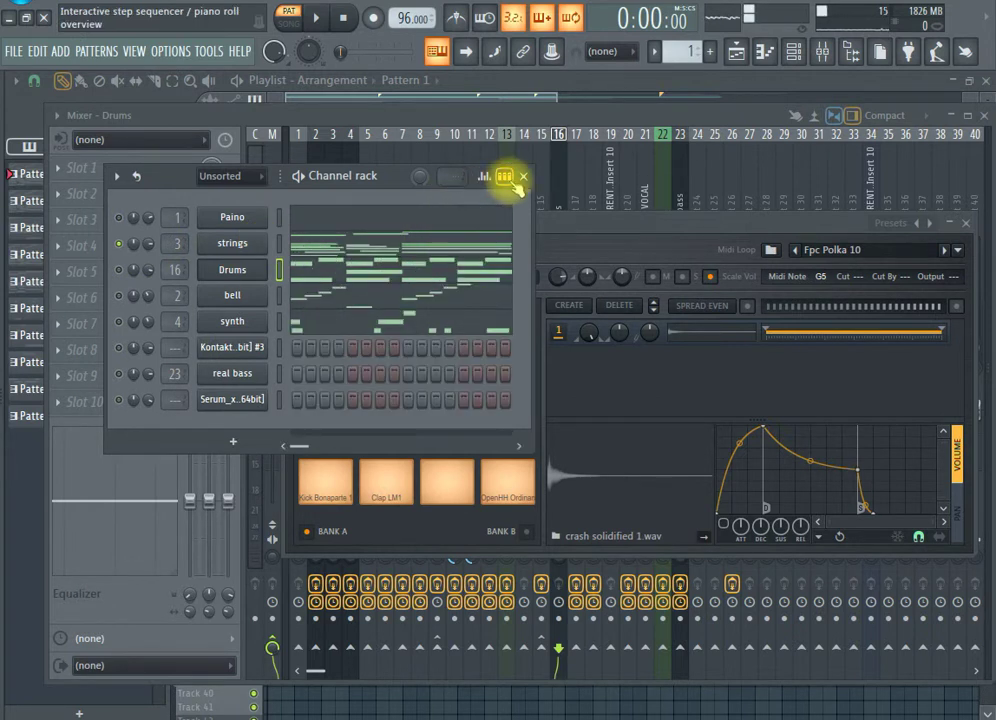
pyautogui.press('space')
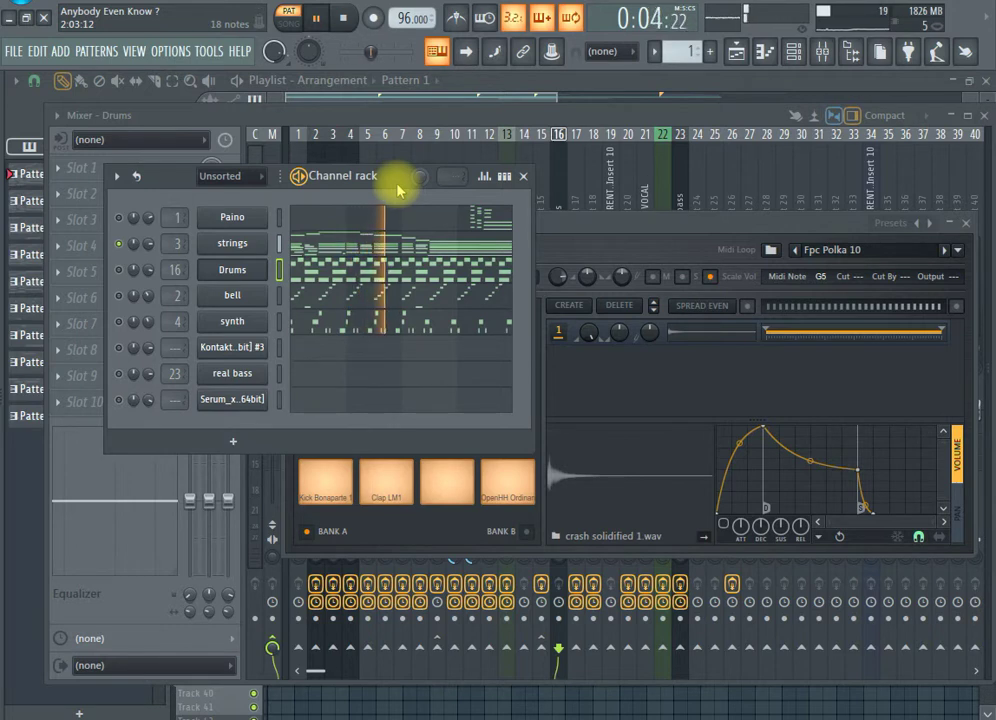
# - Inspect the strings notes in the piano roll with an enlarged note area, stop playback and close it
pyautogui.click(351, 243)
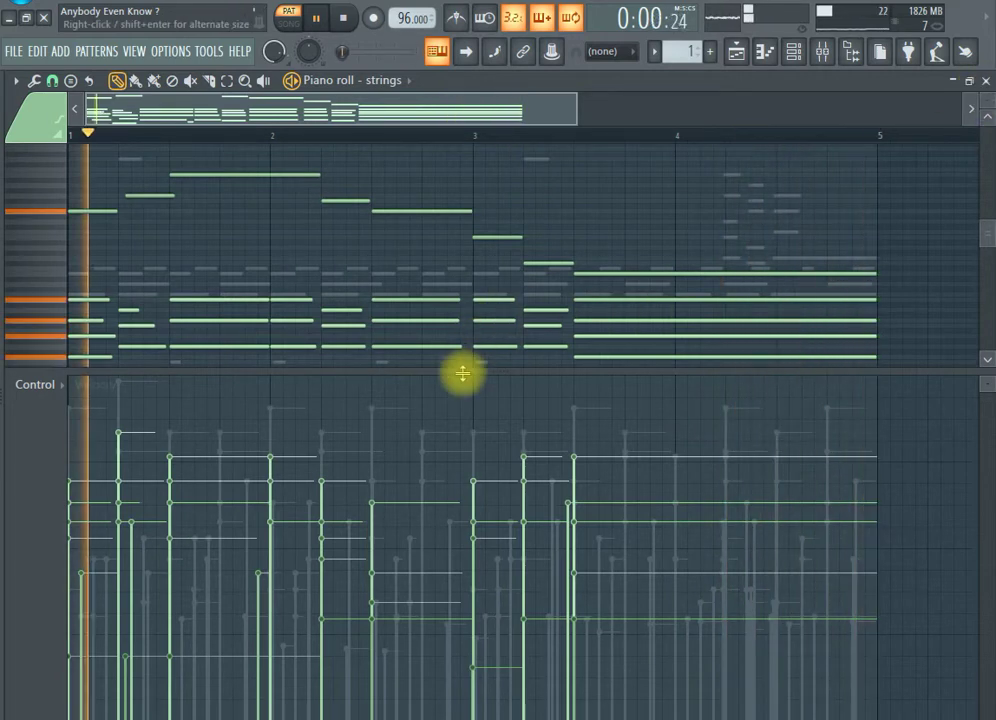
pyautogui.moveTo(463, 373); pyautogui.dragTo(440, 629)
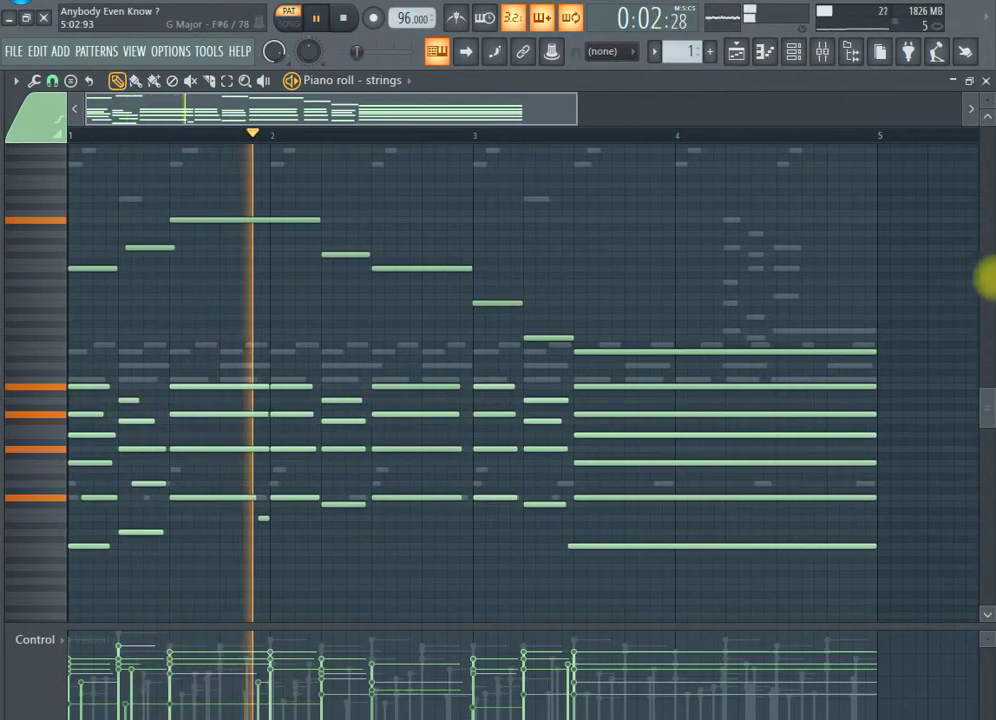
pyautogui.press('space')
pyautogui.click(984, 80)
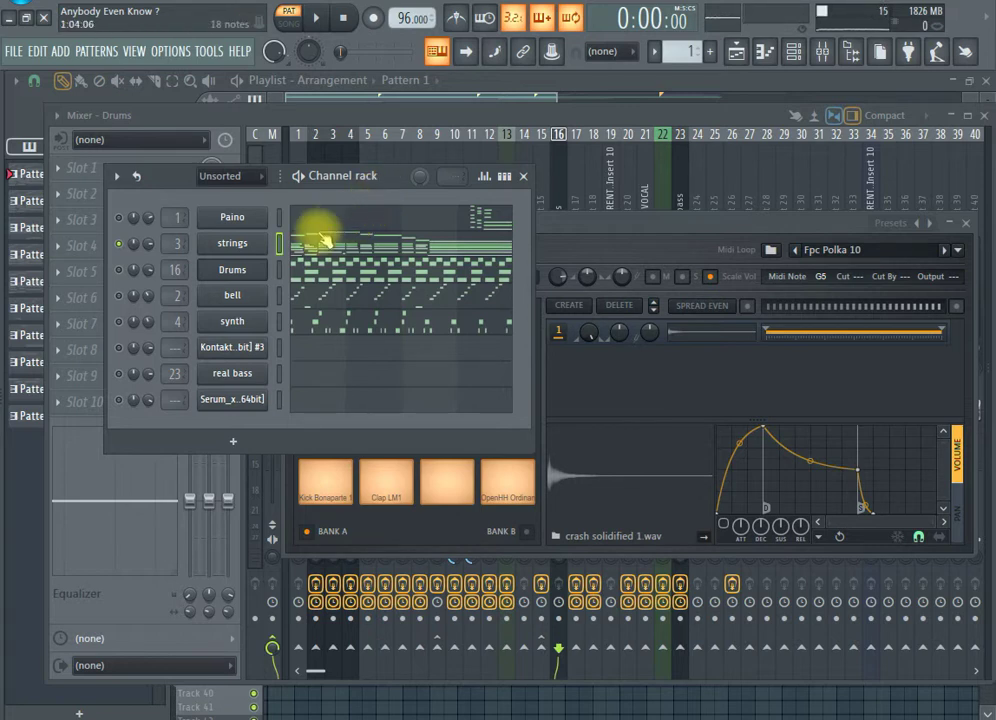
# - View the Drums notes in the piano roll, and reopen the strings piano roll zoomed in on its opening bars
pyautogui.click(320, 276)
pyautogui.click(793, 52)
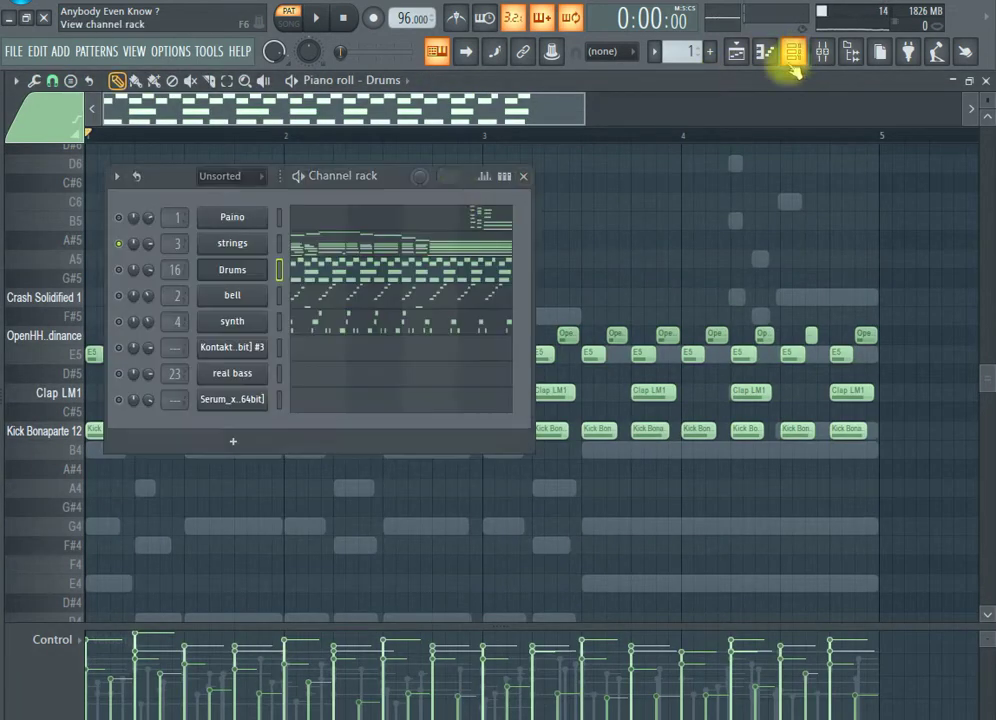
pyautogui.click(333, 235)
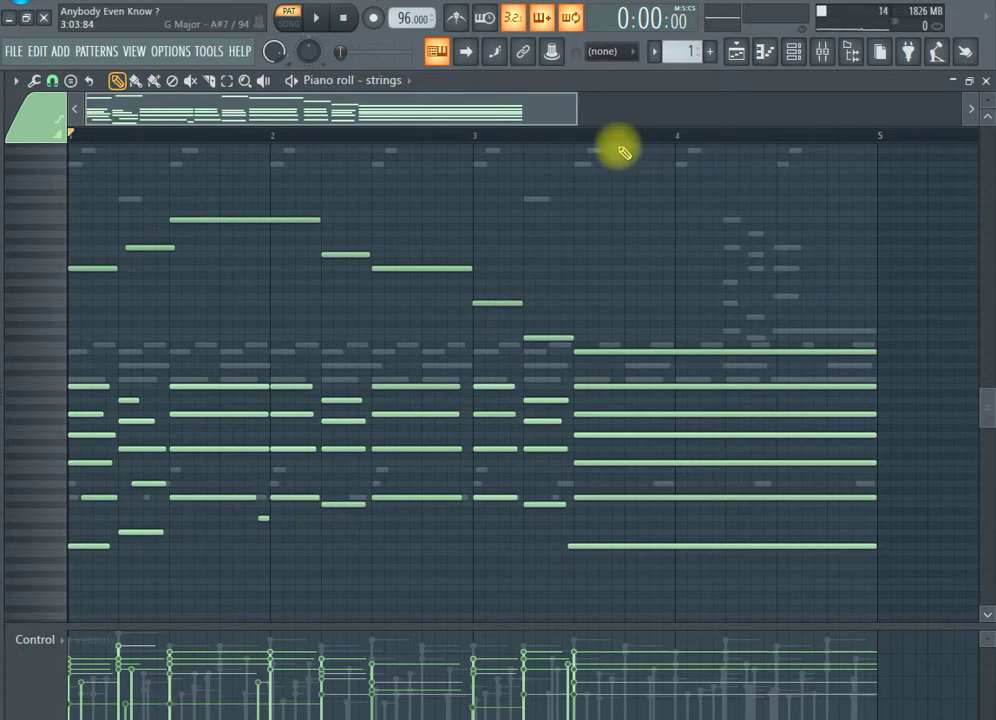
pyautogui.moveTo(576, 118); pyautogui.dragTo(342, 158)
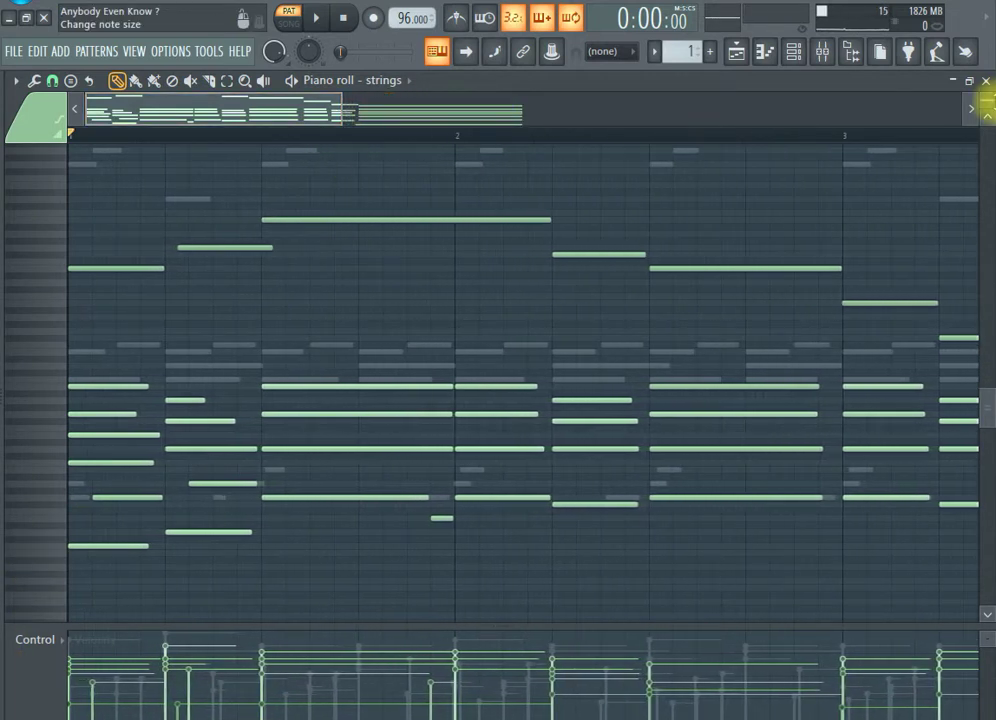
# - Examine the enlarged strings notes in the piano roll, audition the C3 key and play the opening bars of Pattern 1
pyautogui.scroll(3, 985, 104)
pyautogui.scroll(-5, 107, 262)
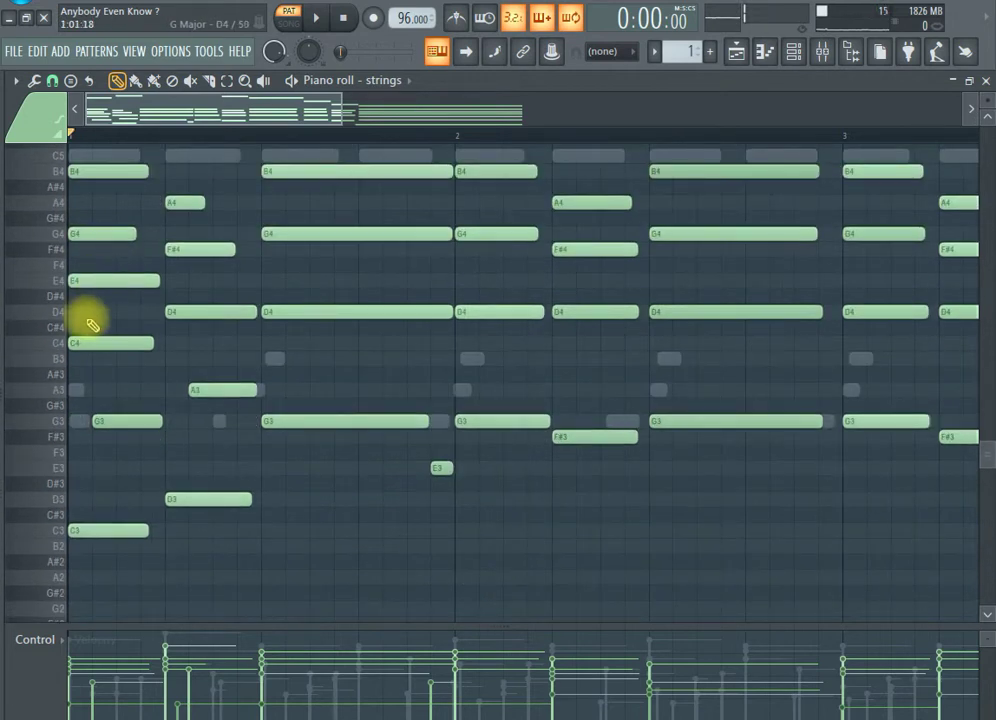
pyautogui.click(70, 535)
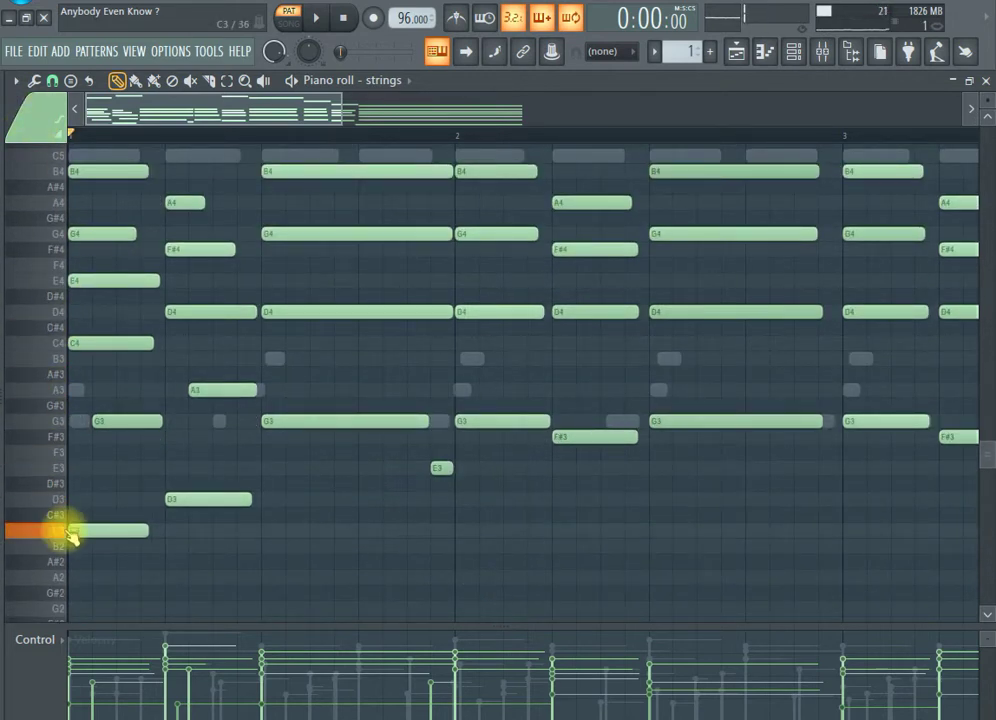
pyautogui.press('space')
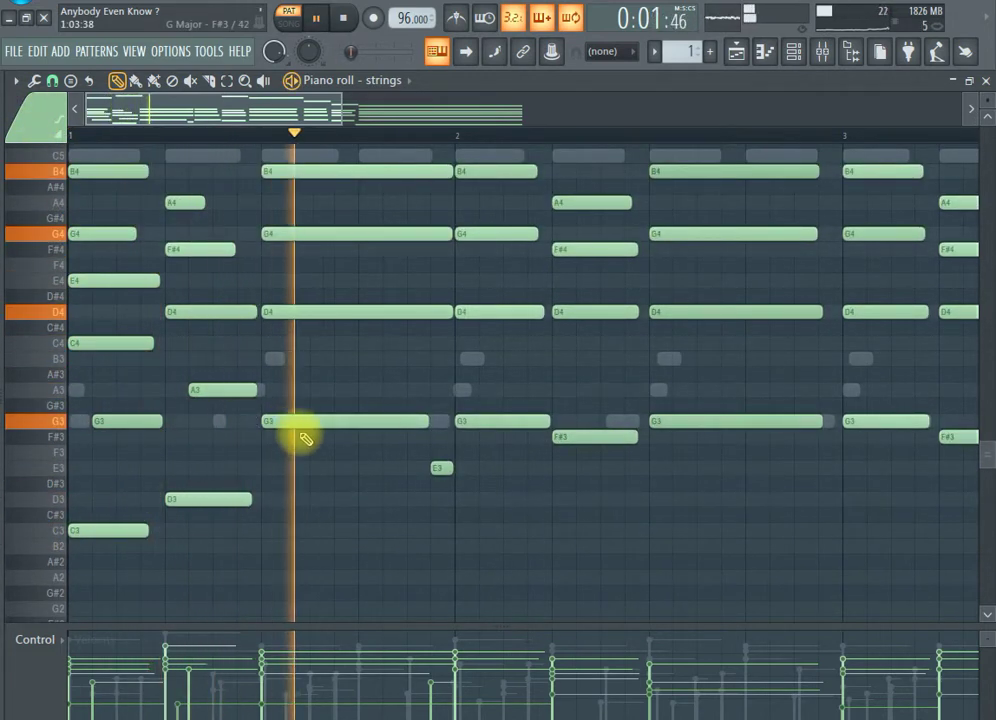
pyautogui.scroll(1, 300, 436)
pyautogui.scroll(1, 302, 436)
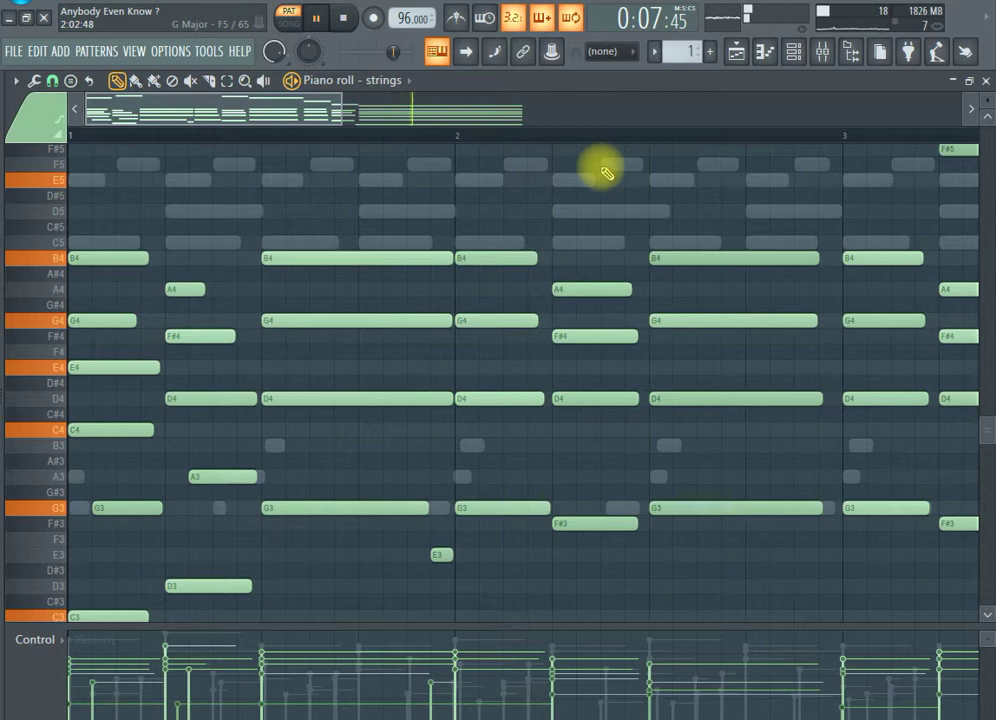
pyautogui.press('space')
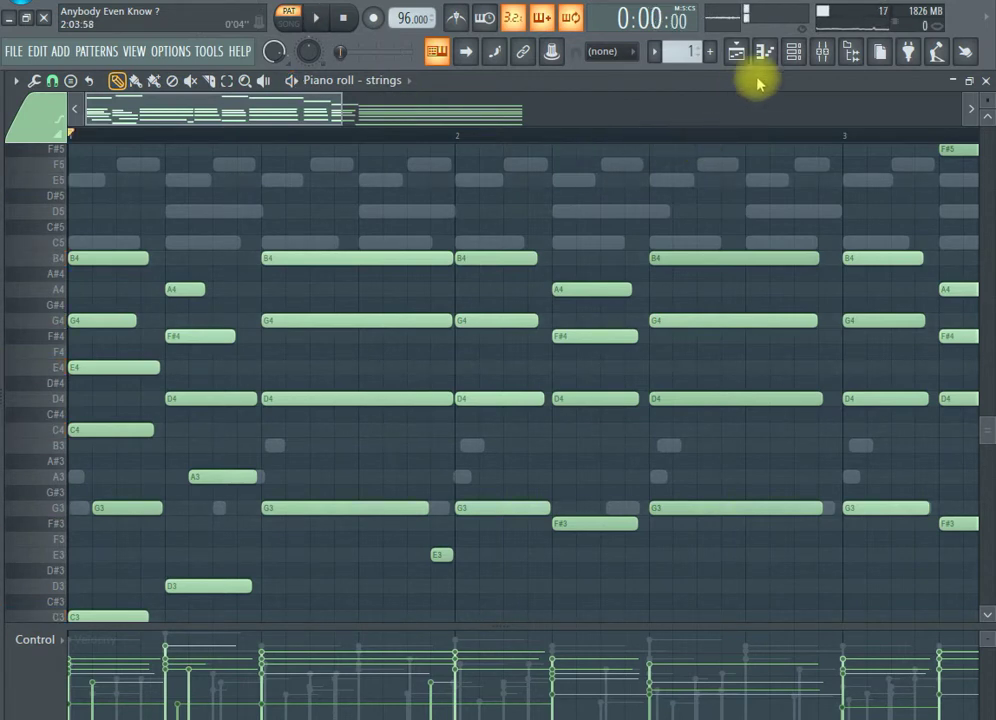
# - Enable the Drums channel alongside strings and play both together, closing the piano roll and the FPC window
pyautogui.click(796, 50)
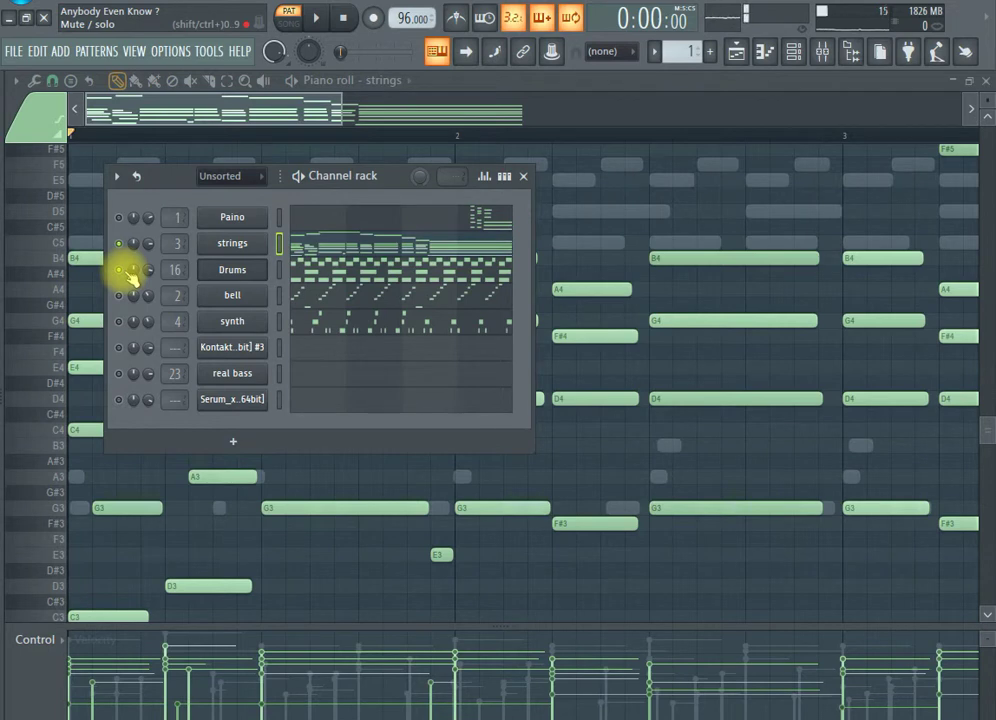
pyautogui.press('space')
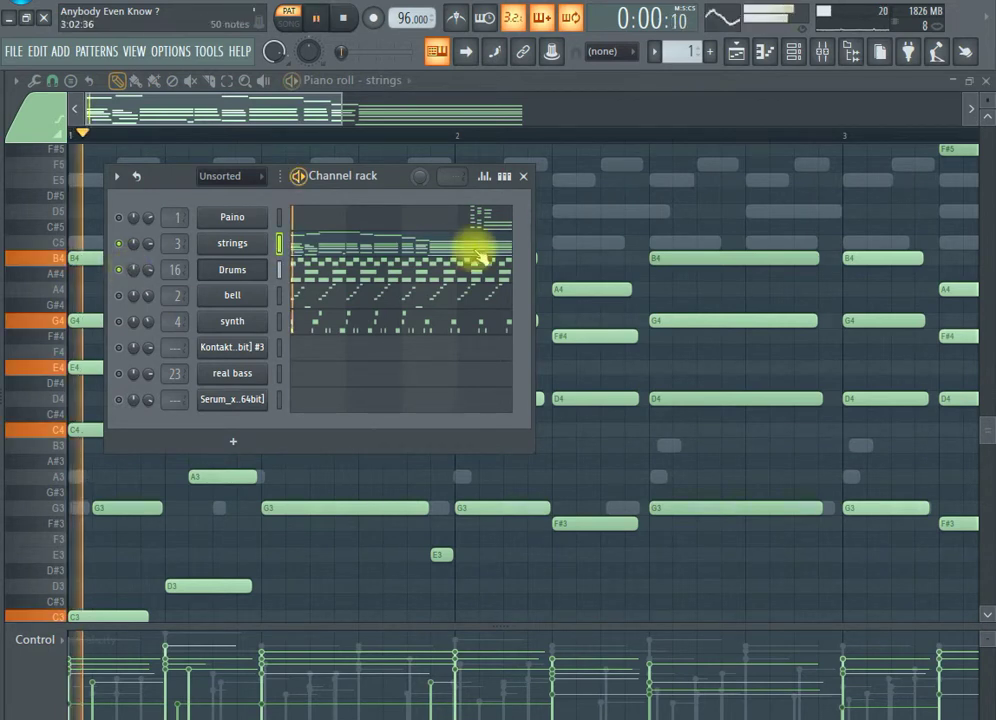
pyautogui.press('F6')
pyautogui.click(985, 80)
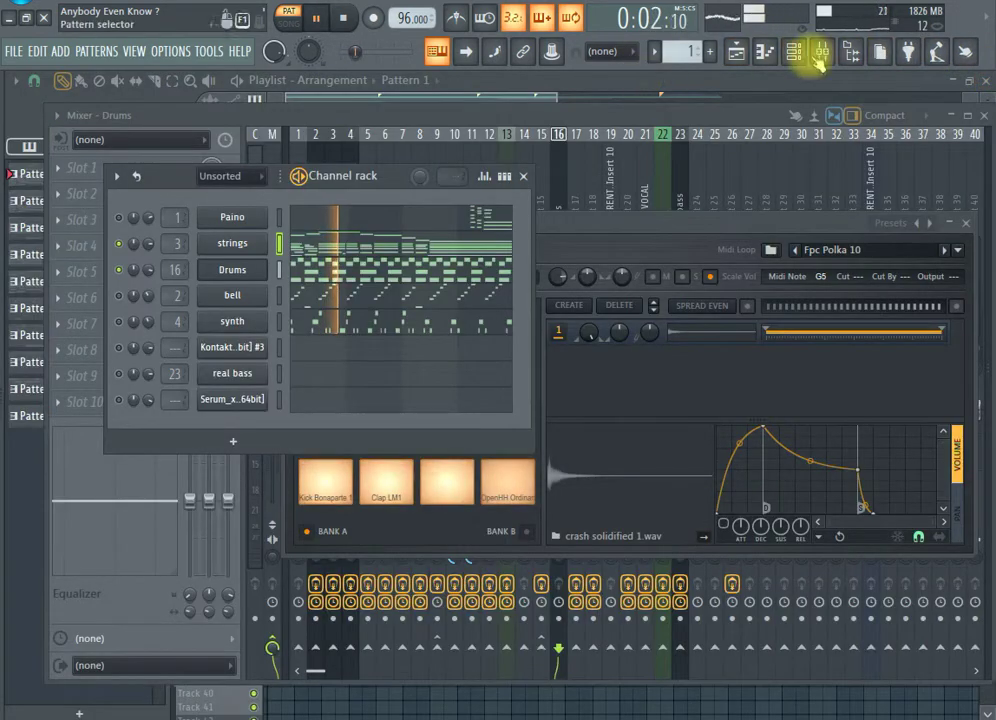
pyautogui.click(970, 224)
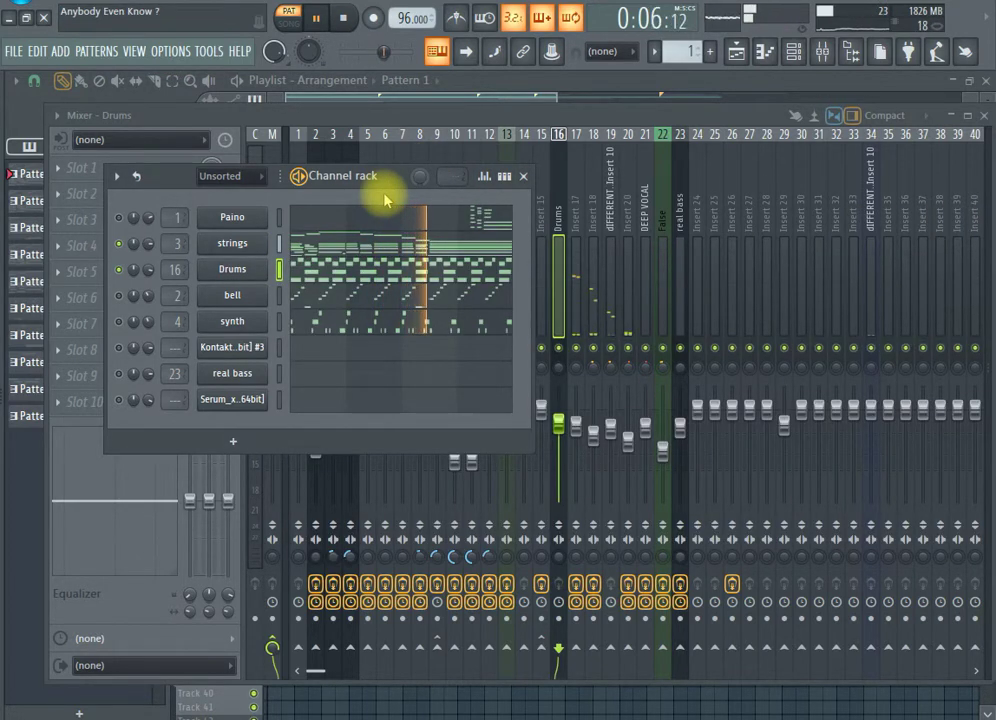
pyautogui.press('space')
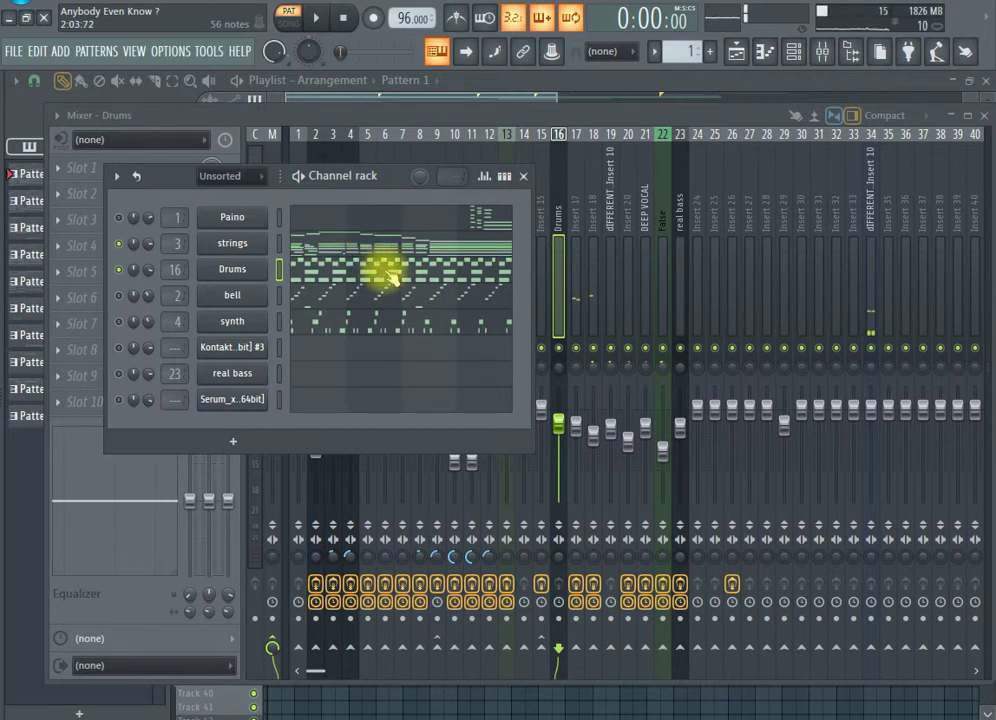
# - Solo the bell channel and play Pattern 1, briefly viewing the Serum instrument behind the sound
pyautogui.rightClick(120, 296)
pyautogui.click(128, 312)
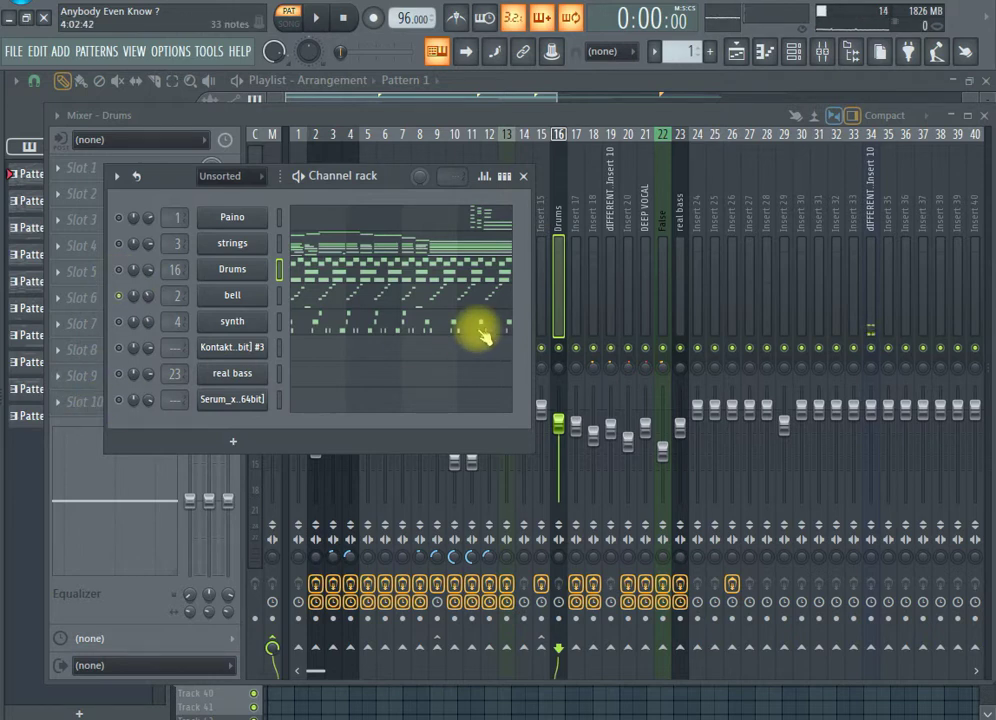
pyautogui.press('space')
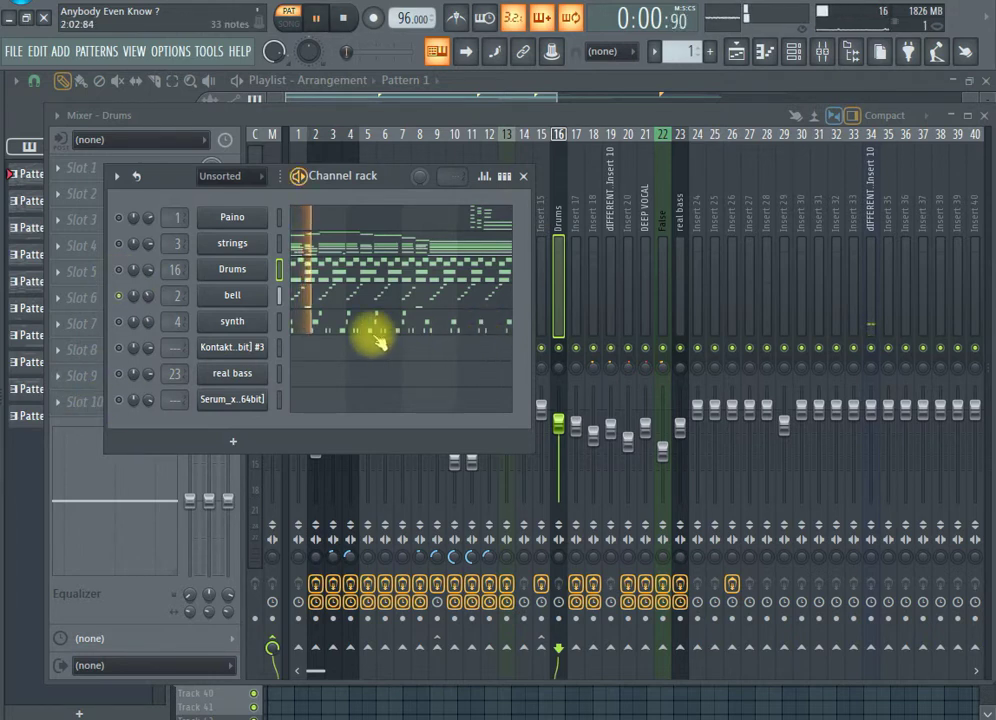
pyautogui.click(245, 298)
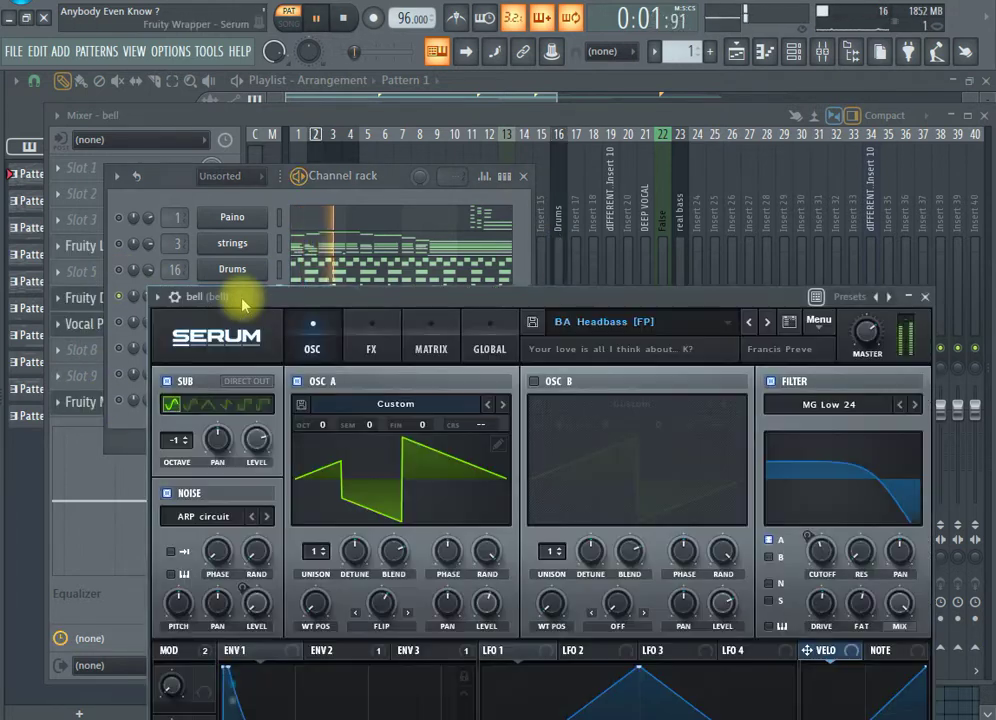
pyautogui.click(924, 297)
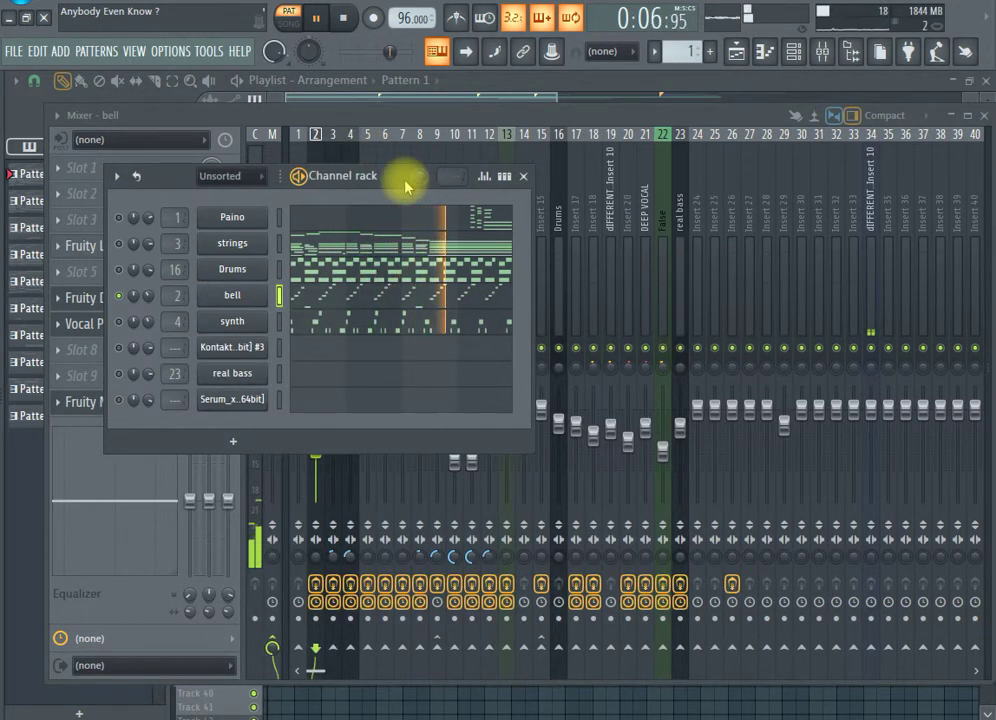
pyautogui.press('space')
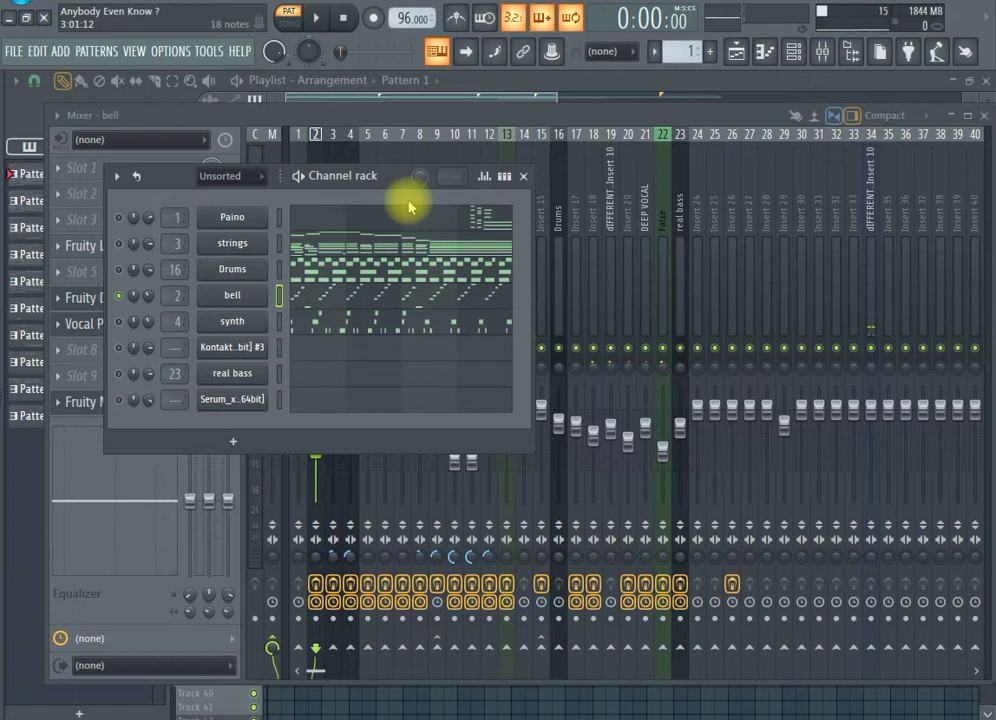
# - Solo the synth channel to hear its part in Pattern 1, and unmute the bell, Drums, strings and Paino channels
pyautogui.rightClick(121, 321)
pyautogui.click(130, 328)
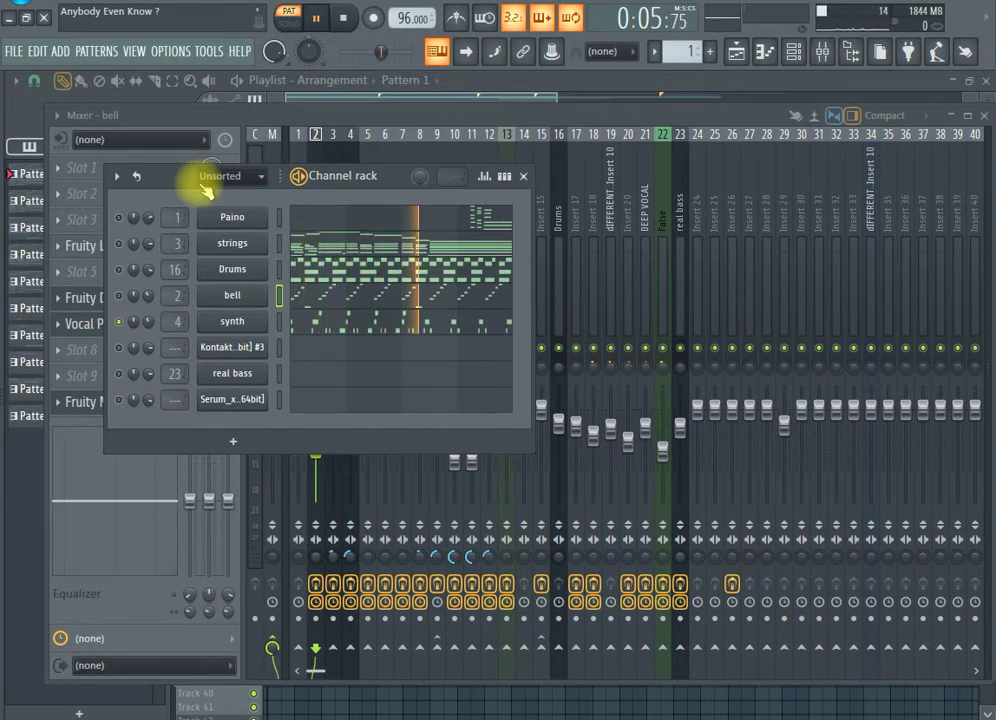
pyautogui.press('space')
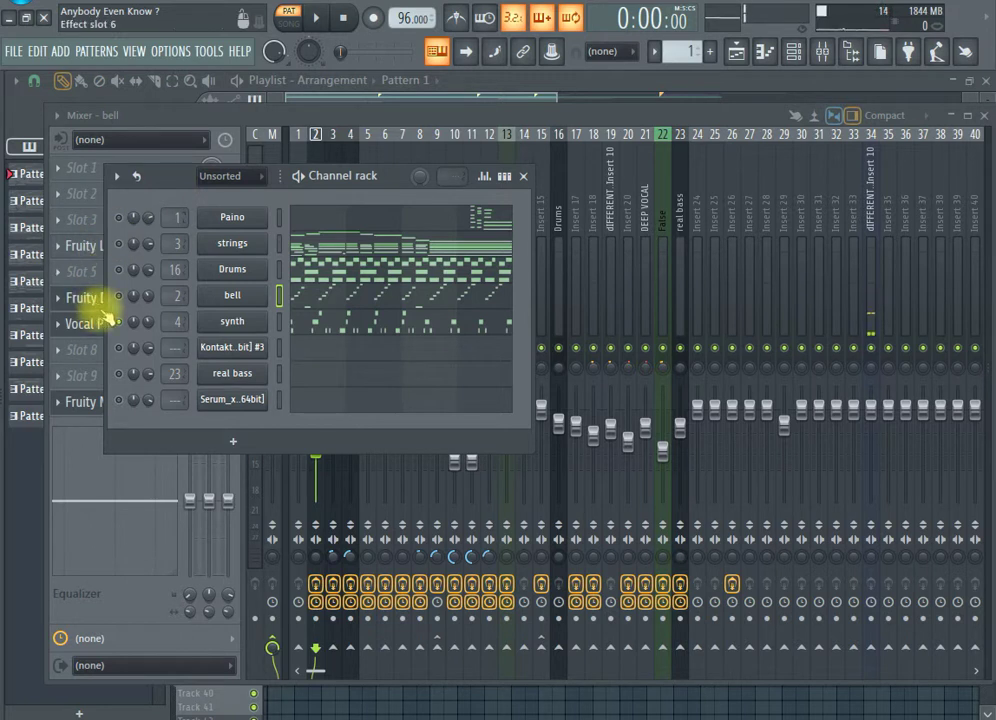
pyautogui.moveTo(122, 298); pyautogui.dragTo(118, 247)
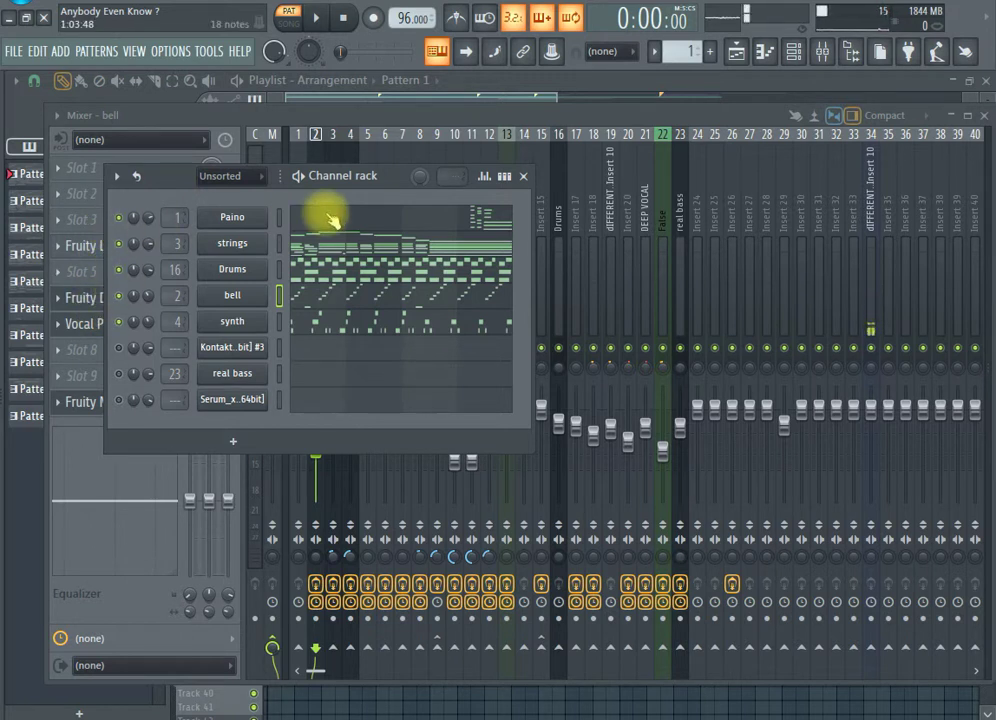
# - Solo the Paino channel and open its notes in the piano roll
pyautogui.click(118, 217)
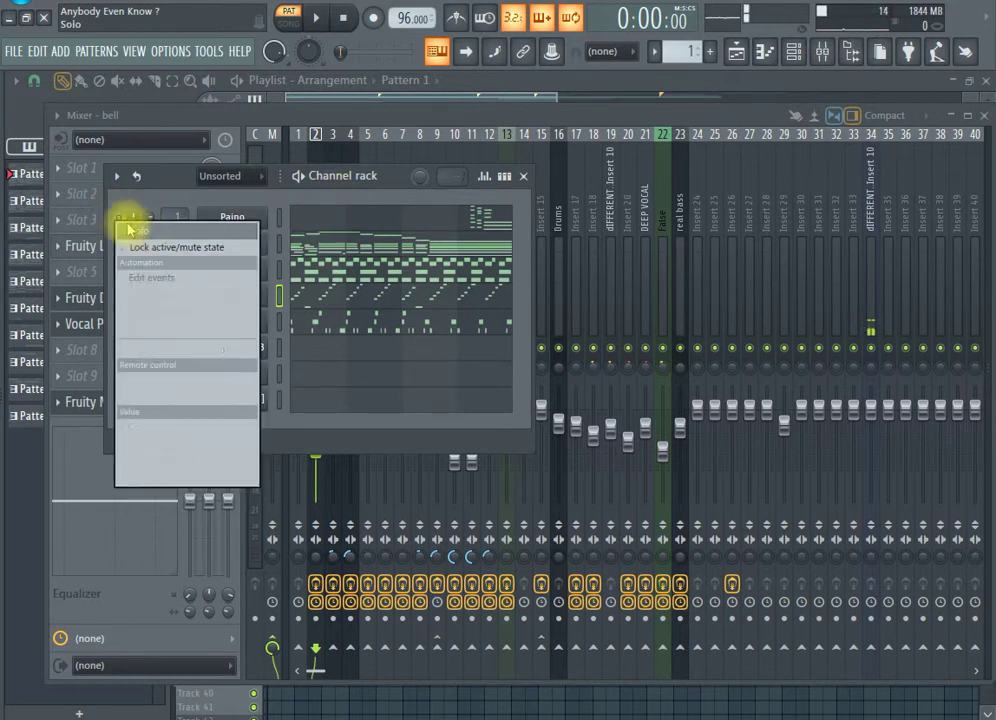
pyautogui.click(362, 232)
pyautogui.scroll(6, 651, 245)
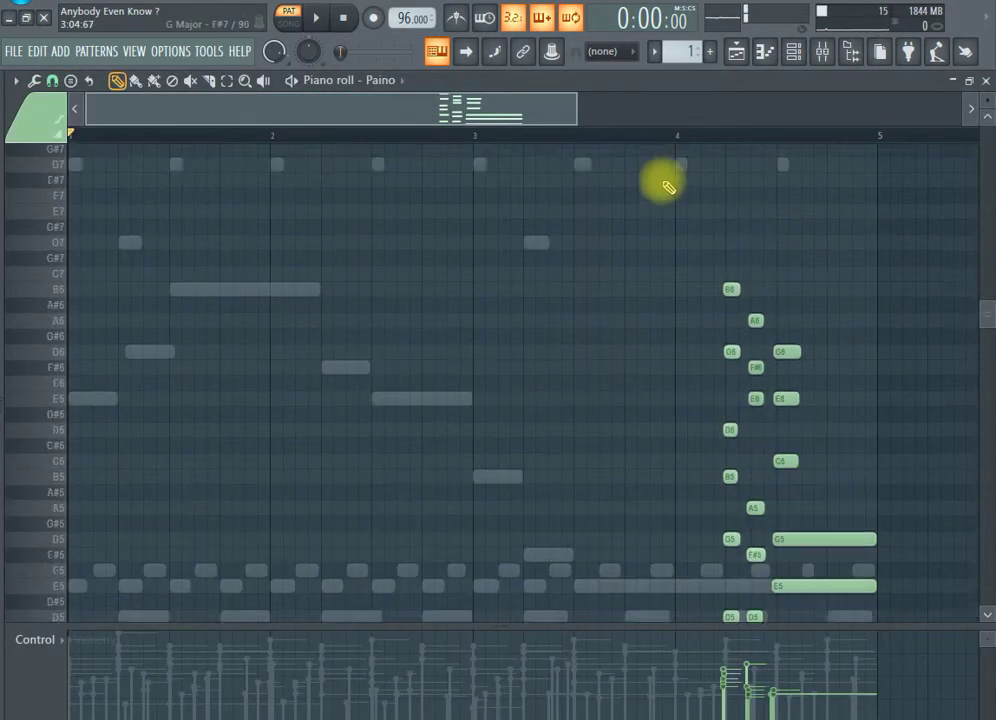
# - Play the Paino part from shortly before bar 4, and bring back the channel rack with playback stopped
pyautogui.click(650, 137)
pyautogui.scroll(-4, 647, 202)
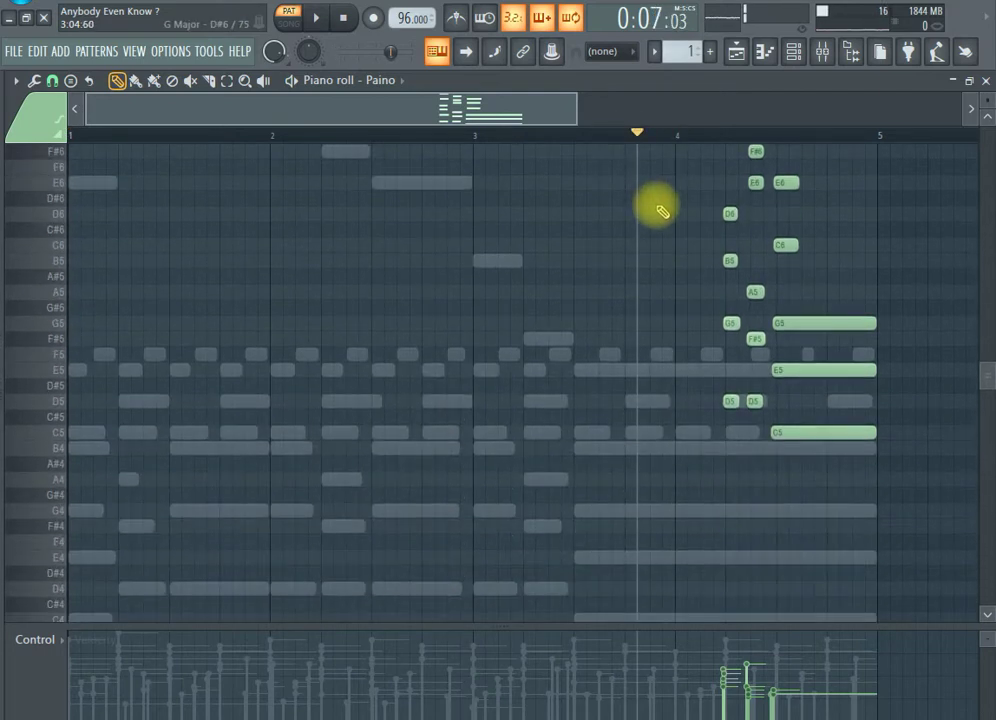
pyautogui.press('space')
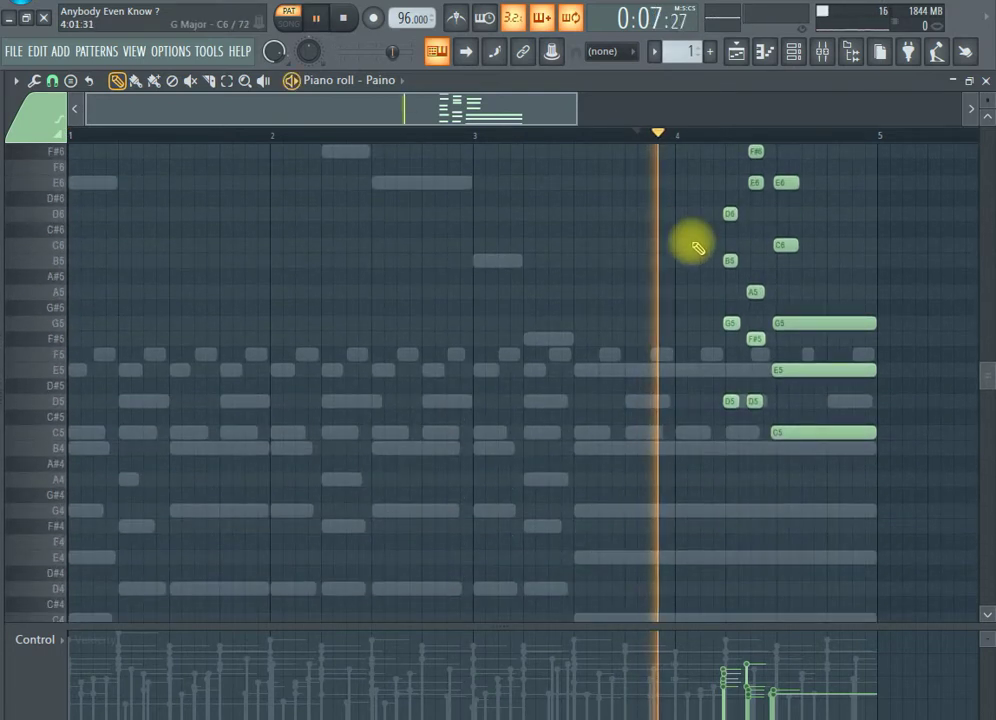
pyautogui.click(792, 53)
pyautogui.press('space')
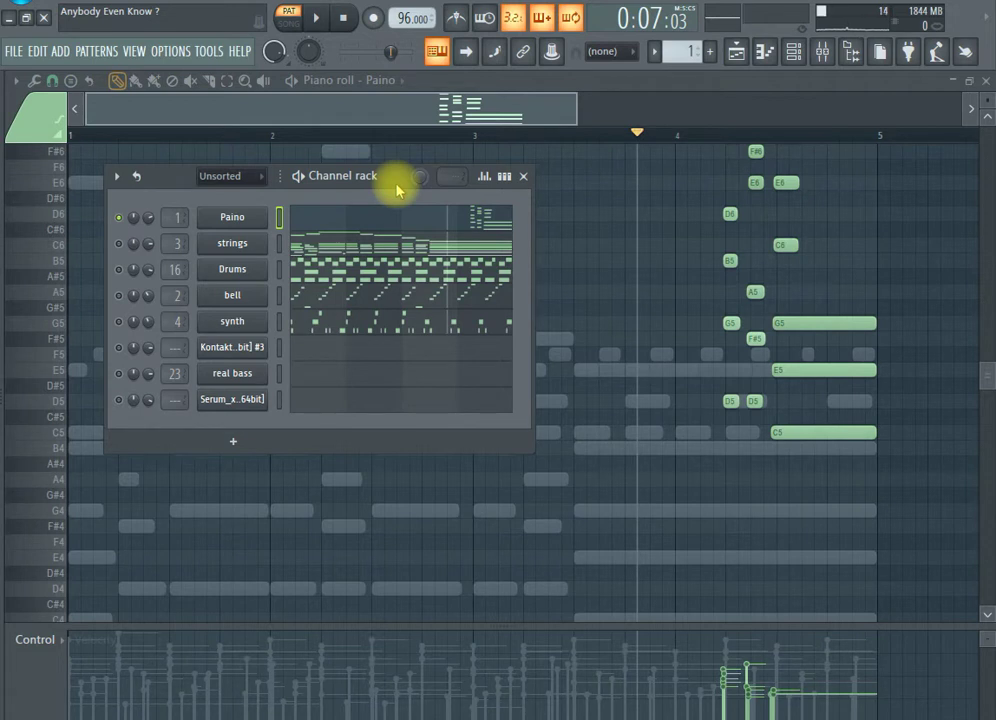
# - Unmute all channels in the channel rack and play Pattern 1 with every part together
pyautogui.moveTo(117, 245)
pyautogui.mouseDown()
pyautogui.moveTo(107, 267)
pyautogui.moveTo(122, 316)
pyautogui.mouseUp()
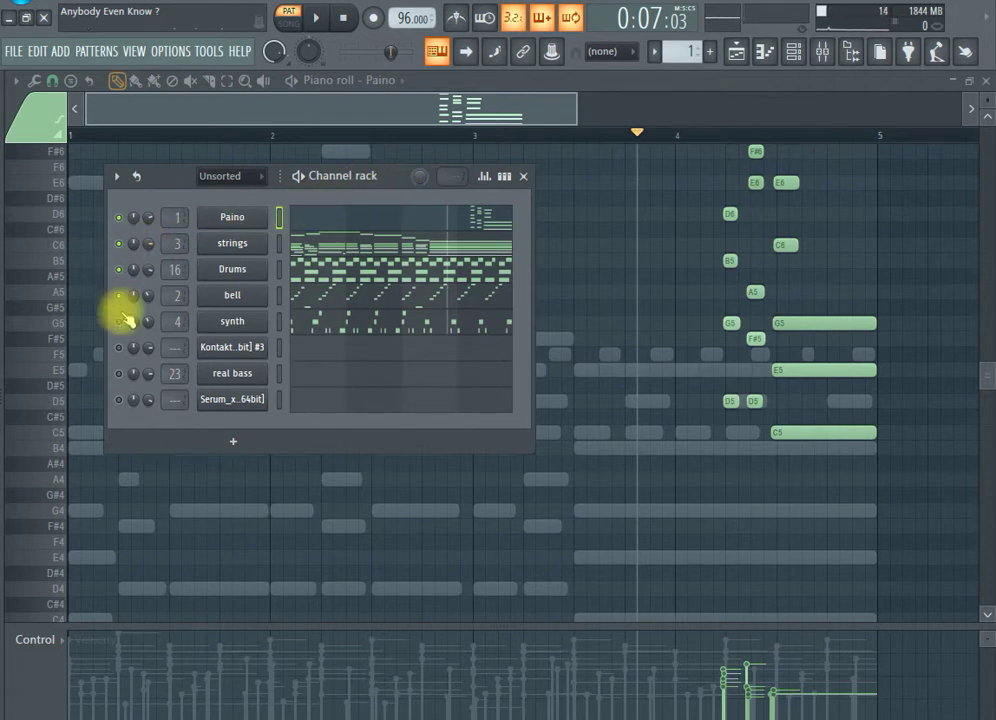
pyautogui.rightClick(130, 355)
pyautogui.press('Escape')
pyautogui.press('space')
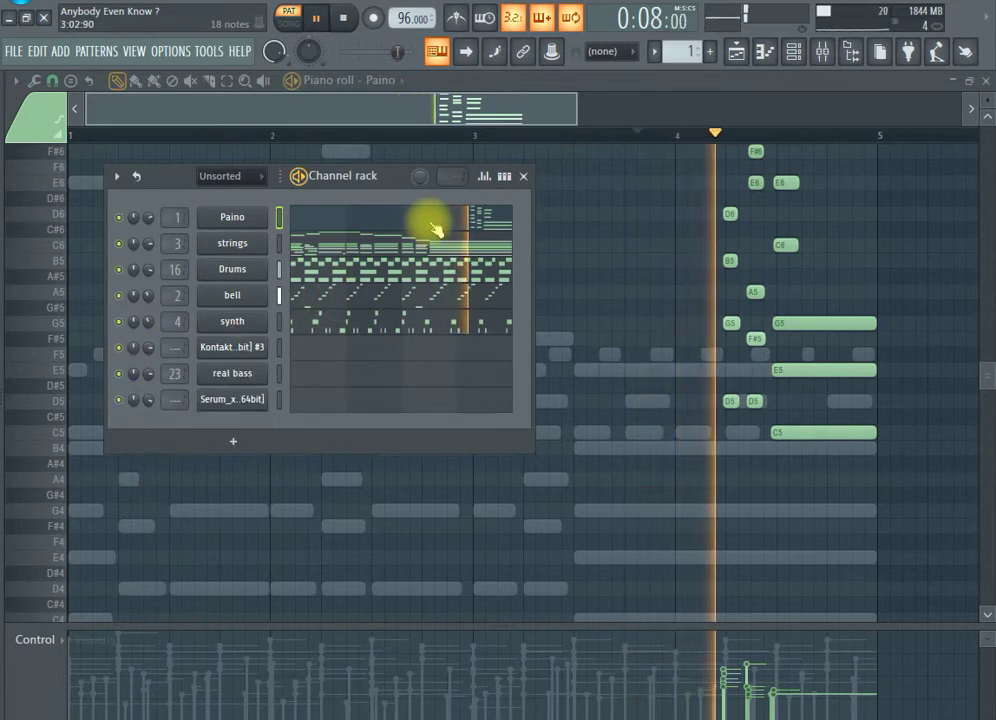
pyautogui.press('space')
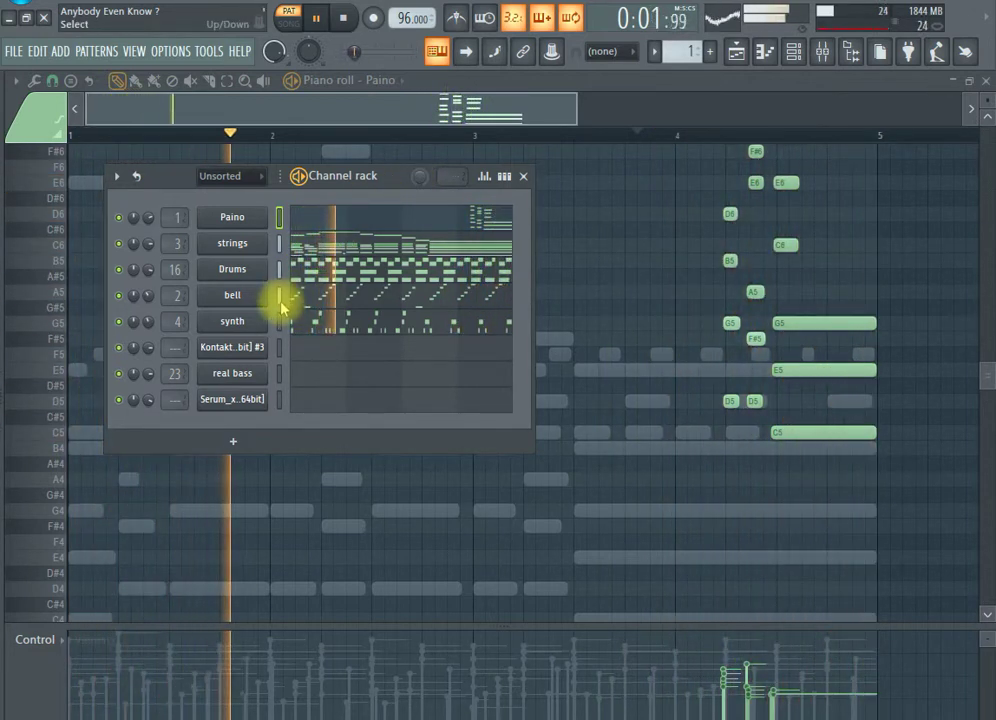
pyautogui.press('space')
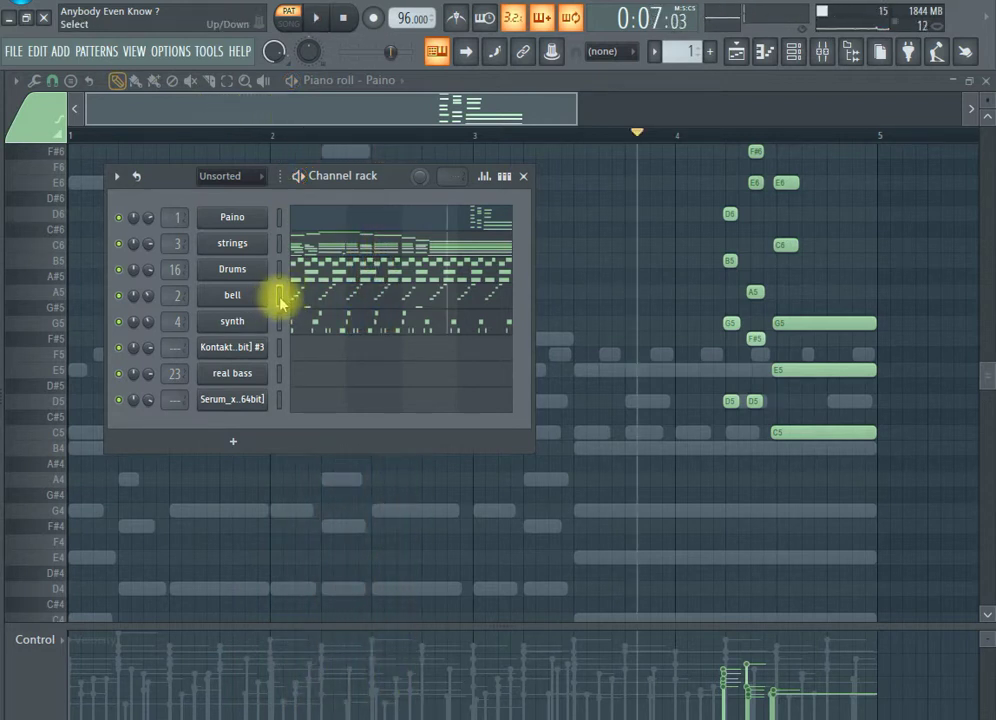
# - Disable the effect slots on the bell mixer track and briefly play the pattern
pyautogui.click(822, 51)
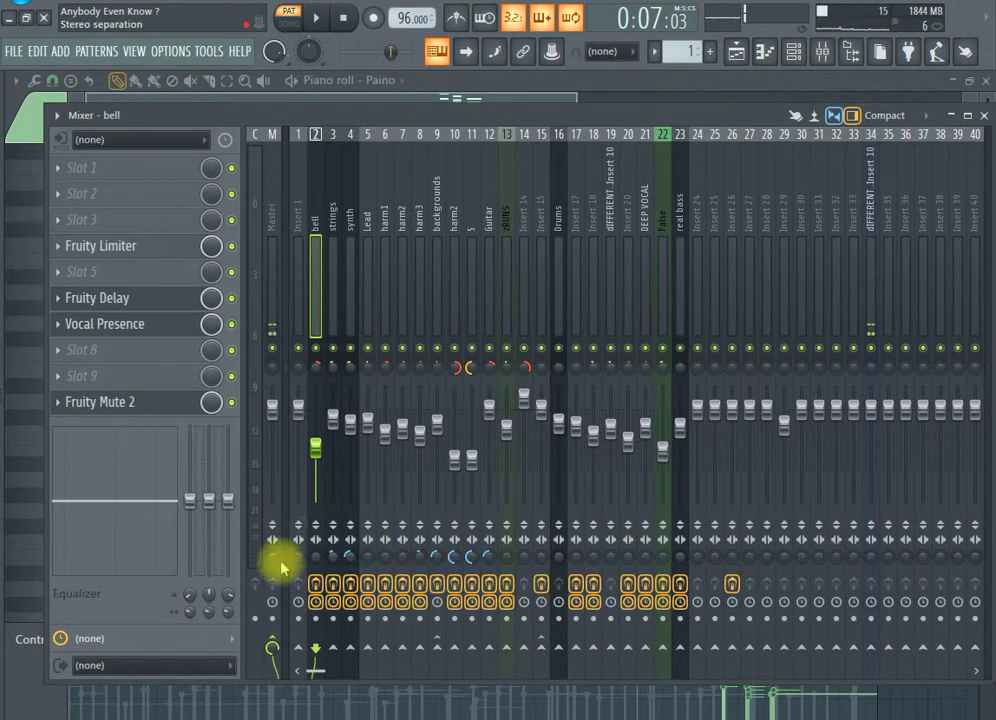
pyautogui.click(316, 584)
pyautogui.press('space')
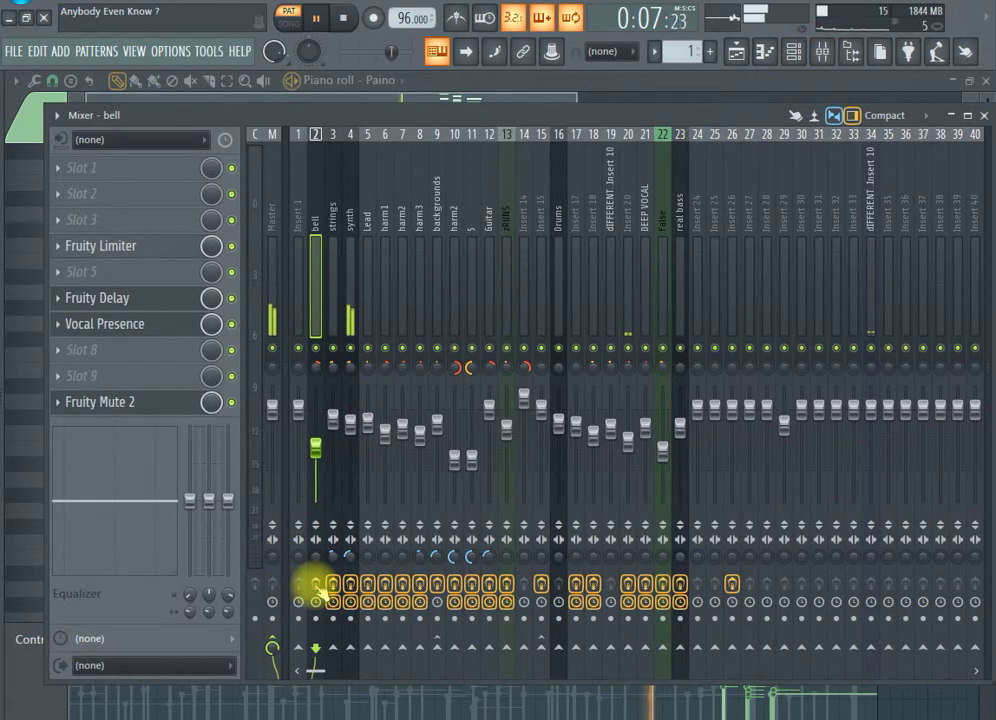
pyautogui.press('space')
# - Solo the bell channel and play it without effects while viewing its mixer track
pyautogui.click(806, 57)
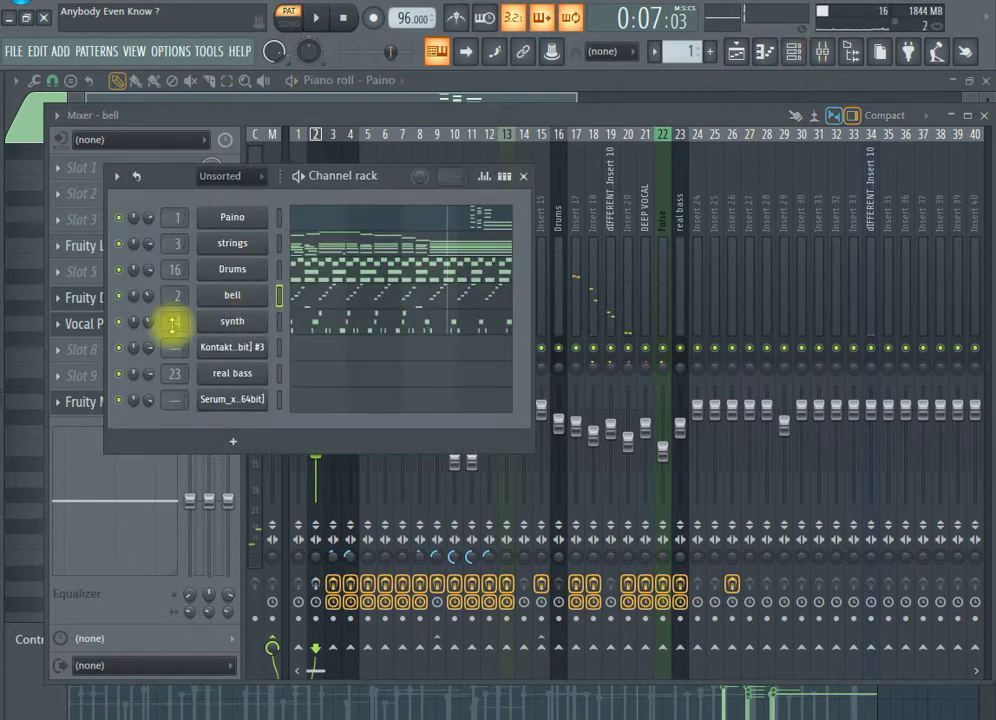
pyautogui.rightClick(133, 296)
pyautogui.click(148, 292)
pyautogui.press('space')
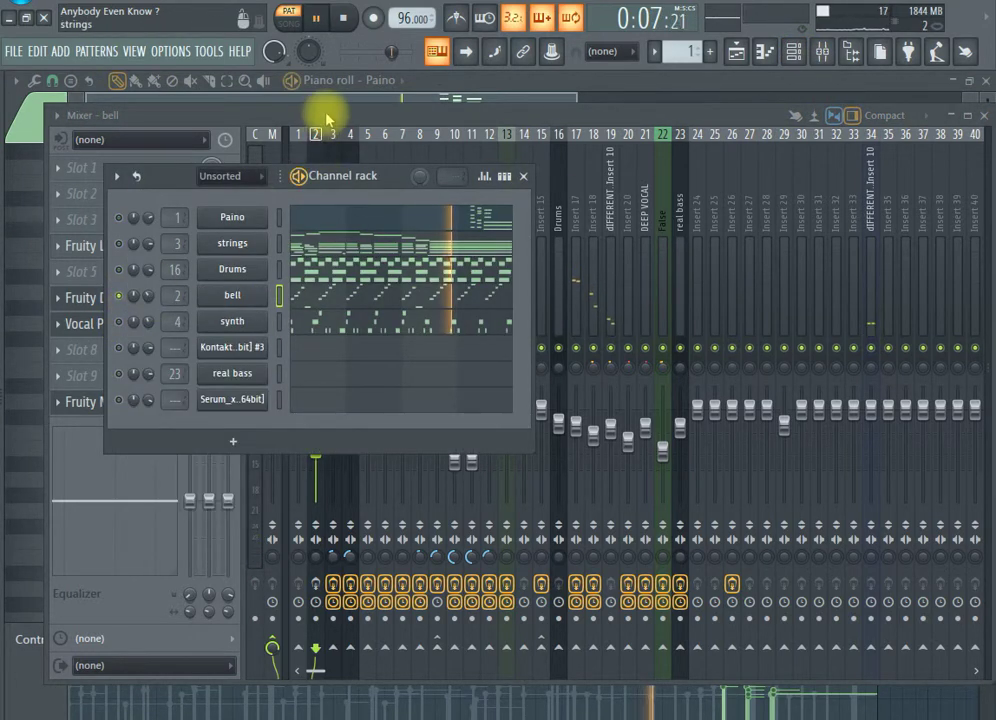
pyautogui.click(318, 136)
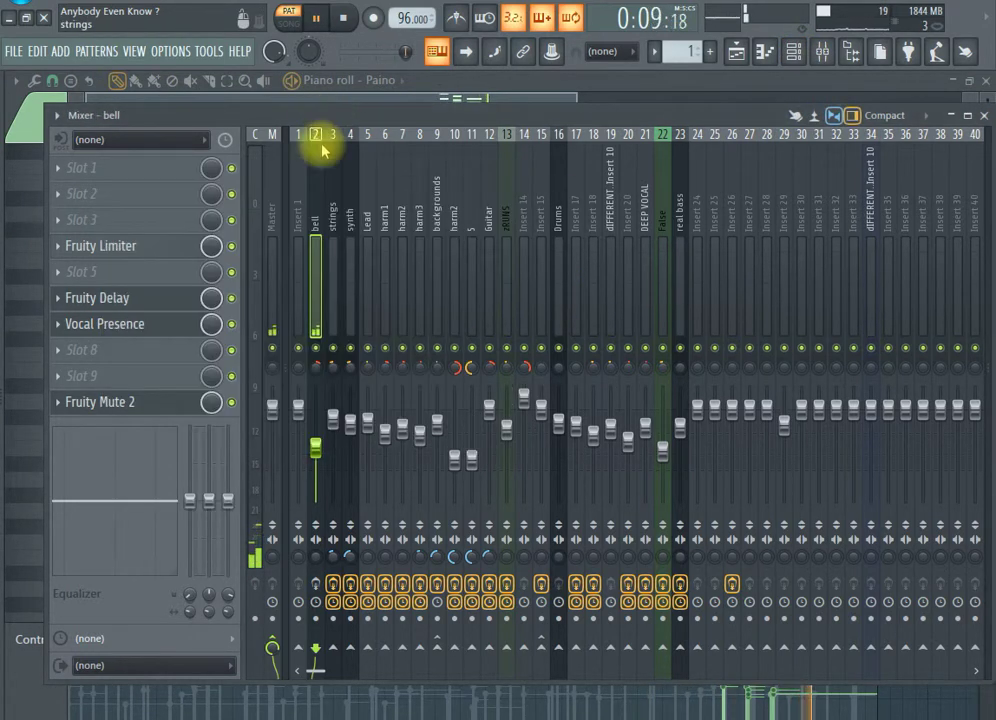
pyautogui.press('space')
# - Re-enable the bell mixer track's effect slots and play the soloed bell for comparison
pyautogui.click(317, 586)
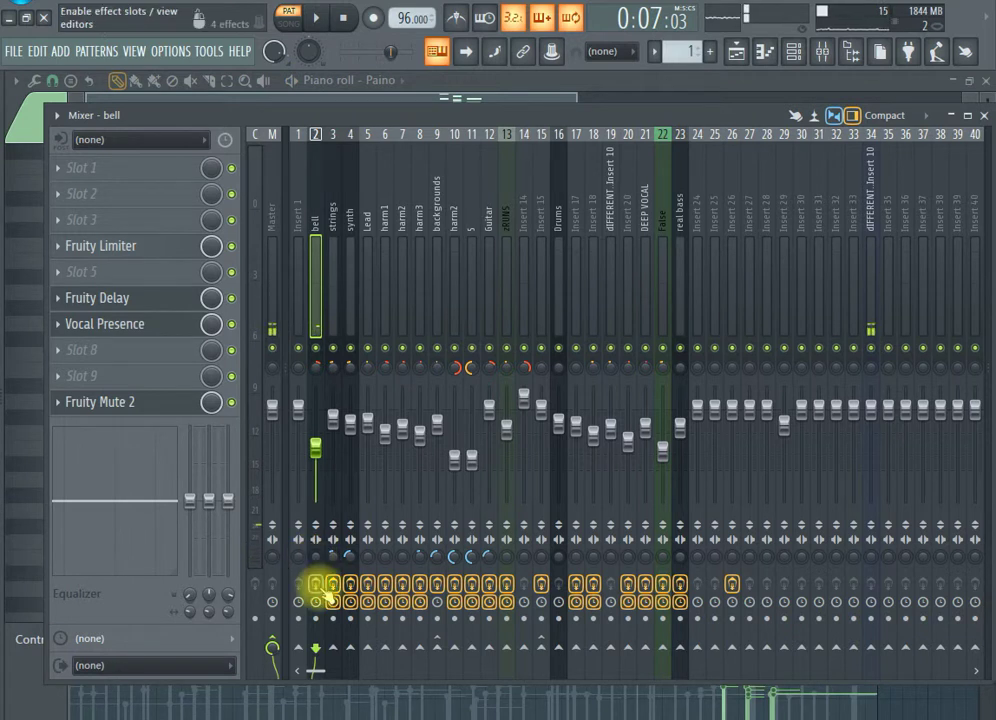
pyautogui.press('space')
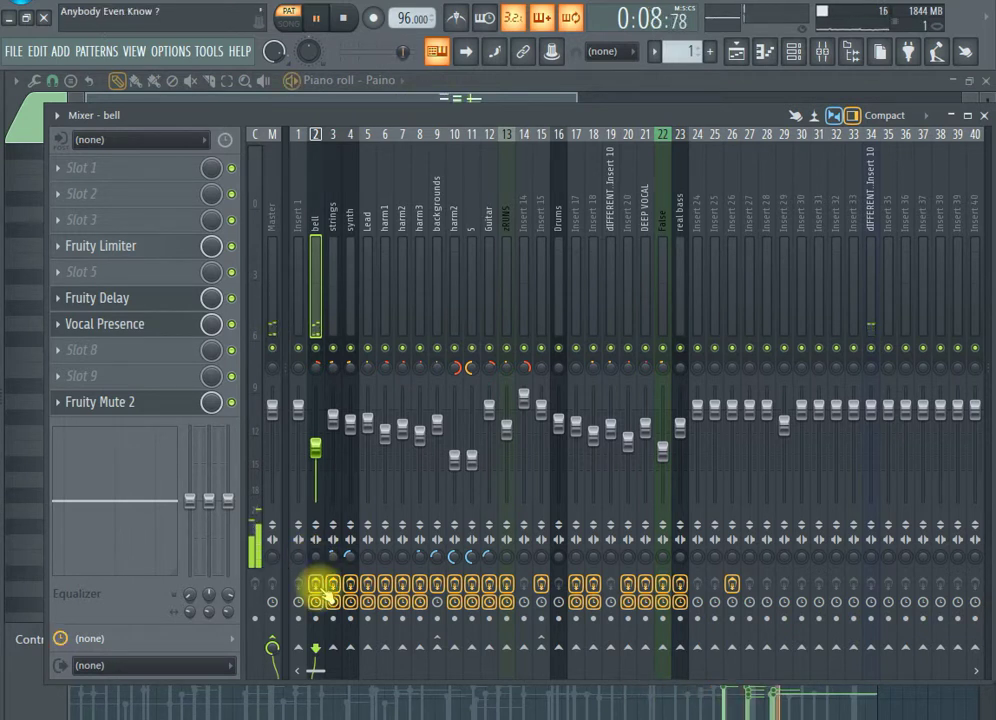
pyautogui.press('space')
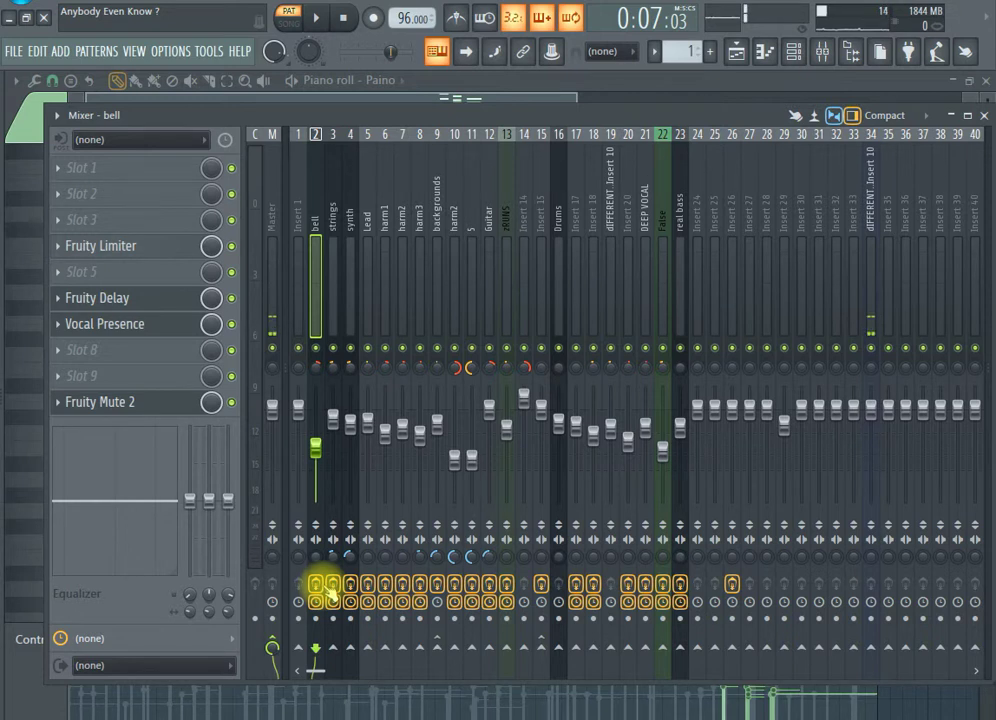
# - Examine the Vocal Presence EQ curve and the Fruity Delay settings on the bell mixer track, closing both effects again
pyautogui.click(168, 326)
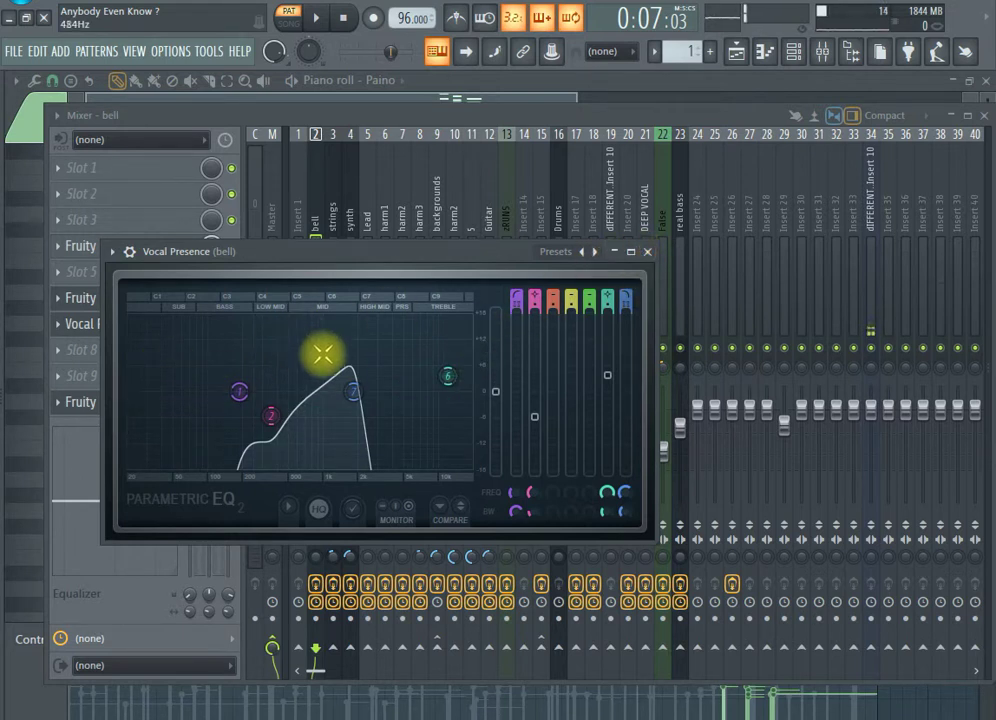
pyautogui.click(647, 251)
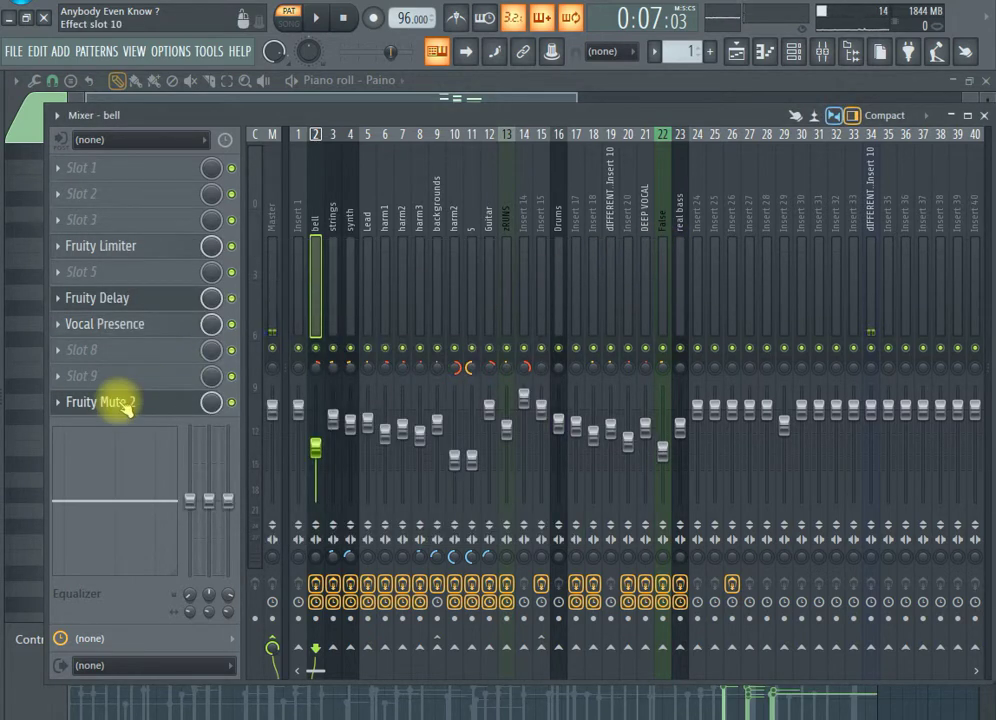
pyautogui.click(180, 305)
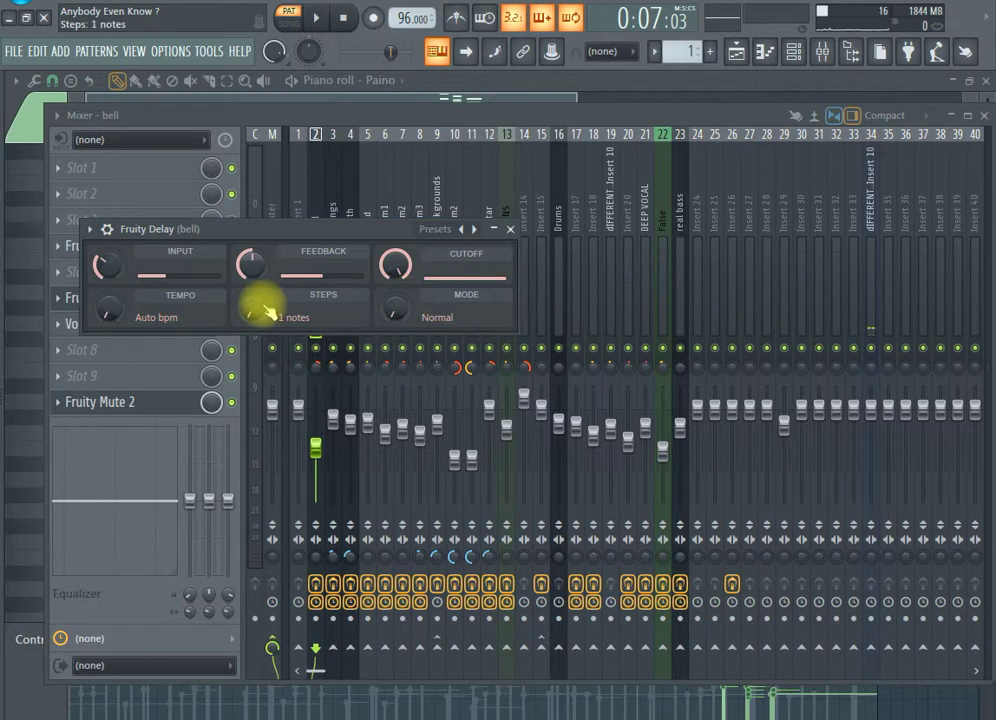
pyautogui.moveTo(178, 230); pyautogui.dragTo(242, 278)
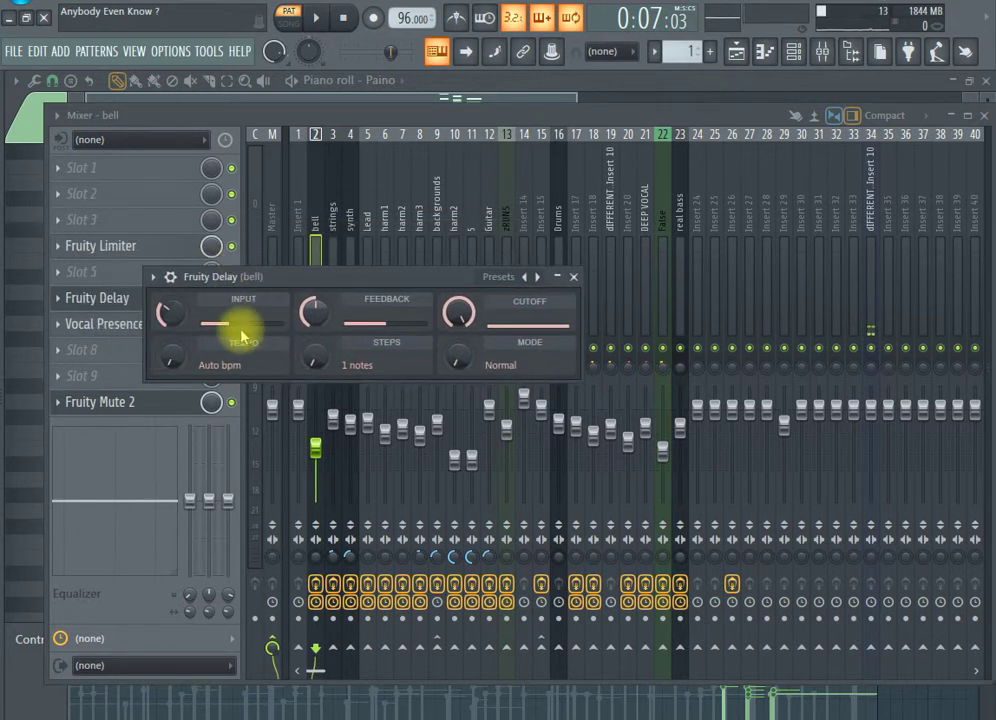
pyautogui.rightClick(310, 316)
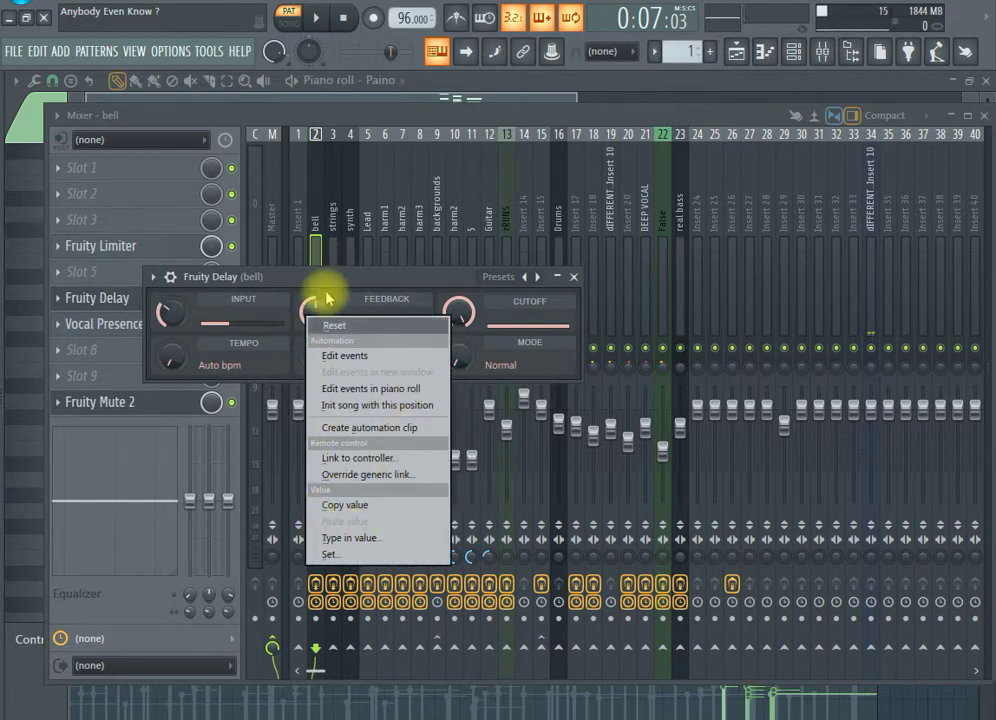
pyautogui.click(278, 288)
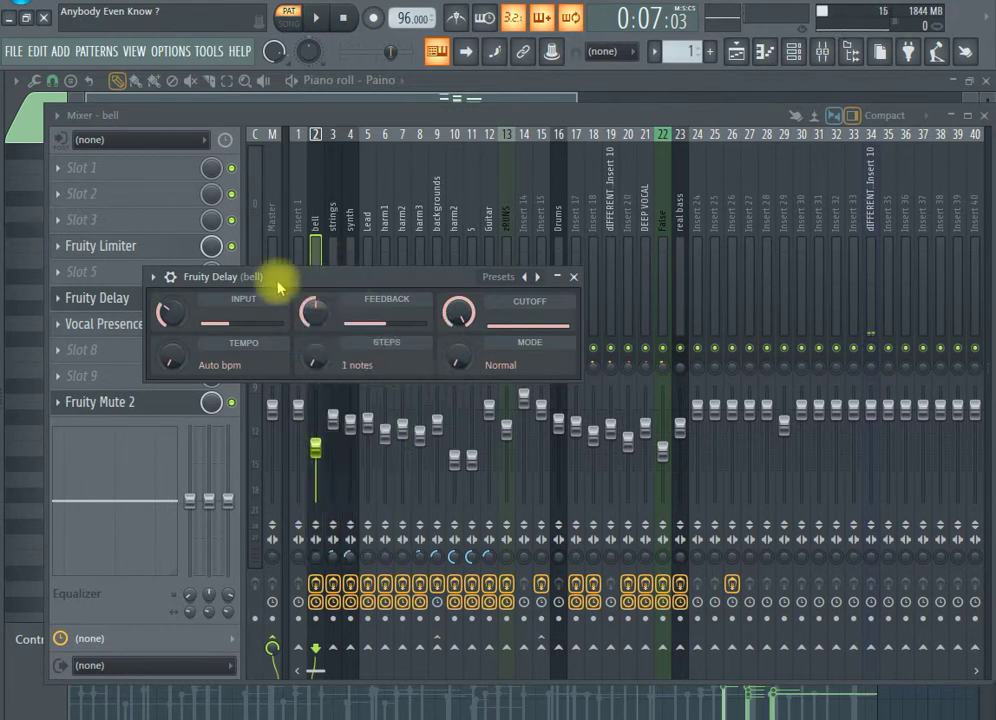
pyautogui.click(573, 277)
# - Show the channel rack and unmute all of its channels
pyautogui.click(794, 51)
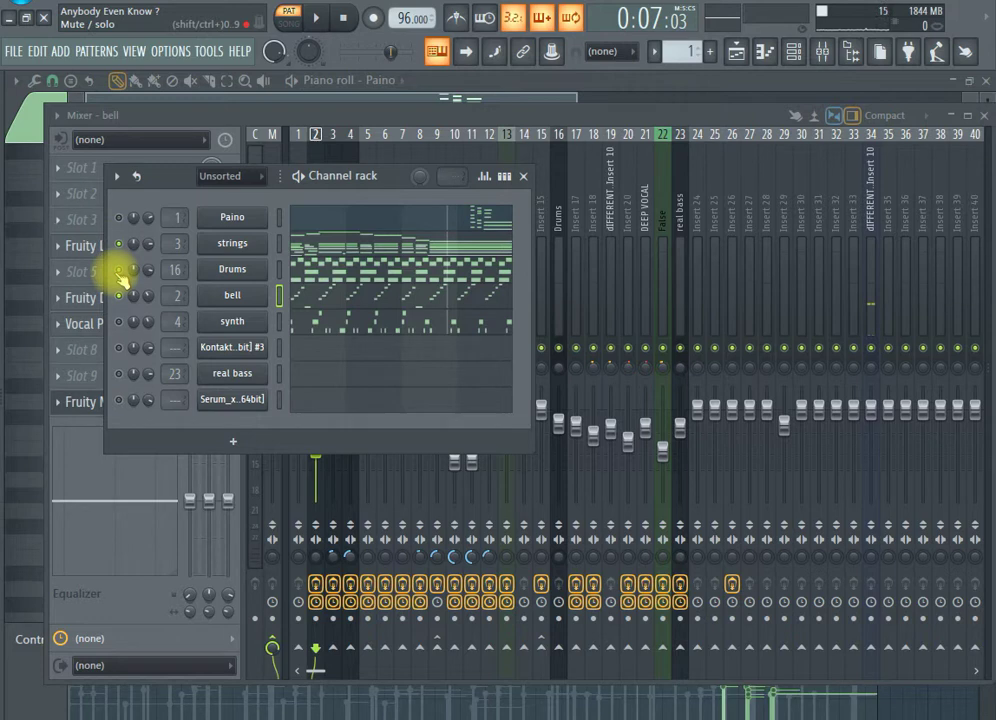
pyautogui.rightClick(120, 297)
pyautogui.press('Escape')
# - Step through Patterns 2 to 11 and examine which channels hold notes in each one
pyautogui.press('KP_Add')
pyautogui.press('KP_Add')
pyautogui.press('KP_Add')
pyautogui.press('KP_Add')
pyautogui.press('KP_Add')
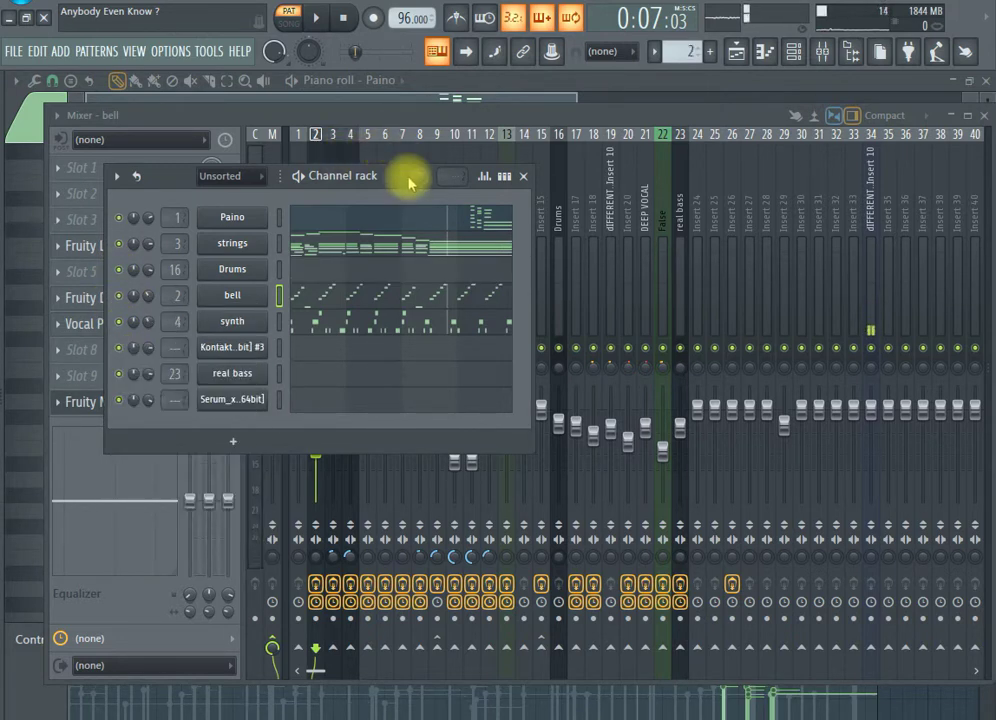
pyautogui.press('KP_Add')
pyautogui.press('KP_Add')
pyautogui.press('KP_Add')
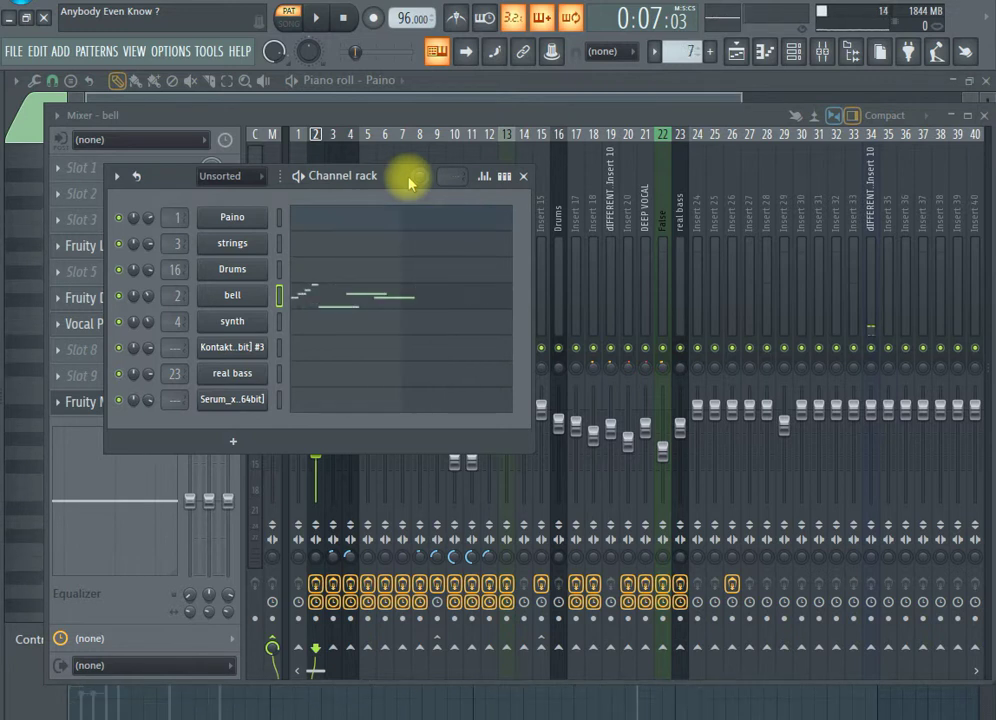
pyautogui.press('KP_Subtract')
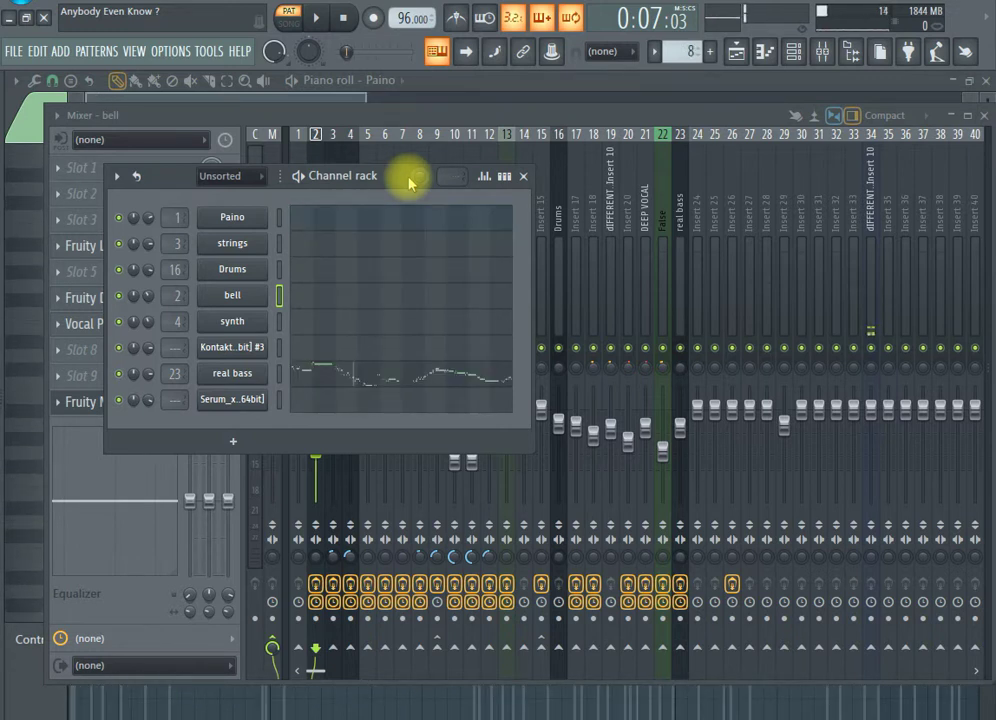
pyautogui.press('KP_Add')
pyautogui.press('KP_Add')
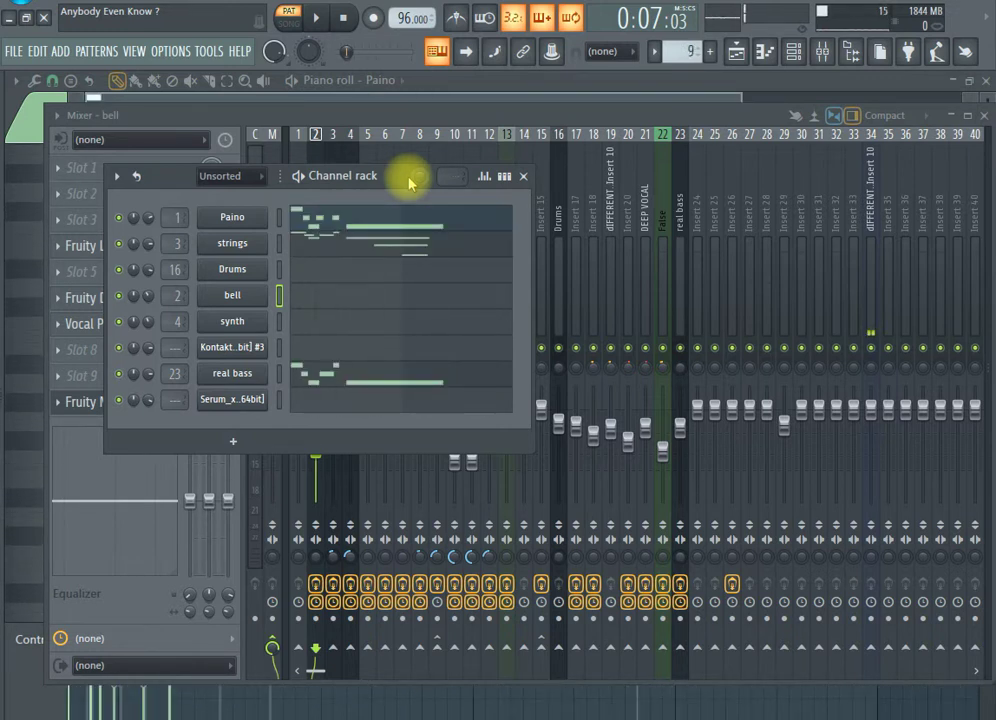
pyautogui.press('KP_Subtract')
pyautogui.press('KP_Add')
pyautogui.press('KP_Subtract')
pyautogui.press('KP_Add')
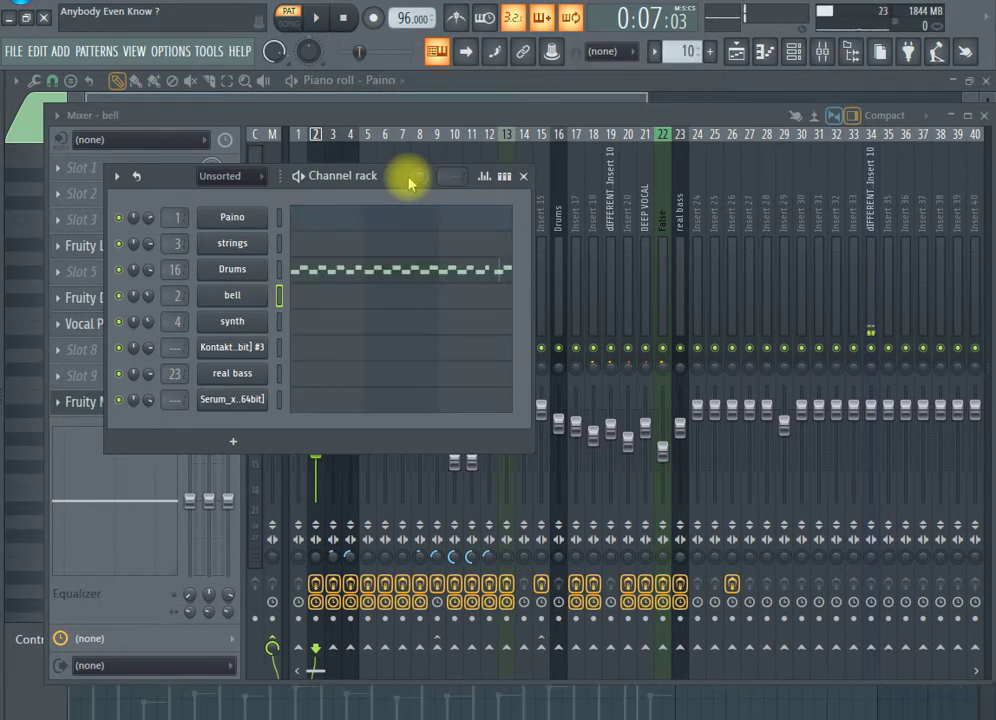
pyautogui.press('KP_Add')
pyautogui.press('KP_Add')
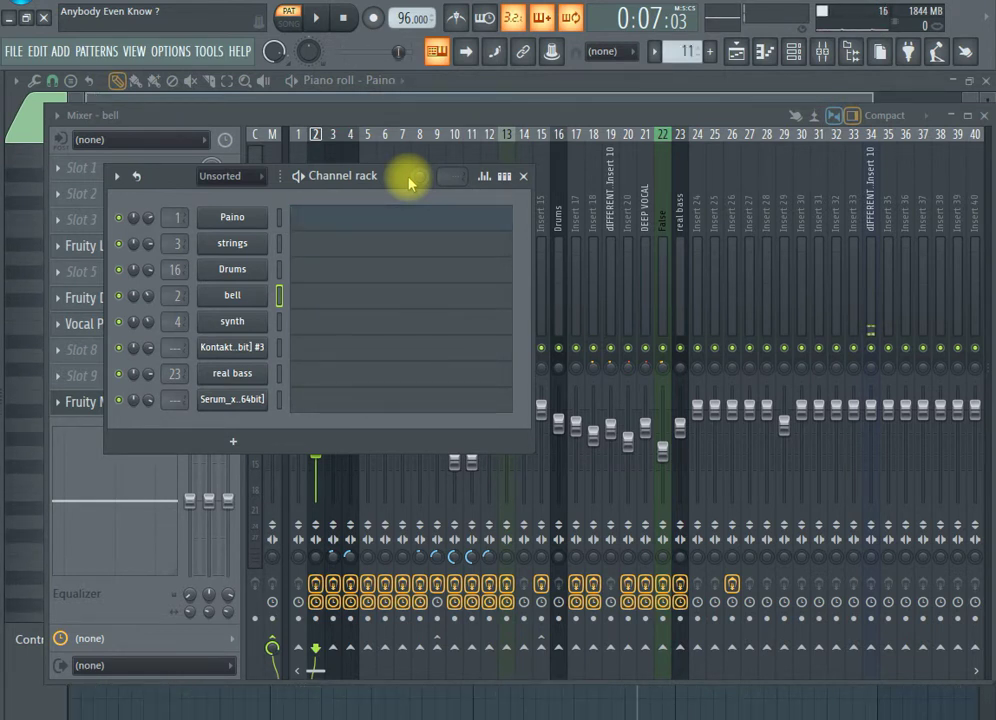
# - Show the playlist arrangement, switch playback to song mode and briefly play the song from the start
pyautogui.click(735, 54)
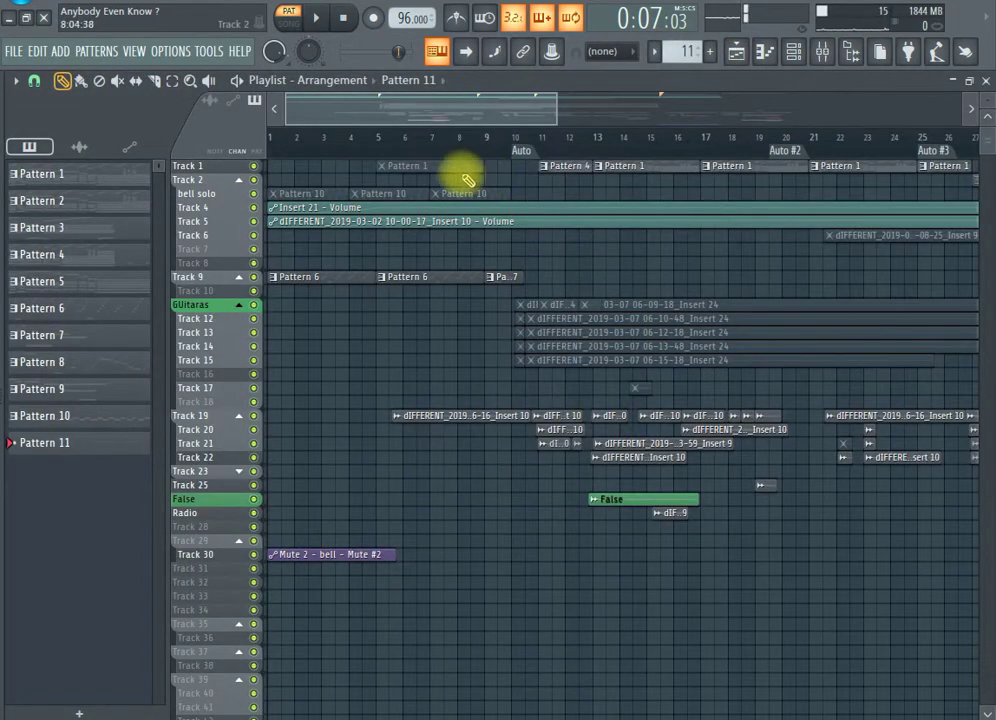
pyautogui.press('l')
pyautogui.press('space')
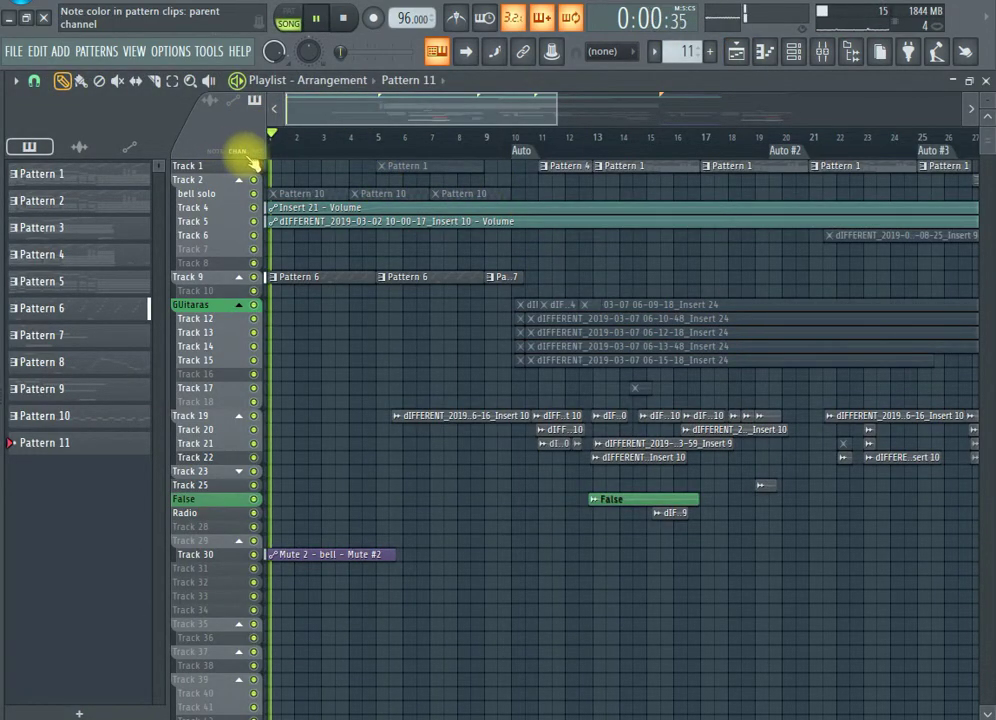
pyautogui.press('space')
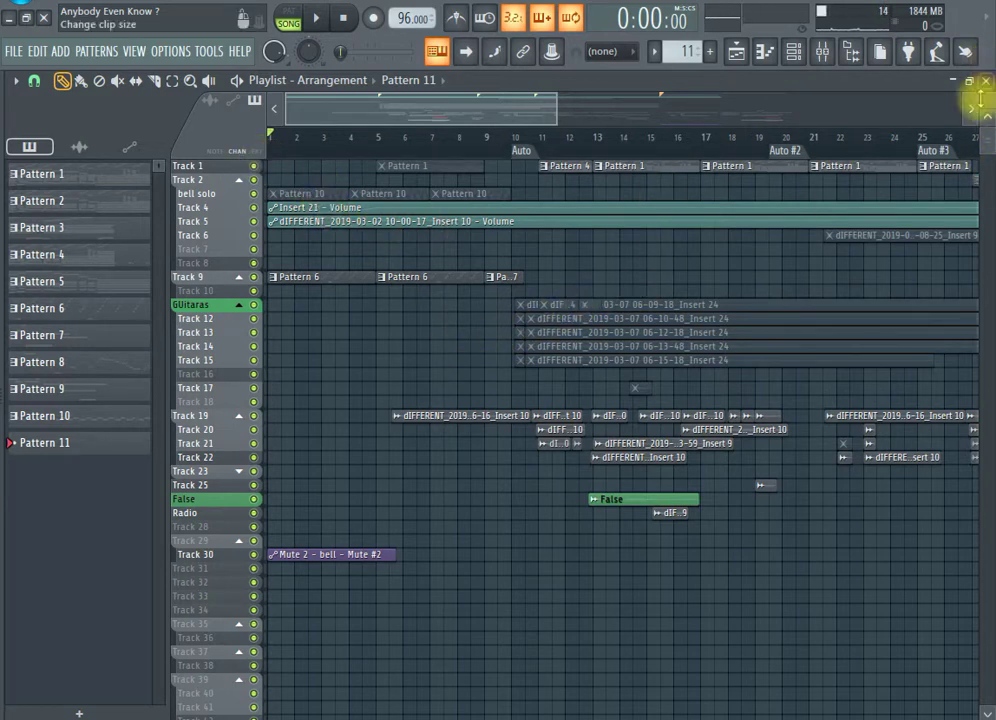
# - Inspect the volume automation curves on Tracks 4 and 5 in enlarged view while playing the intro, returning to compact track height
pyautogui.scroll(5, 980, 97)
pyautogui.press('space')
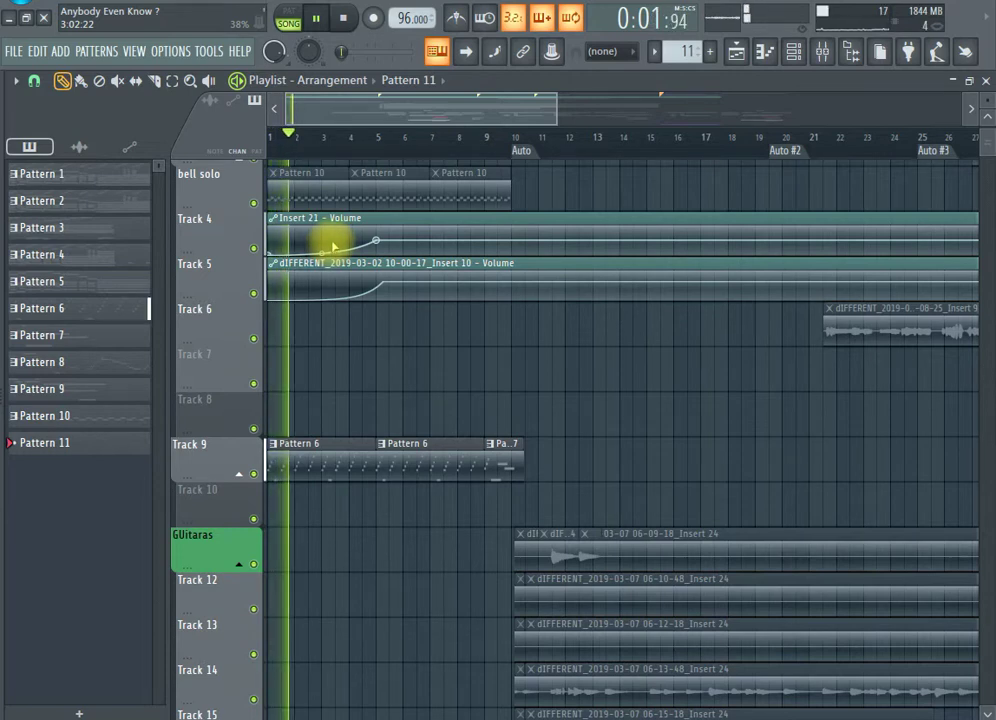
pyautogui.press('space')
pyautogui.scroll(-6, 407, 293)
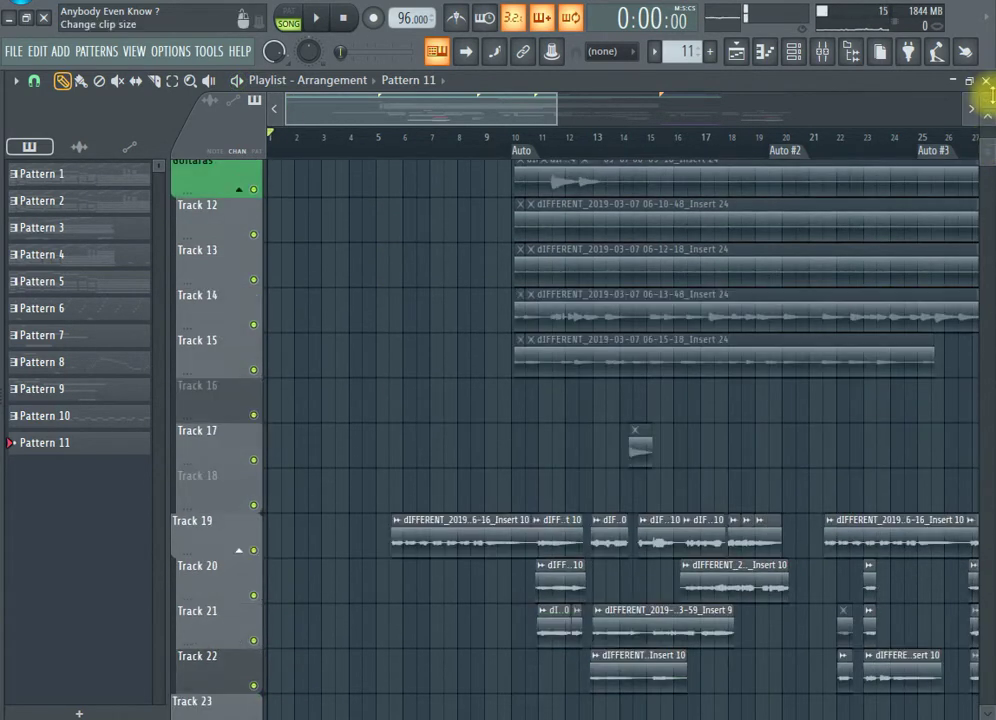
pyautogui.scroll(-5, 990, 92)
pyautogui.scroll(2, 382, 216)
pyautogui.scroll(2, 385, 138)
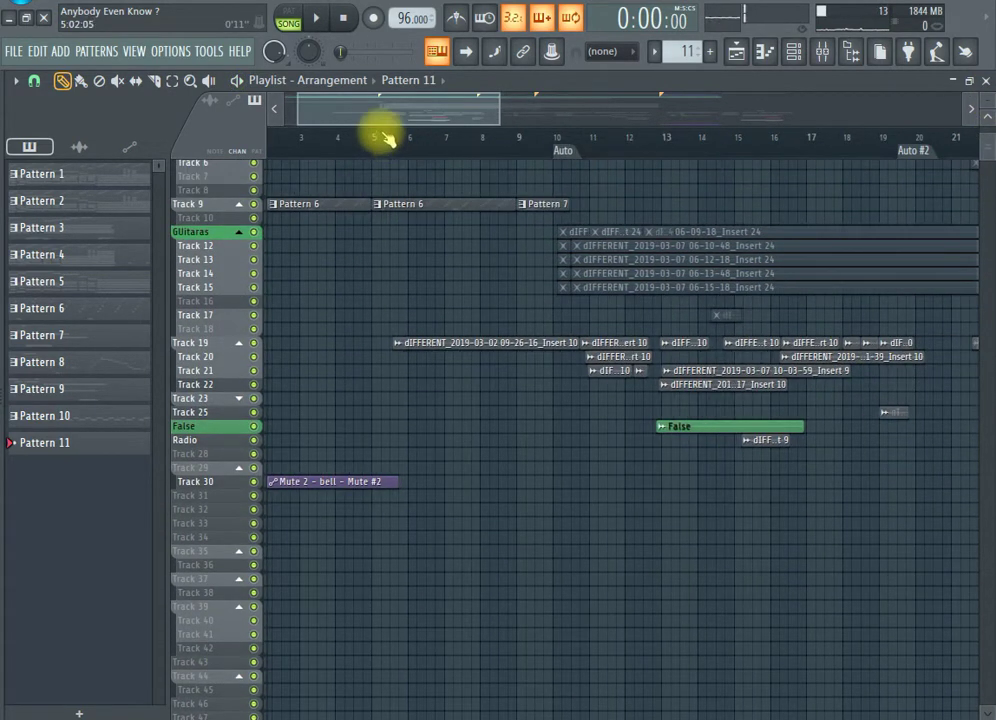
# - Play the arrangement from just before bar 5 to beyond bar 27, following the clips across the timeline
pyautogui.moveTo(380, 137); pyautogui.dragTo(367, 135)
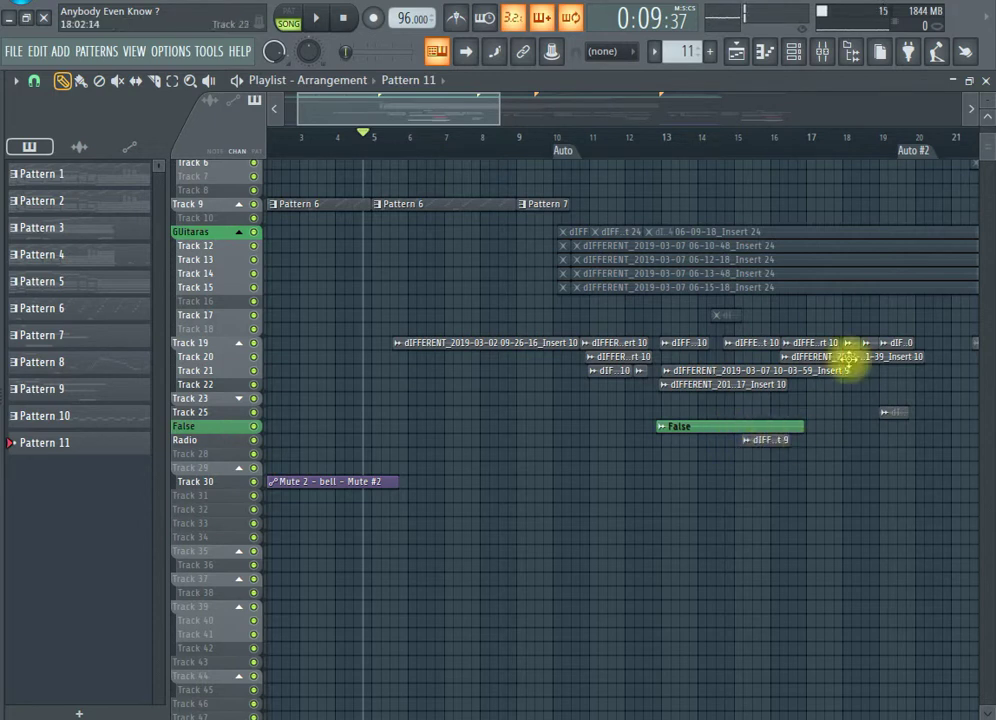
pyautogui.moveTo(366, 100); pyautogui.dragTo(411, 100)
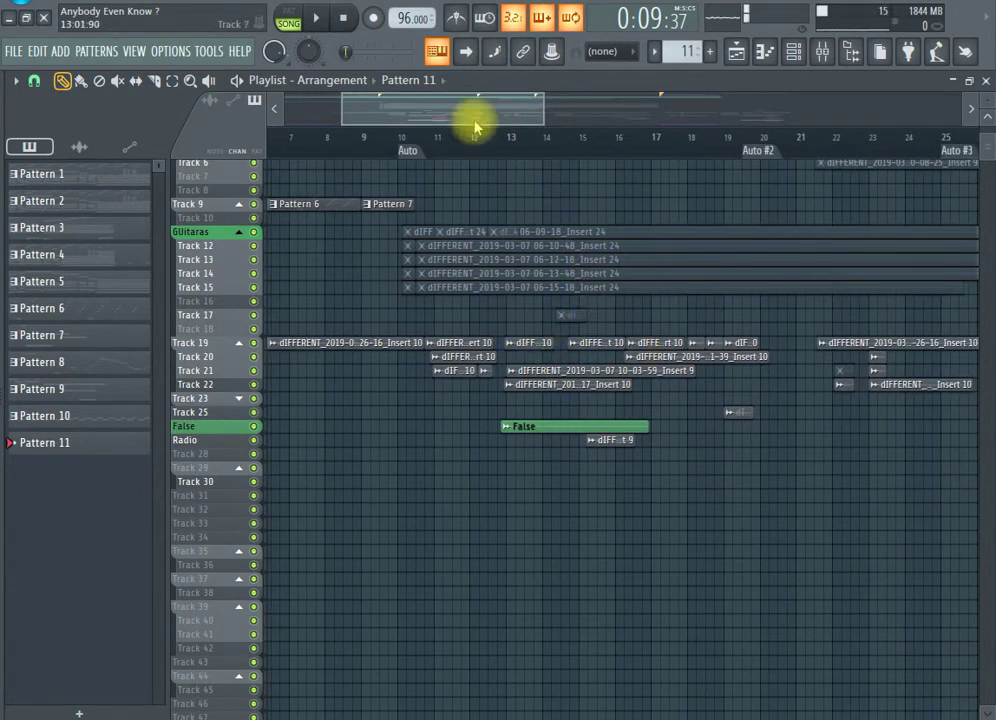
pyautogui.moveTo(456, 98); pyautogui.dragTo(408, 113)
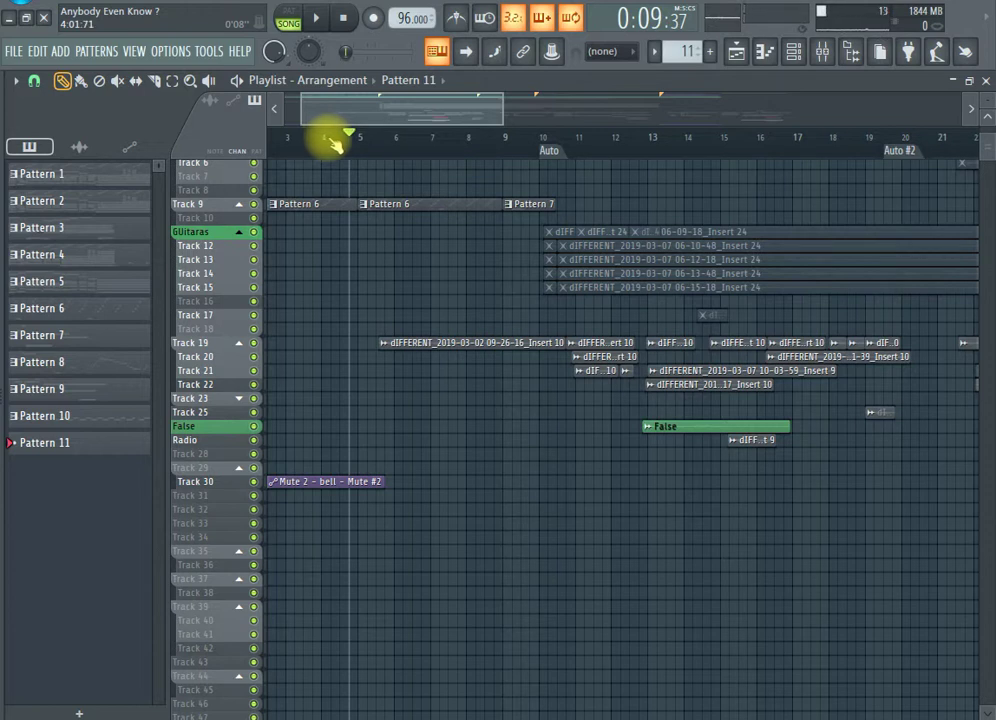
pyautogui.press('space')
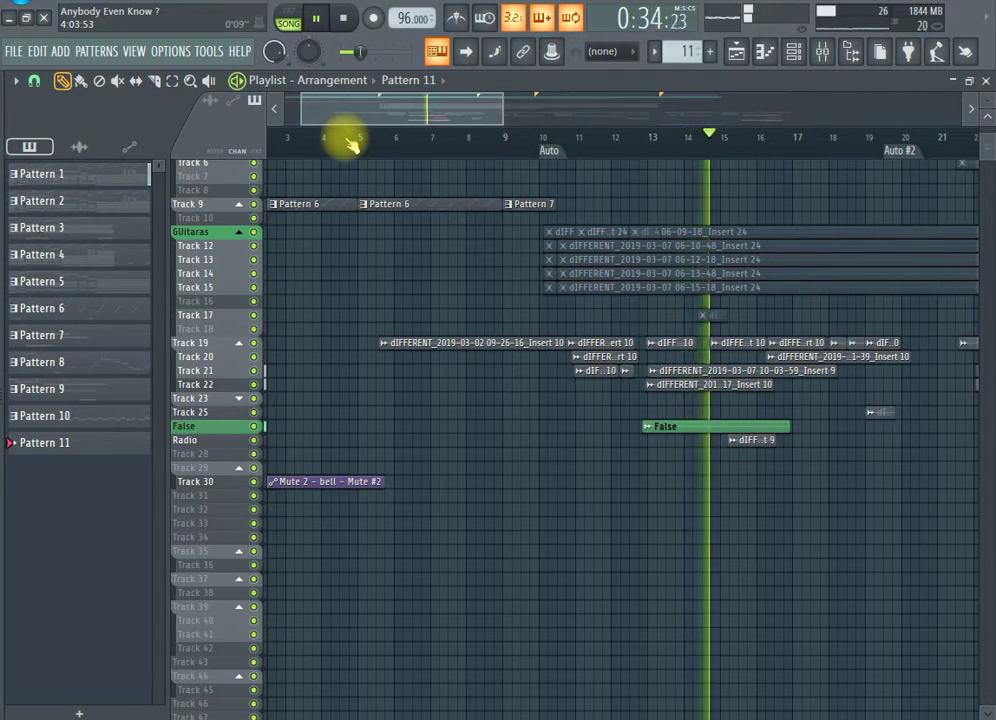
pyautogui.moveTo(362, 116); pyautogui.dragTo(429, 107)
pyautogui.scroll(3, 474, 231)
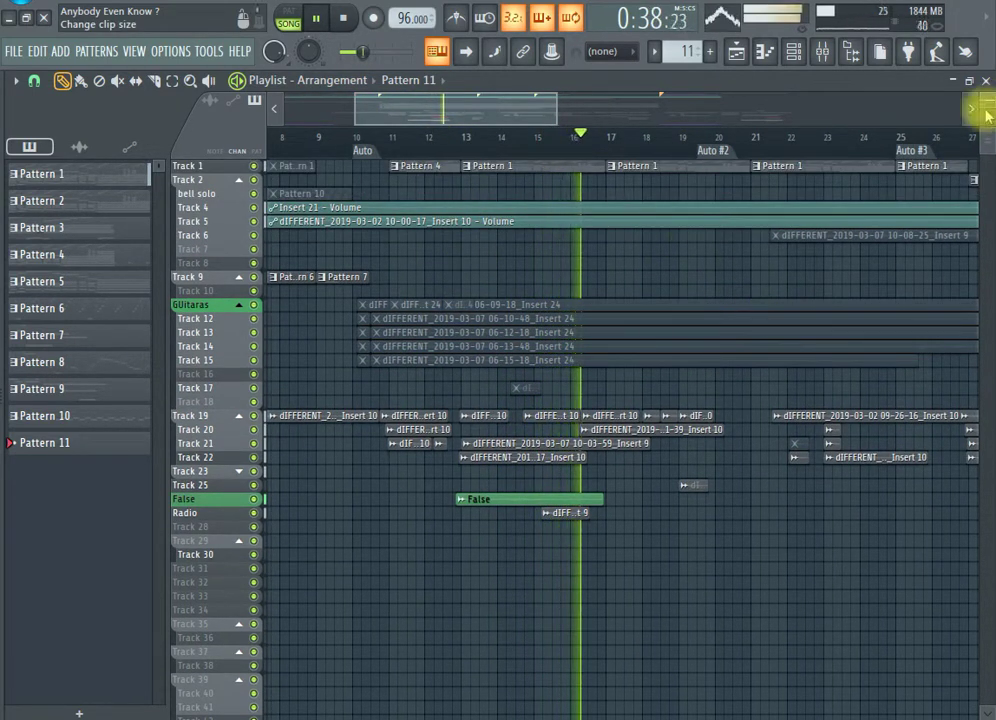
pyautogui.moveTo(556, 111); pyautogui.dragTo(985, 156)
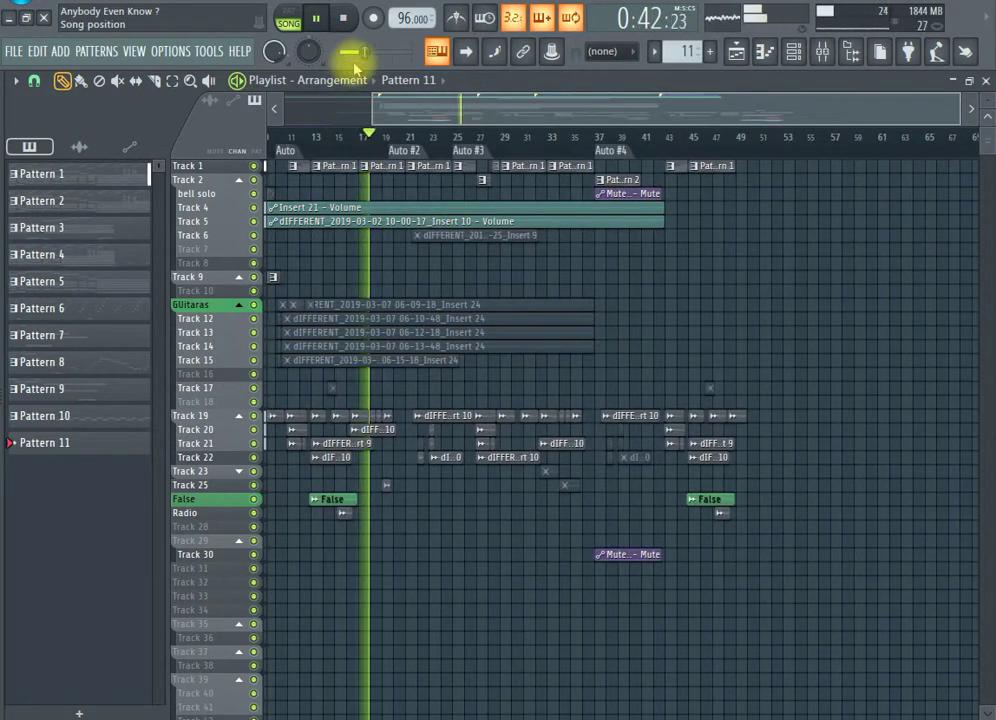
pyautogui.moveTo(960, 113); pyautogui.dragTo(845, 127)
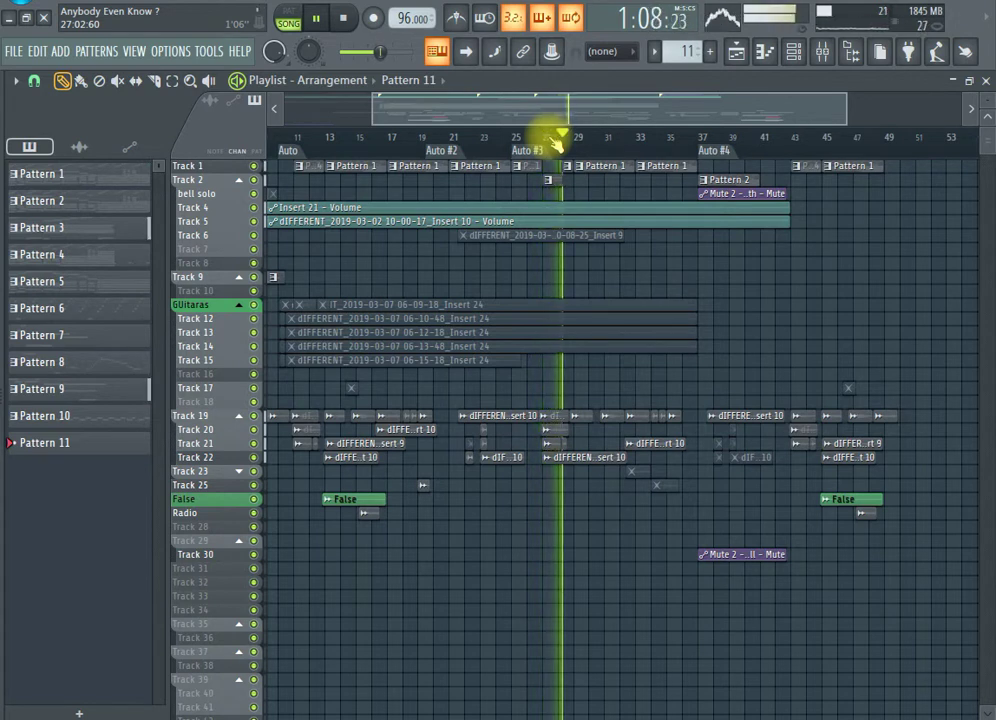
pyautogui.press('space')
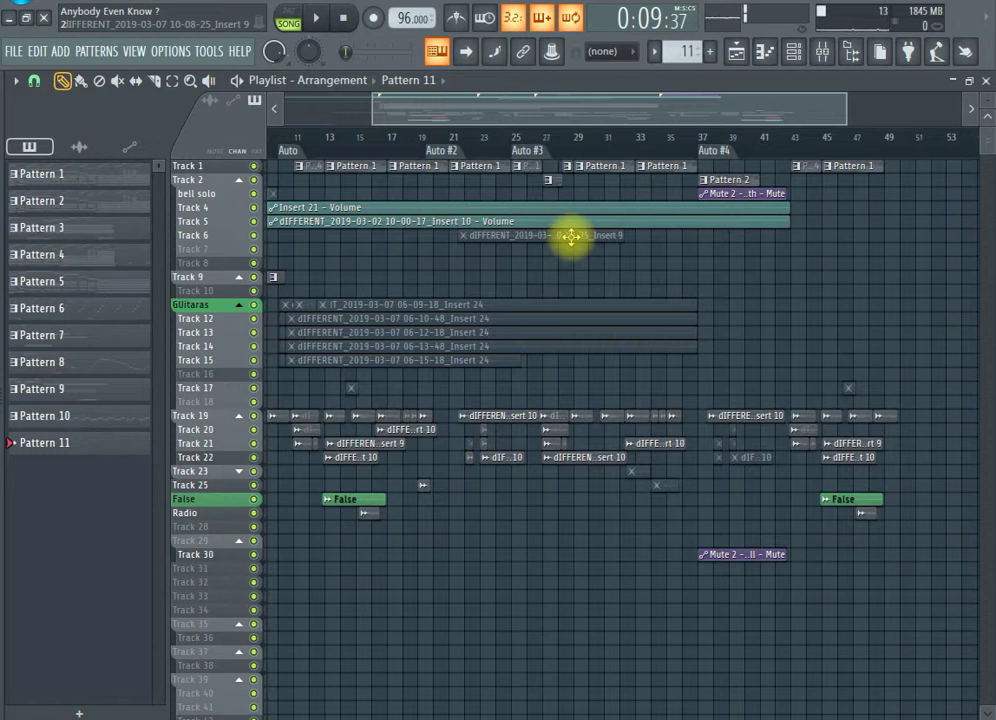
# - Play the arrangement briefly around bar 27, and return the song position to bar 1
pyautogui.press('space')
pyautogui.press('space')
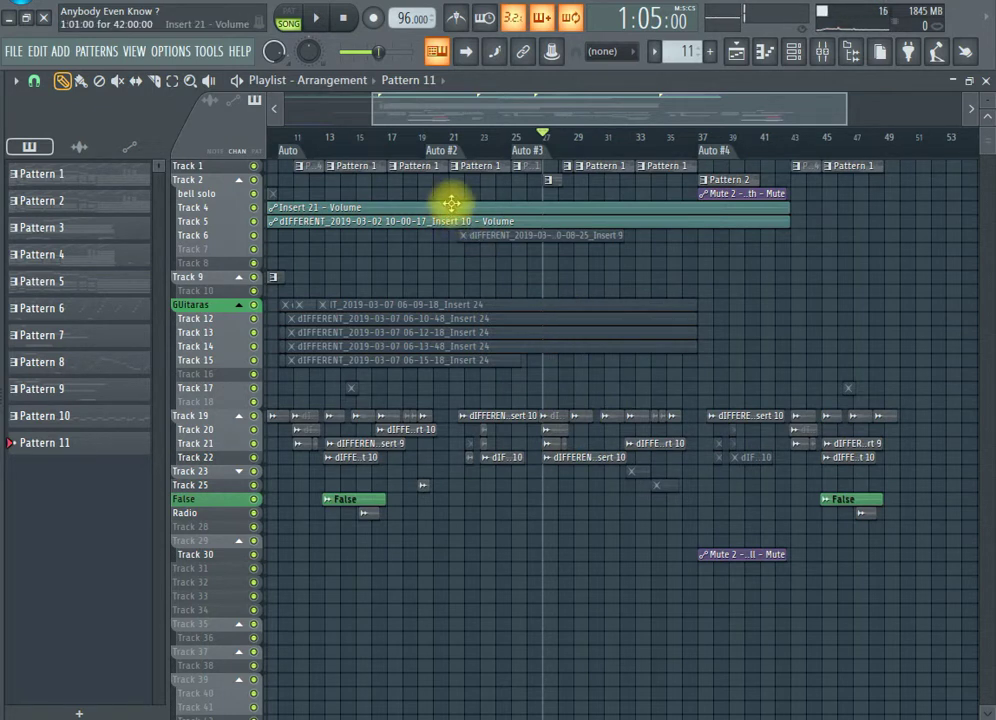
pyautogui.click(330, 140)
pyautogui.moveTo(380, 115); pyautogui.dragTo(249, 133)
pyautogui.click(267, 137)
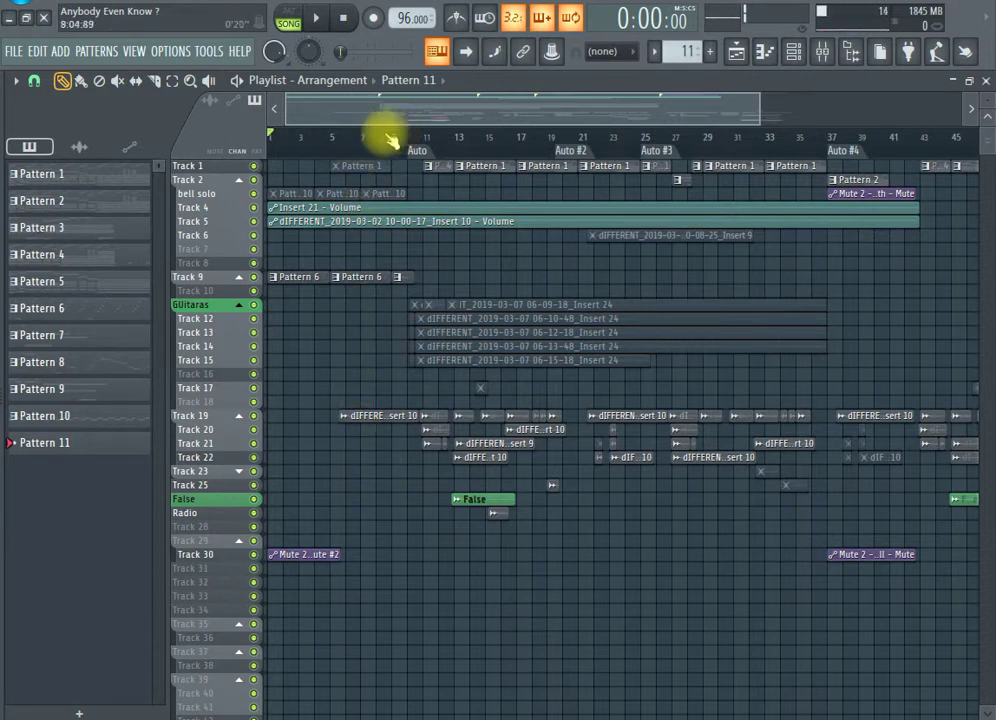
# - Set the song position to bar 6 and play the arrangement up to about bar 13
pyautogui.moveTo(333, 141); pyautogui.dragTo(577, 132)
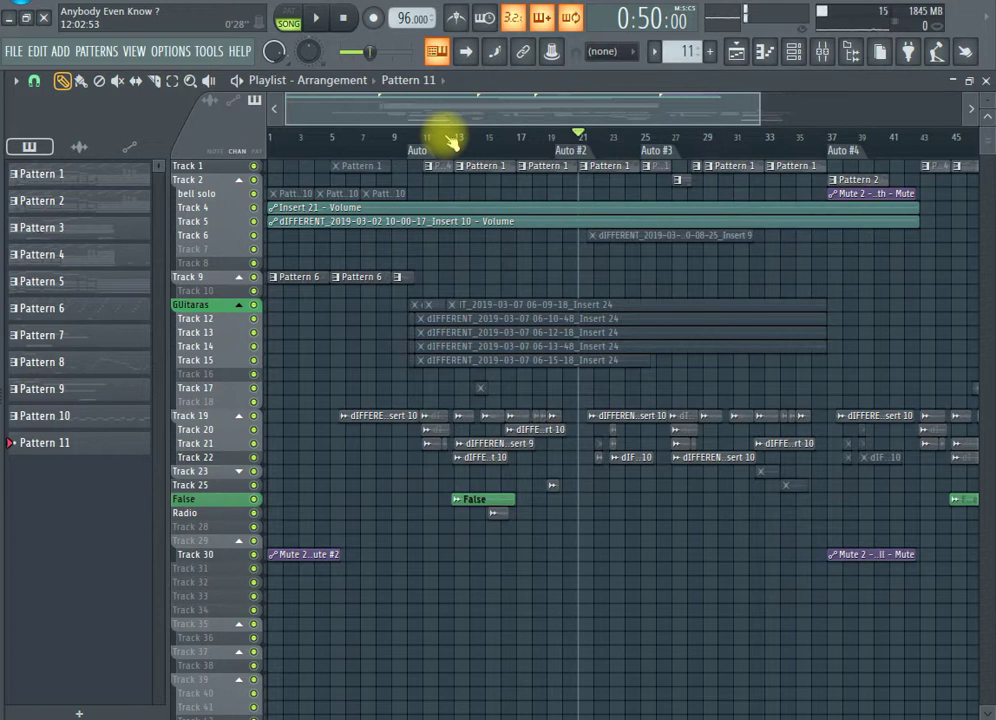
pyautogui.click(329, 133)
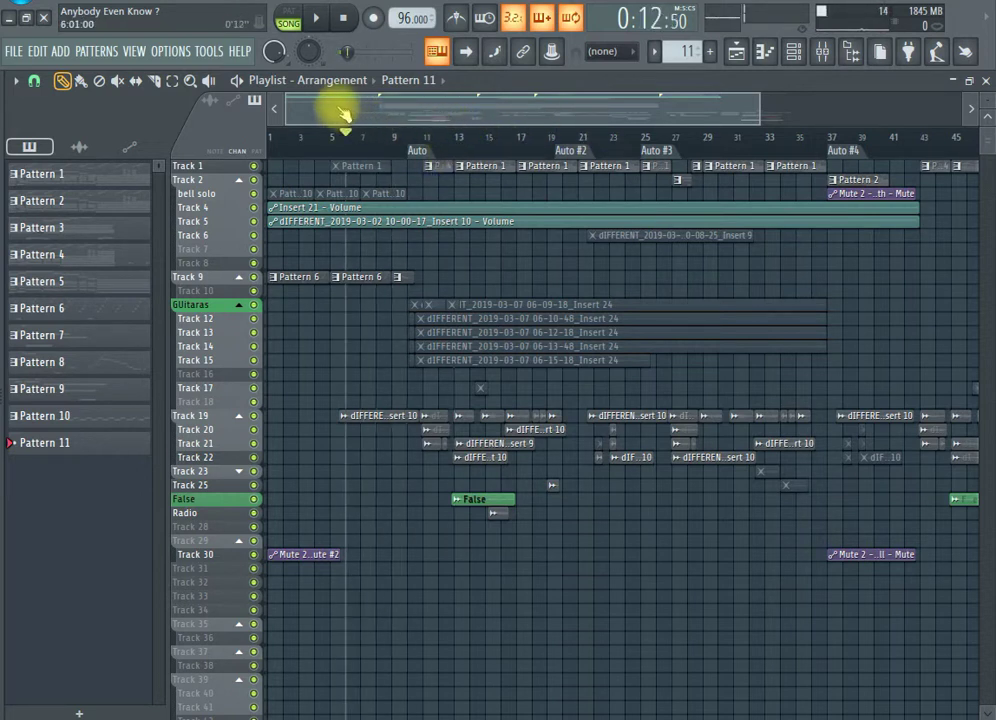
pyautogui.press('space')
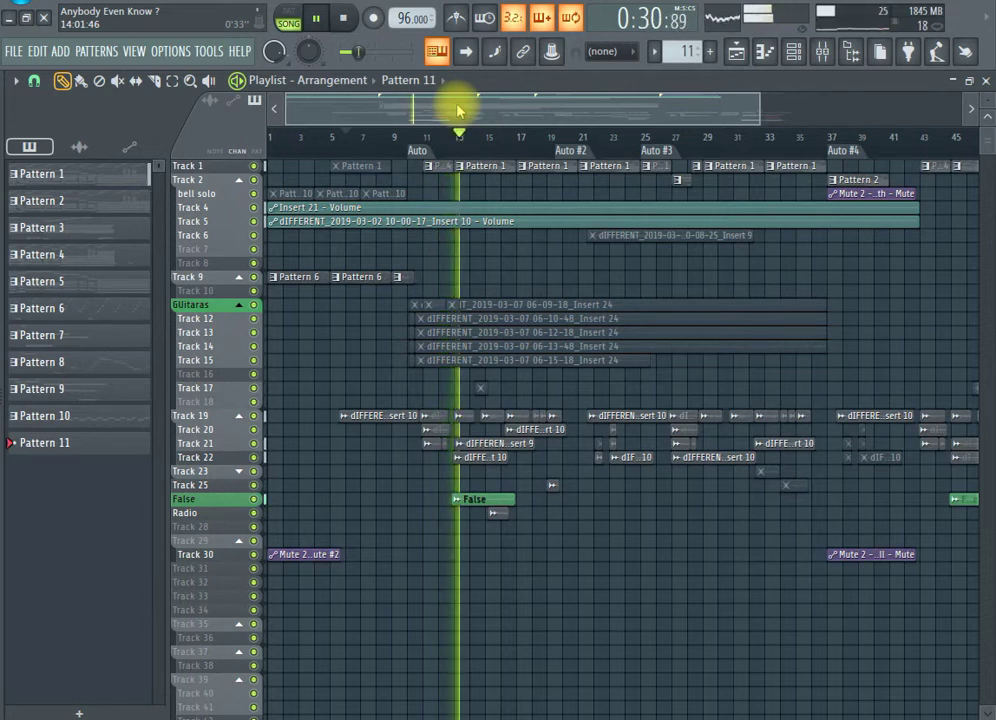
pyautogui.press('space')
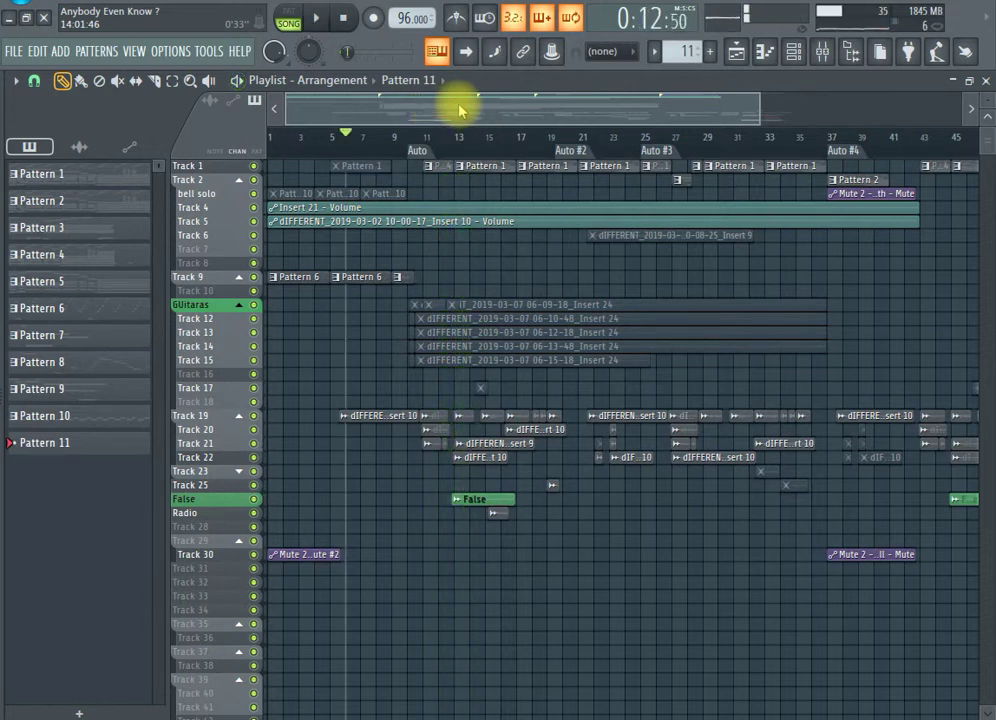
# - Play the arrangement from midway through bar 7 into the Pattern 7 transition before the Auto marker
pyautogui.moveTo(756, 102); pyautogui.dragTo(517, 142)
pyautogui.click(531, 137)
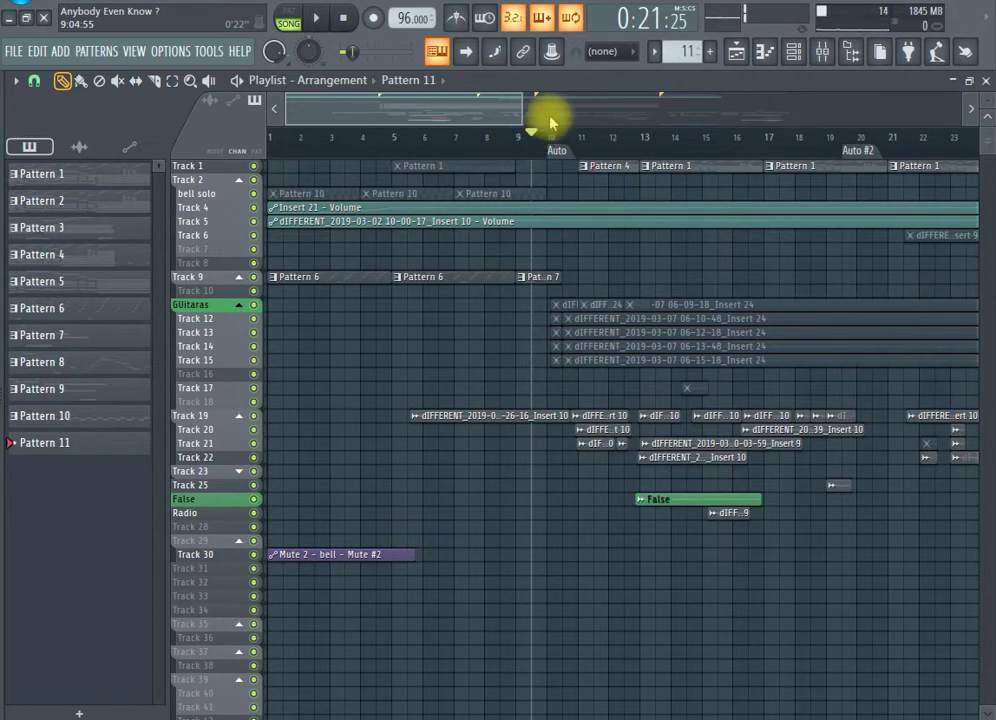
pyautogui.click(473, 133)
pyautogui.press('space')
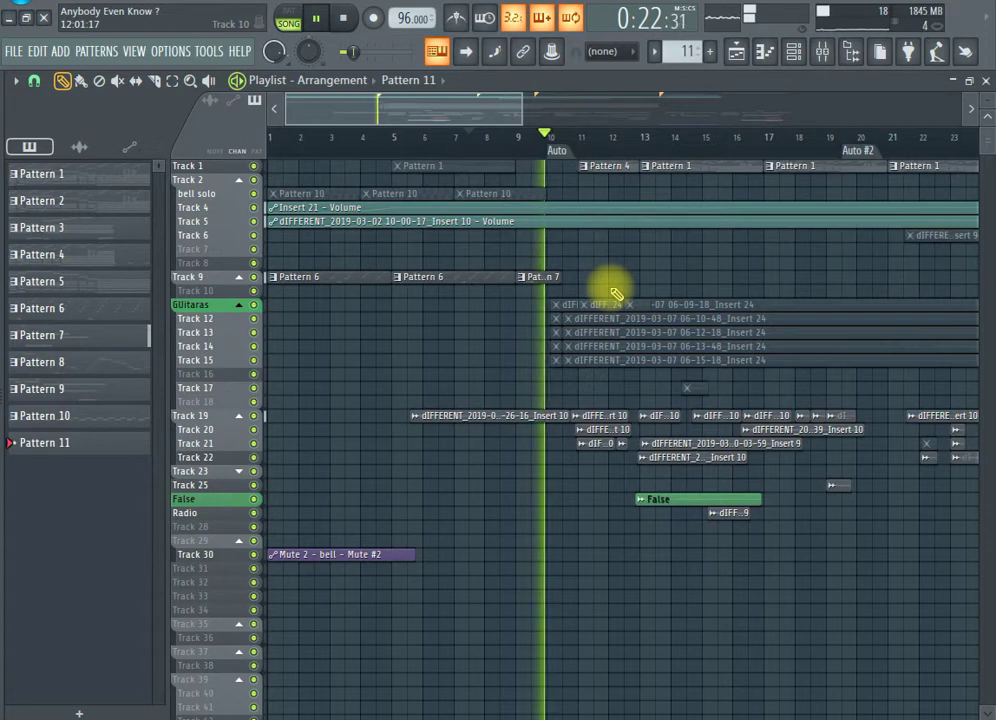
# - Stop playback and examine the guitar, vocal and audio clips on the playlist tracks across bars 1 to 29
pyautogui.press('space')
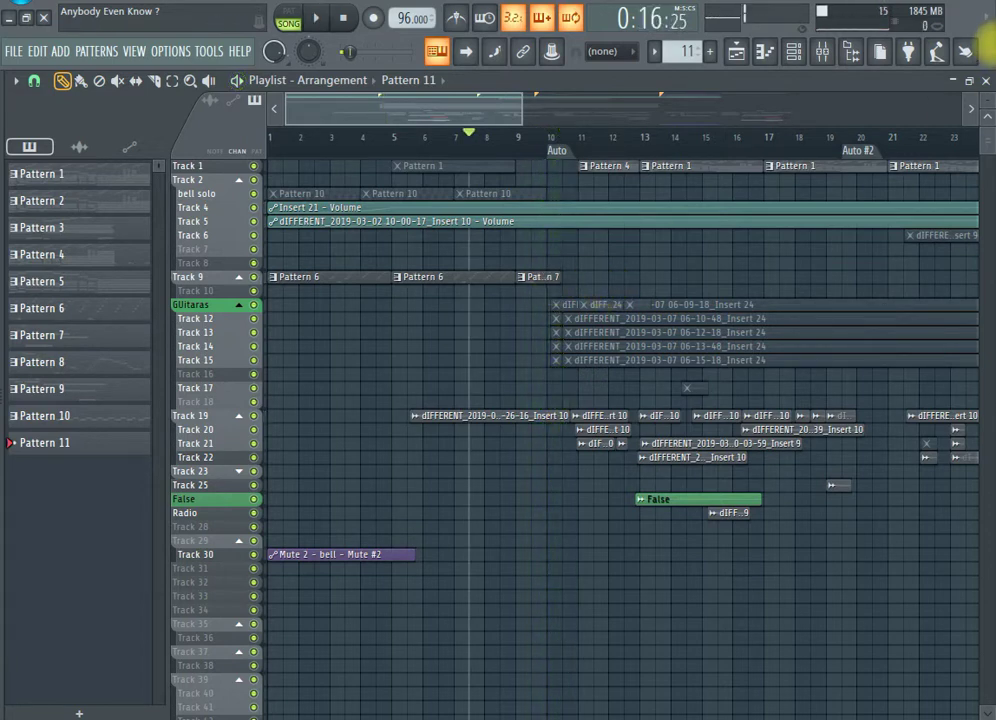
pyautogui.scroll(3, 611, 382)
pyautogui.scroll(-3, 611, 382)
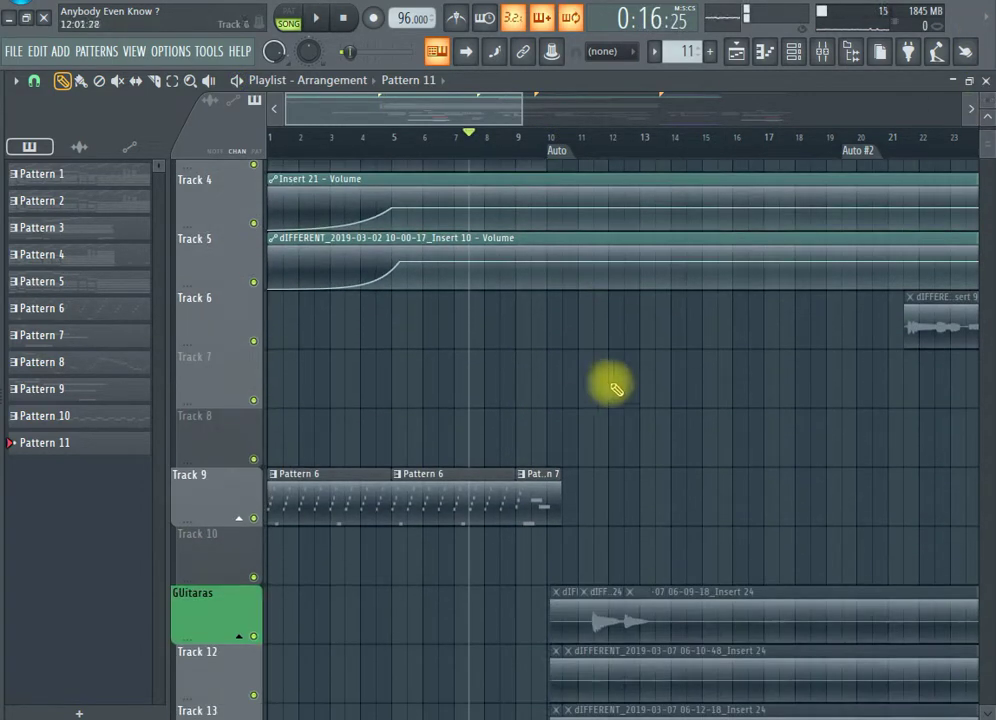
pyautogui.scroll(-4, 548, 400)
pyautogui.scroll(-3, 542, 260)
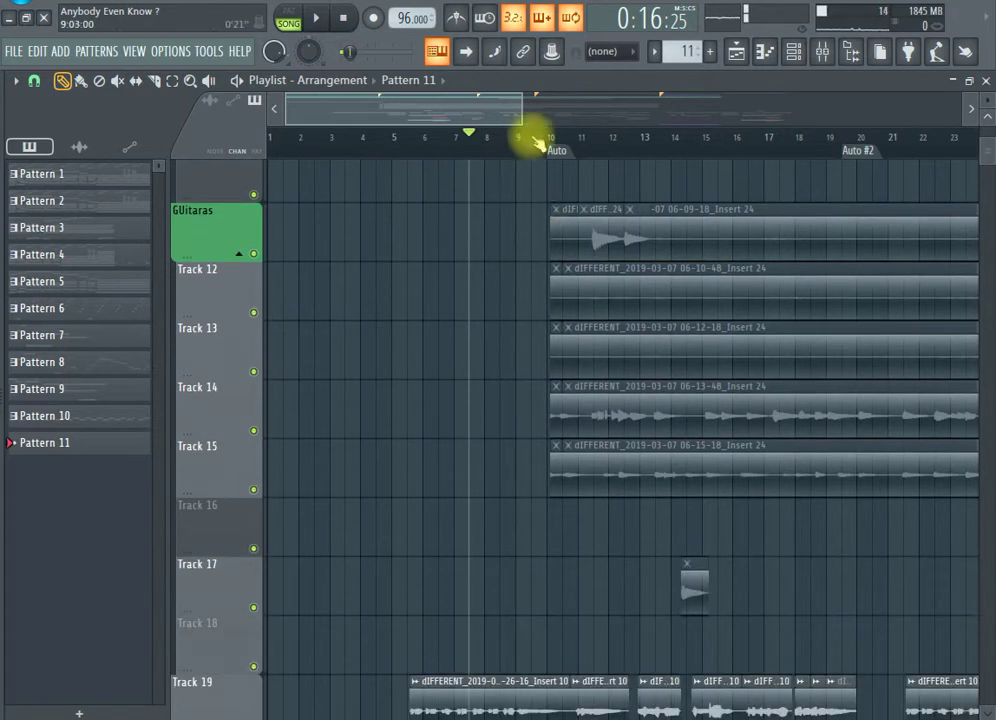
pyautogui.scroll(-1, 512, 188)
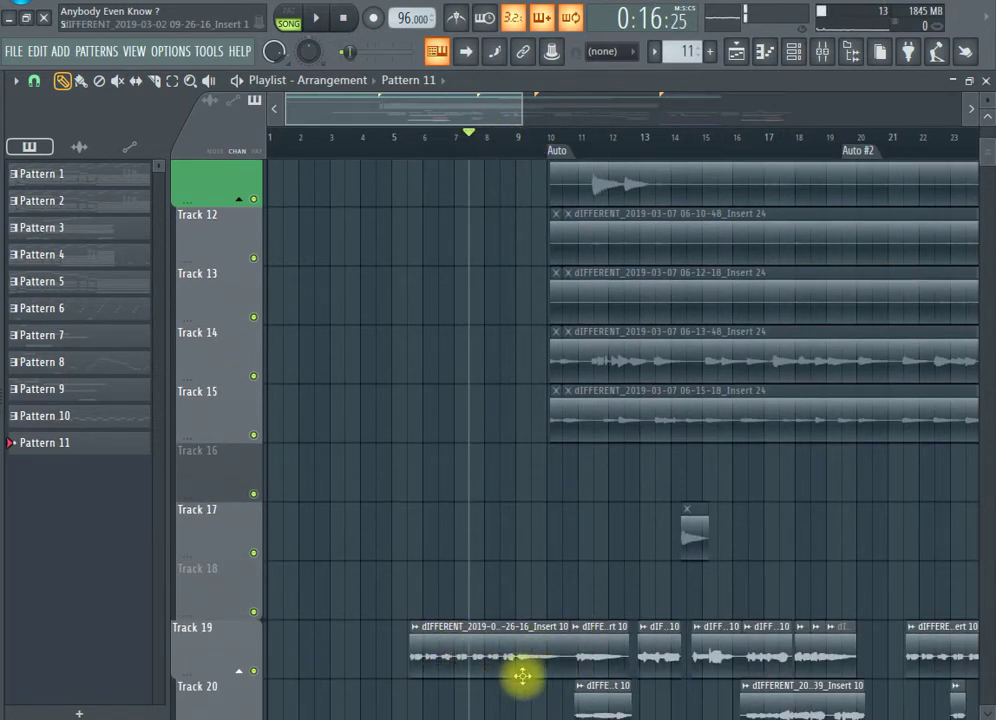
pyautogui.scroll(-2, 510, 640)
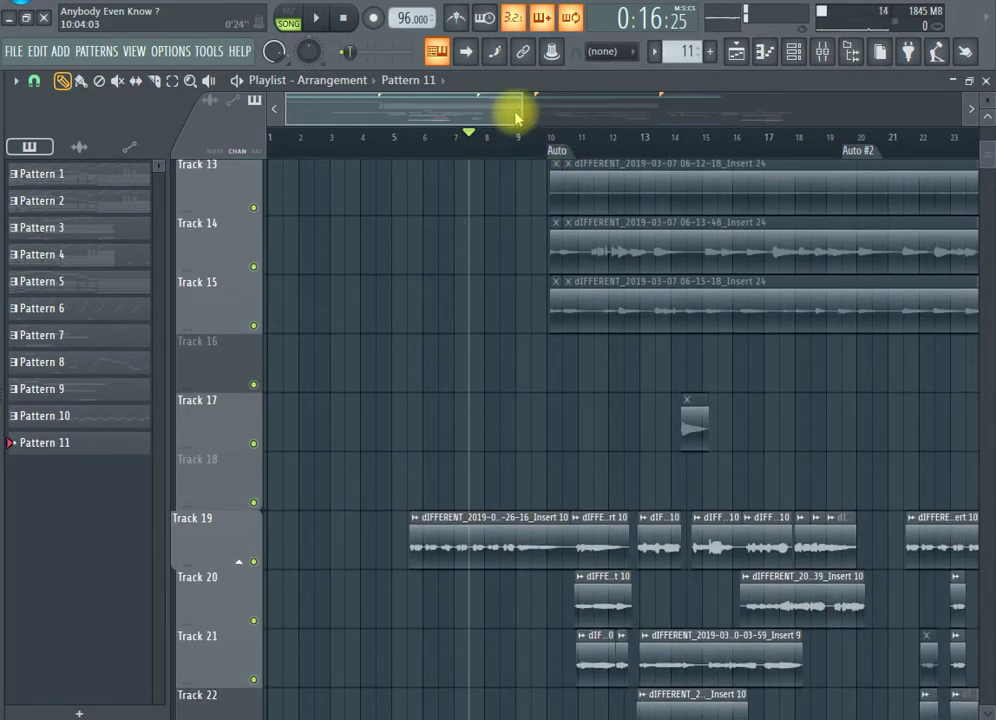
pyautogui.moveTo(520, 113); pyautogui.dragTo(584, 118)
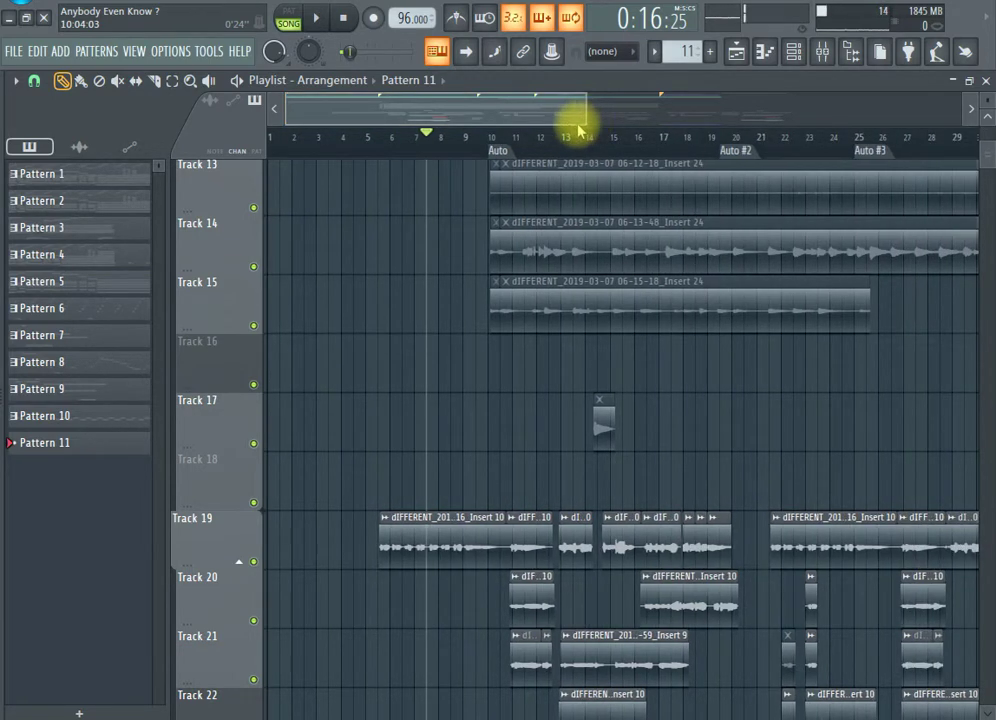
pyautogui.scroll(-5, 917, 378)
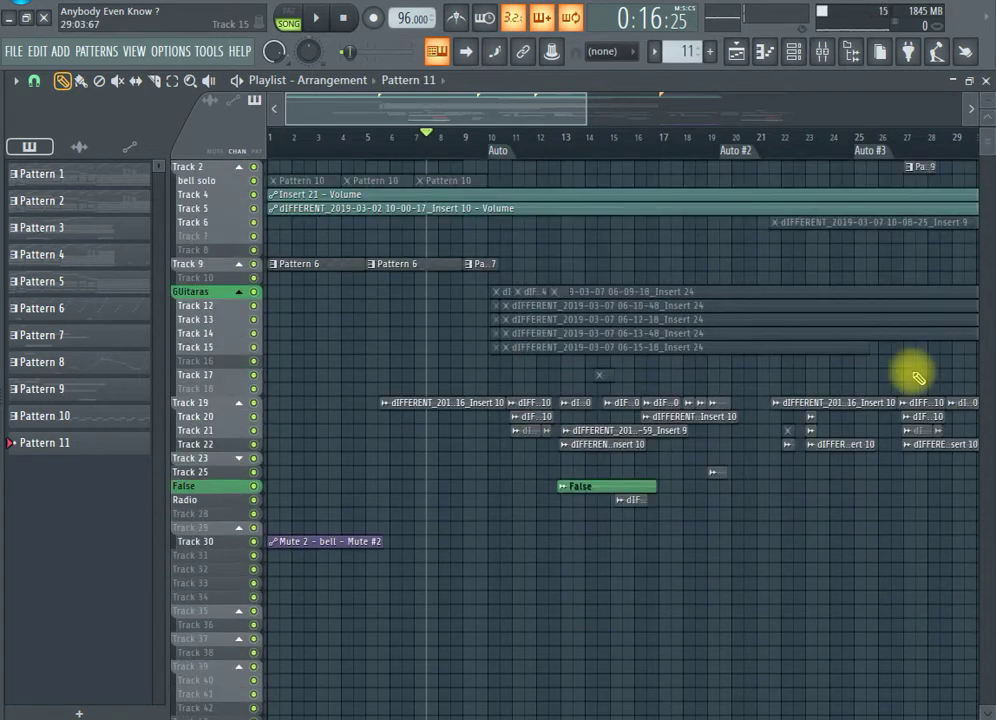
pyautogui.scroll(1, 917, 378)
# - Play the arrangement from bar 11 through most of the Pattern 4 clip, and stop playback
pyautogui.press('space')
pyautogui.moveTo(468, 143); pyautogui.dragTo(515, 135)
pyautogui.press('space')
pyautogui.press('space')
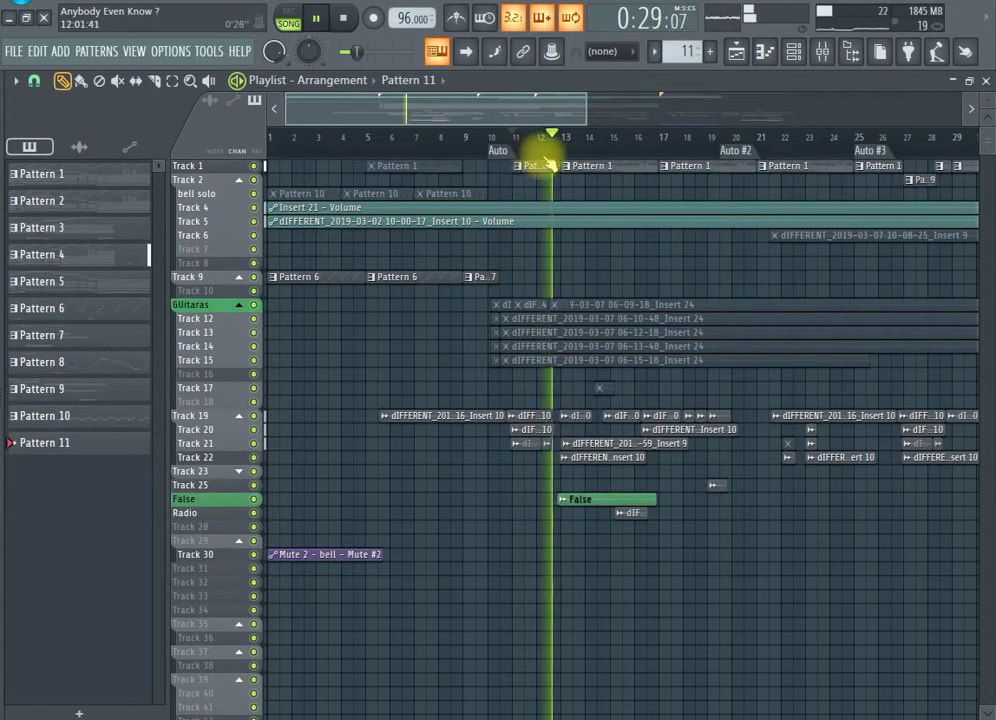
pyautogui.press('space')
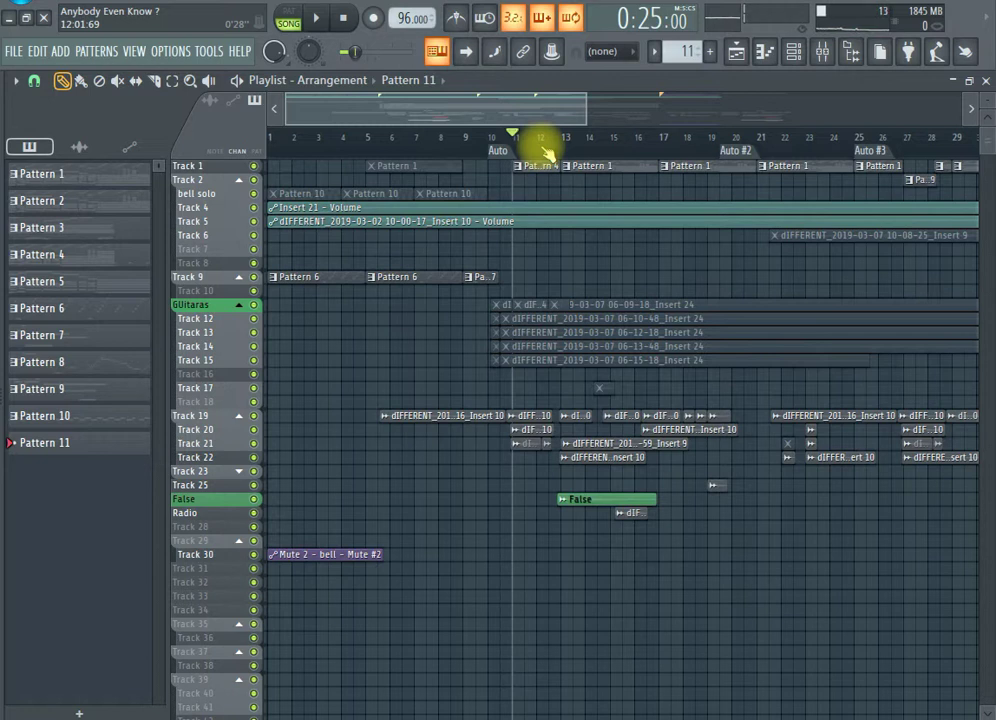
# - Set the song position to bar 12 and play through the False clip's entry to beyond bar 15
pyautogui.click(545, 147)
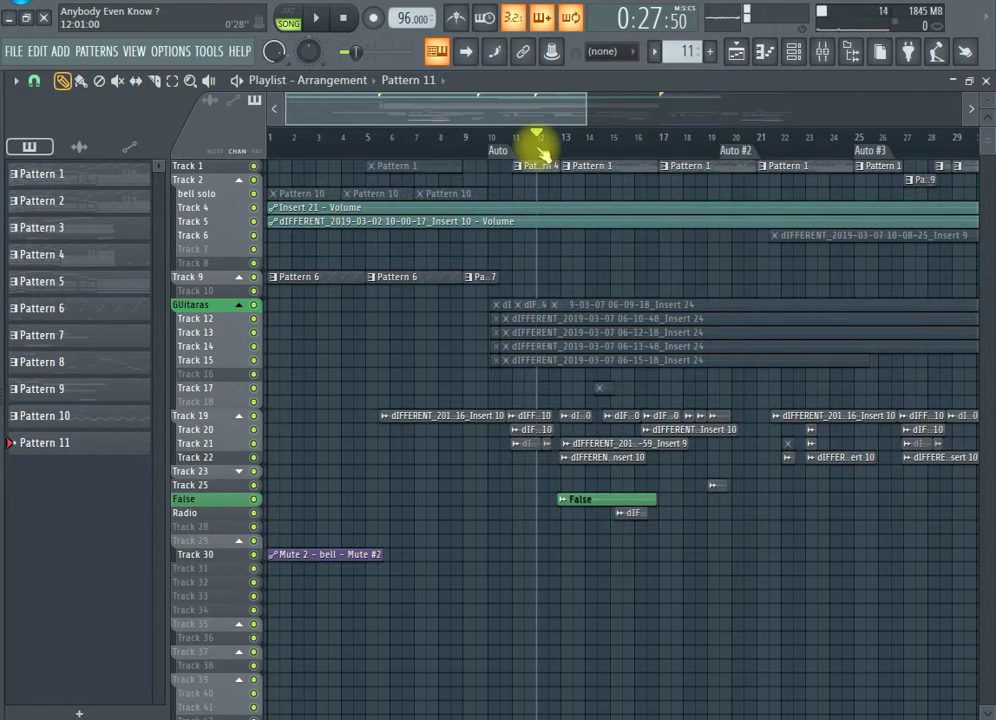
pyautogui.press('space')
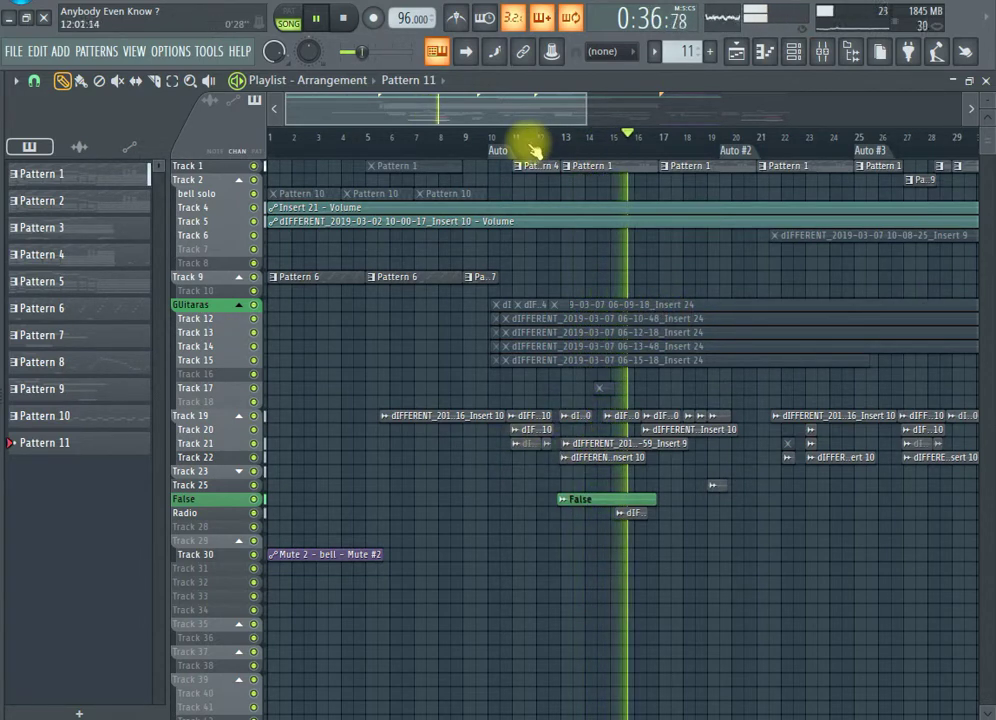
pyautogui.moveTo(505, 122); pyautogui.dragTo(553, 111)
pyautogui.press('space')
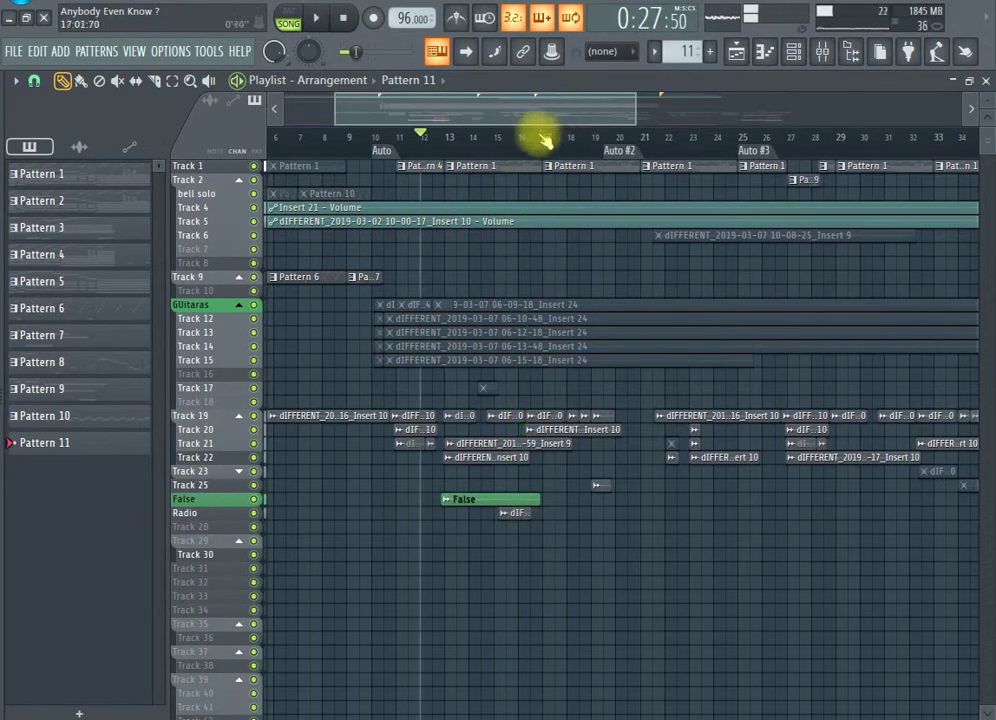
# - Play the arrangement briefly from midway through bar 26, and again from the start of the Pattern 9 clip at bar 27
pyautogui.click(483, 150)
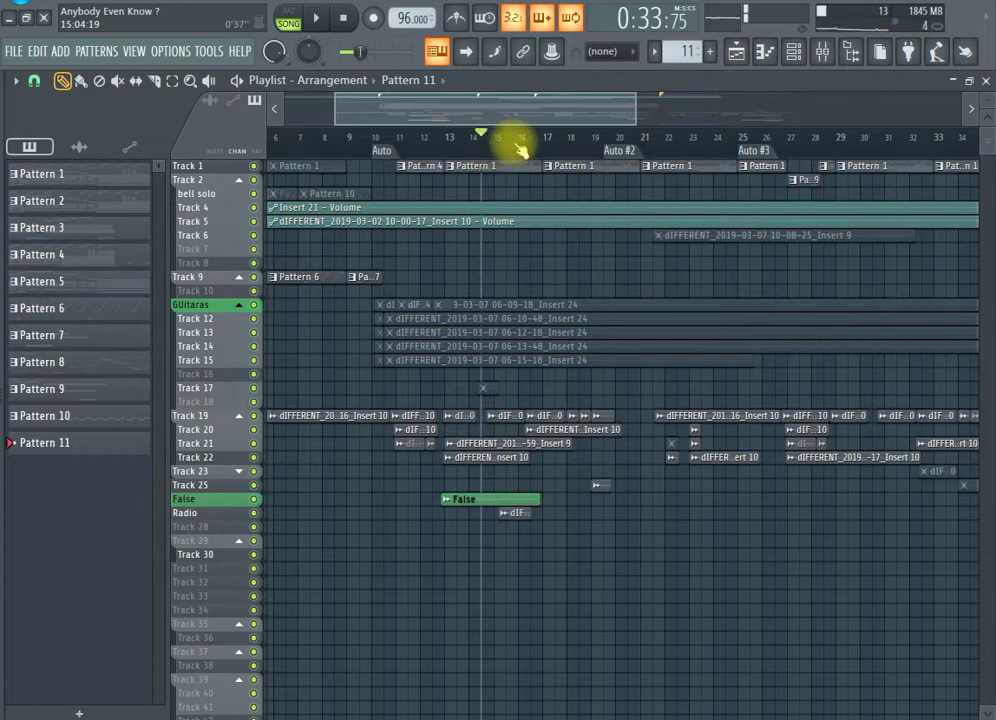
pyautogui.moveTo(494, 107); pyautogui.dragTo(682, 104)
pyautogui.click(445, 143)
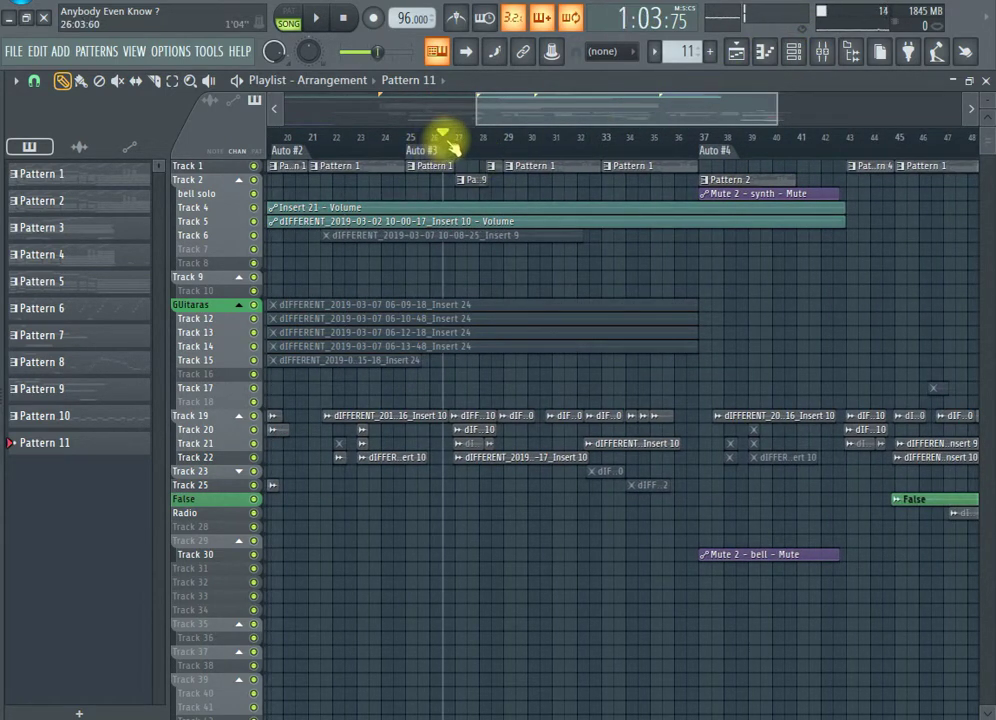
pyautogui.press('space')
pyautogui.click(457, 137)
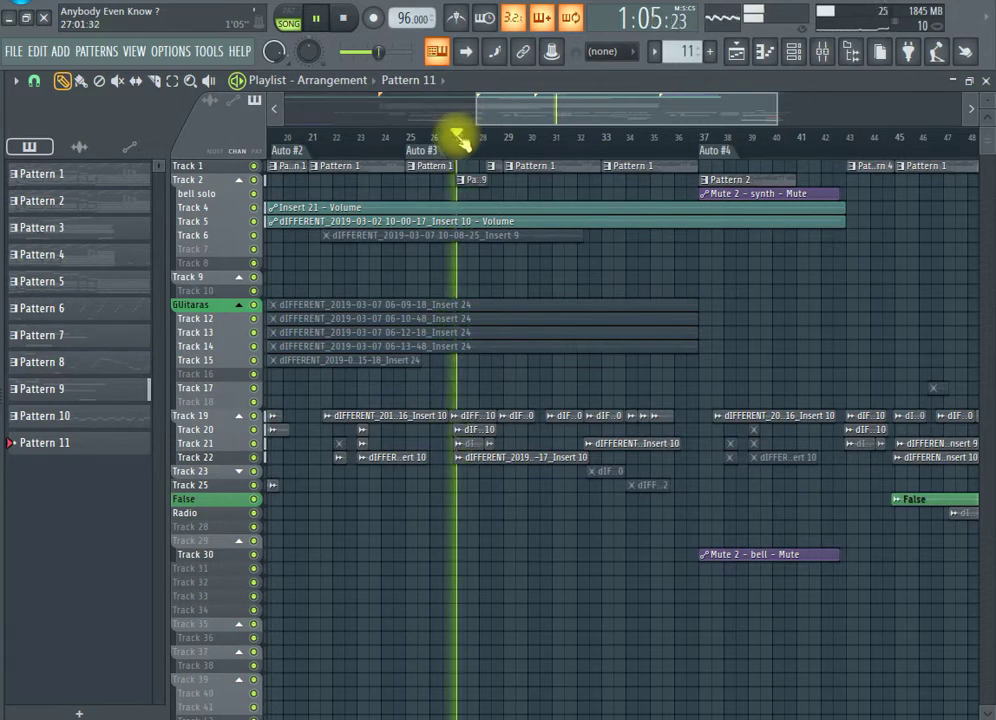
pyautogui.press('space')
# - Compare the end of Pattern 1 from midway through bar 25 with Pattern 9 at bar 27 by playing each briefly
pyautogui.scroll(4, 765, 280)
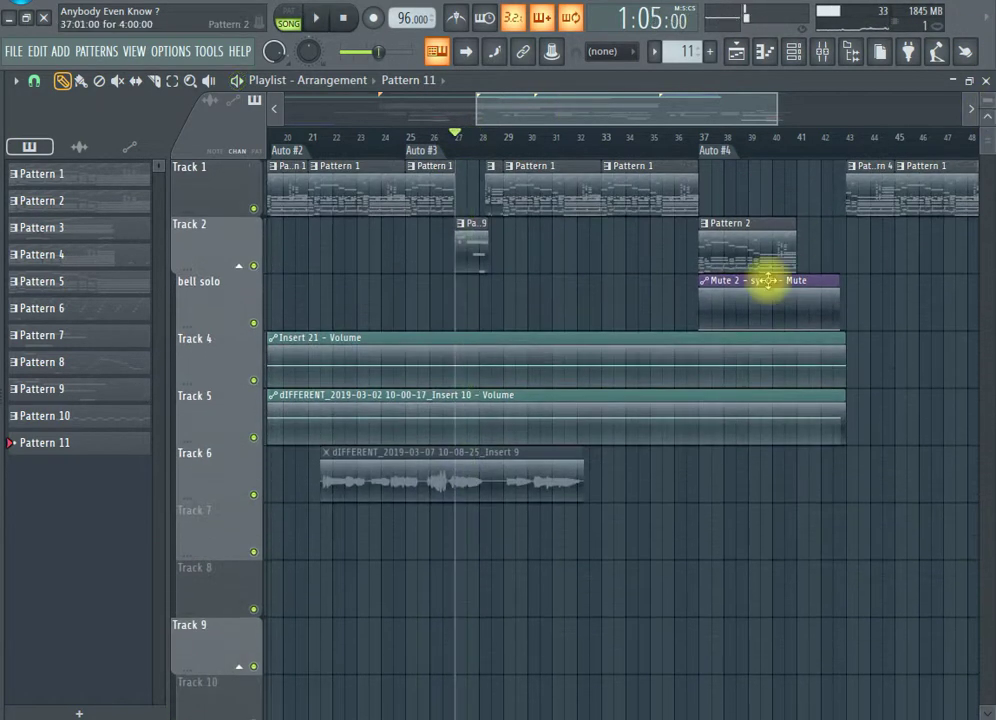
pyautogui.scroll(-3, 549, 211)
pyautogui.scroll(3, 518, 289)
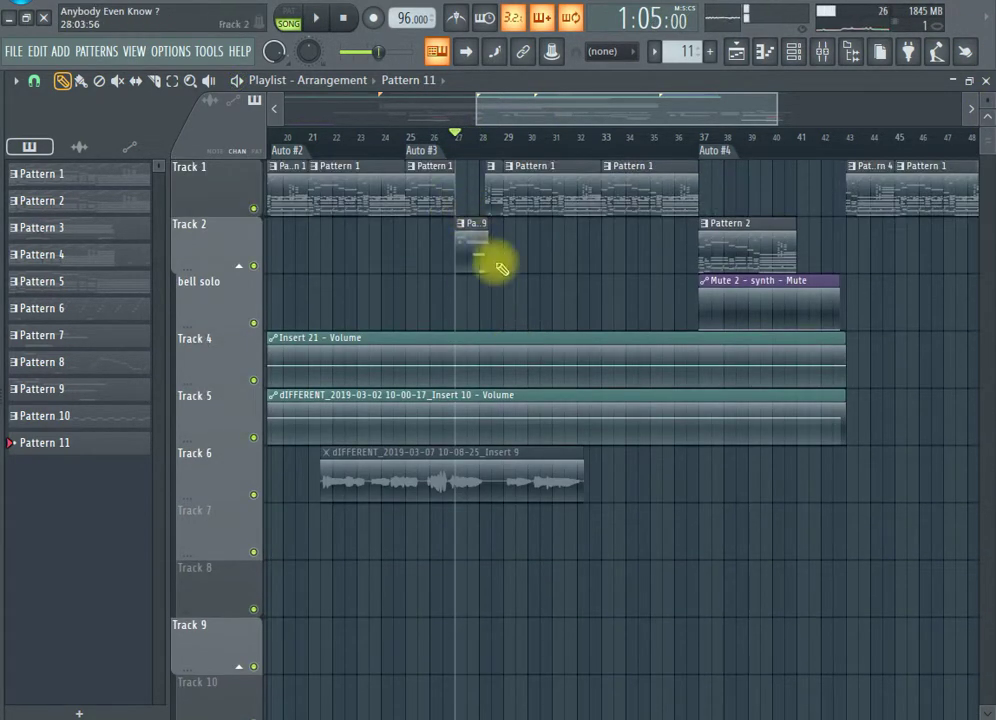
pyautogui.scroll(-15, 500, 267)
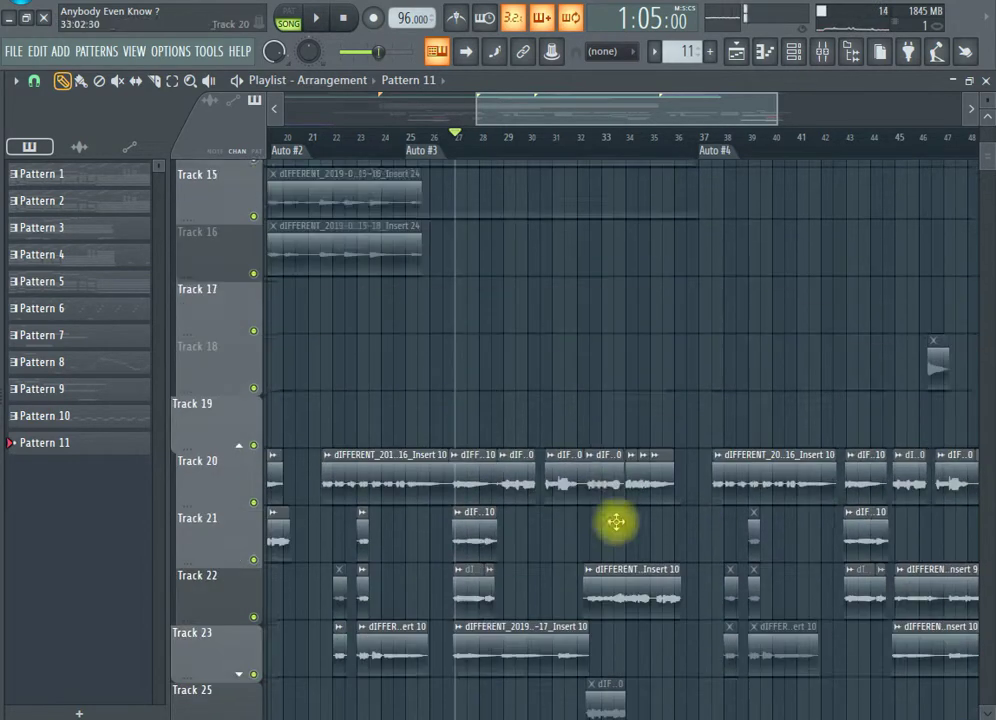
pyautogui.scroll(15, 605, 516)
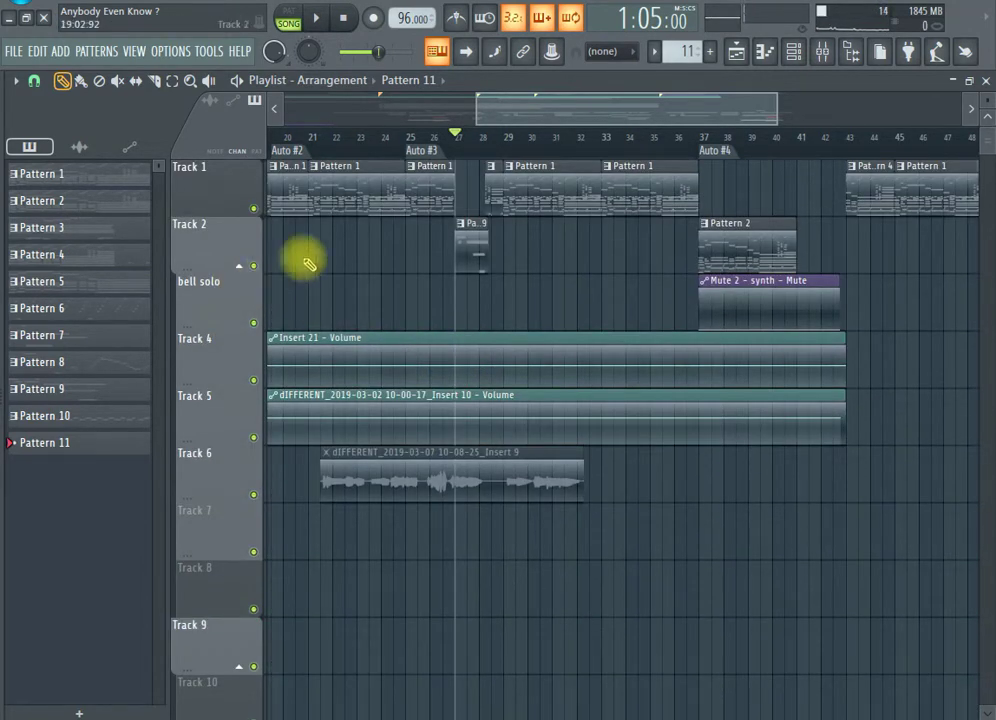
pyautogui.hscroll(-4, 411, 122)
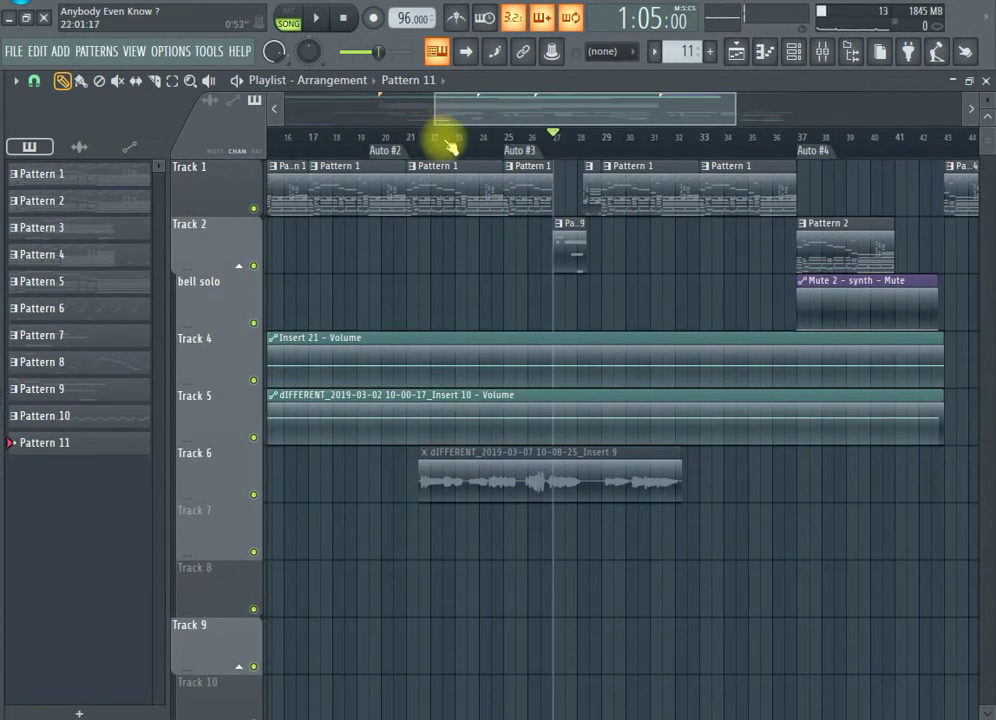
pyautogui.click(518, 140)
pyautogui.press('space')
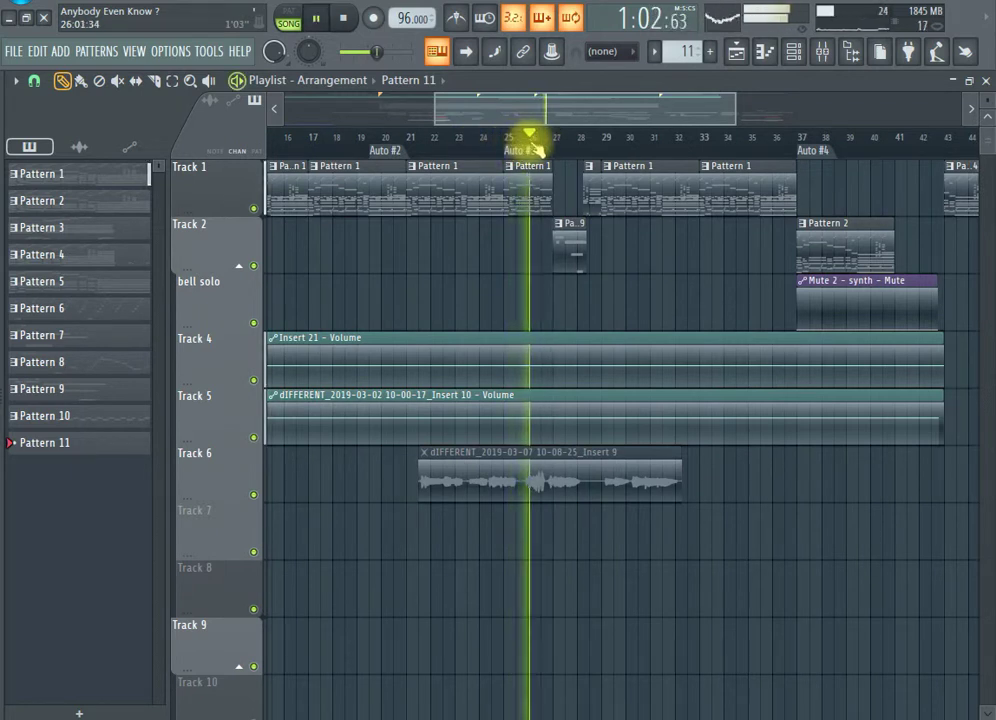
pyautogui.press('space')
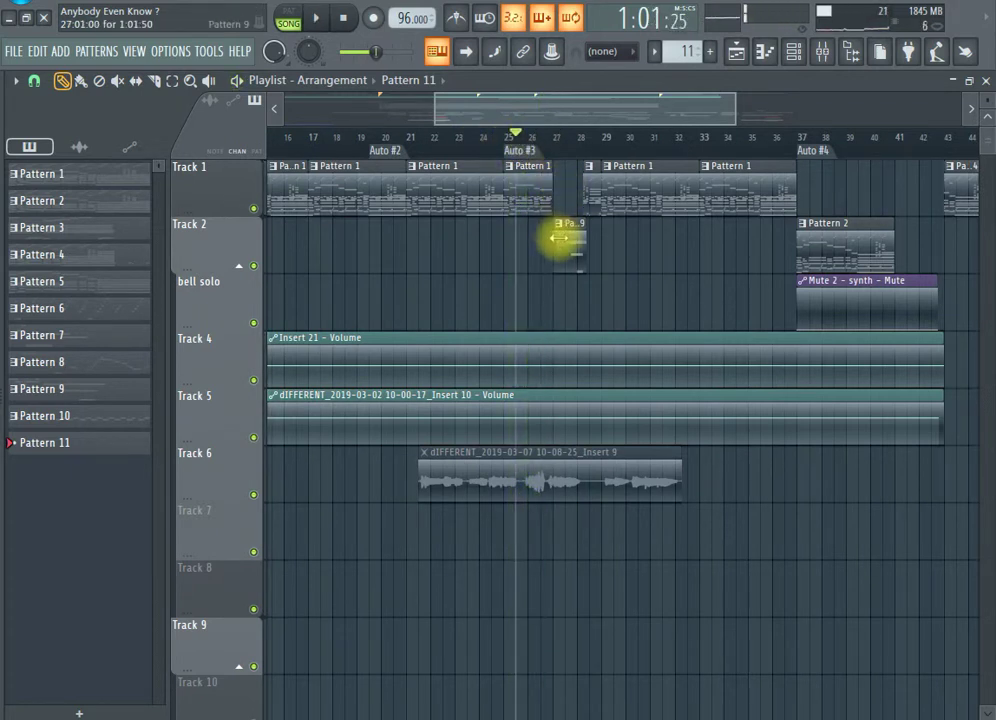
pyautogui.click(556, 134)
pyautogui.press('space')
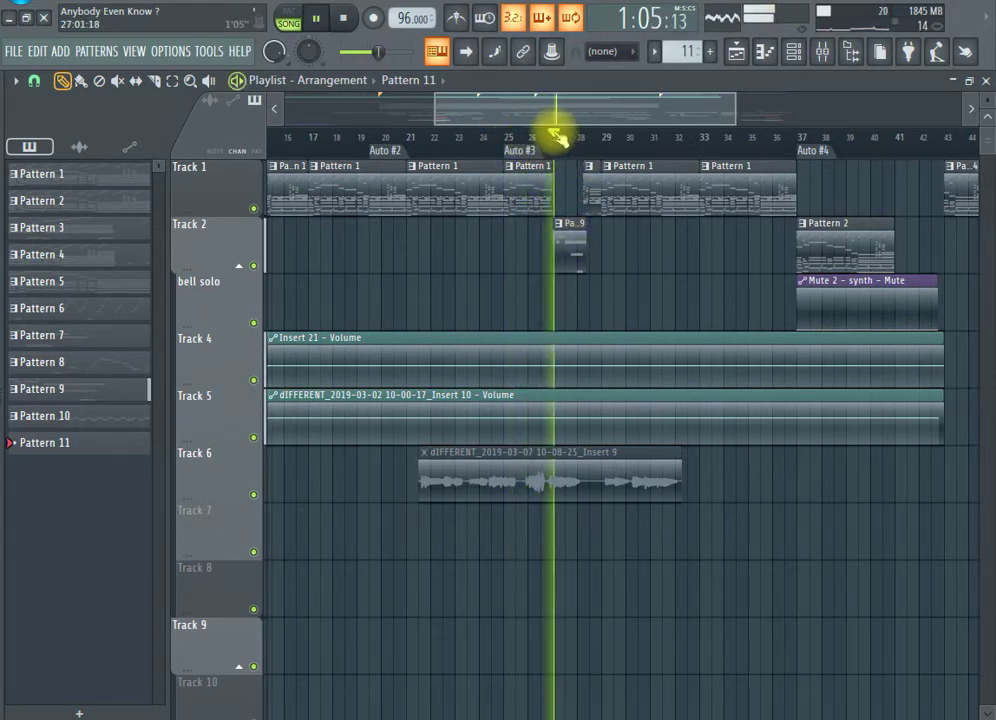
pyautogui.press('space')
# - Open Pattern 9 with its Paino notes and the channel rack, and audition it in pattern mode
pyautogui.click(577, 270)
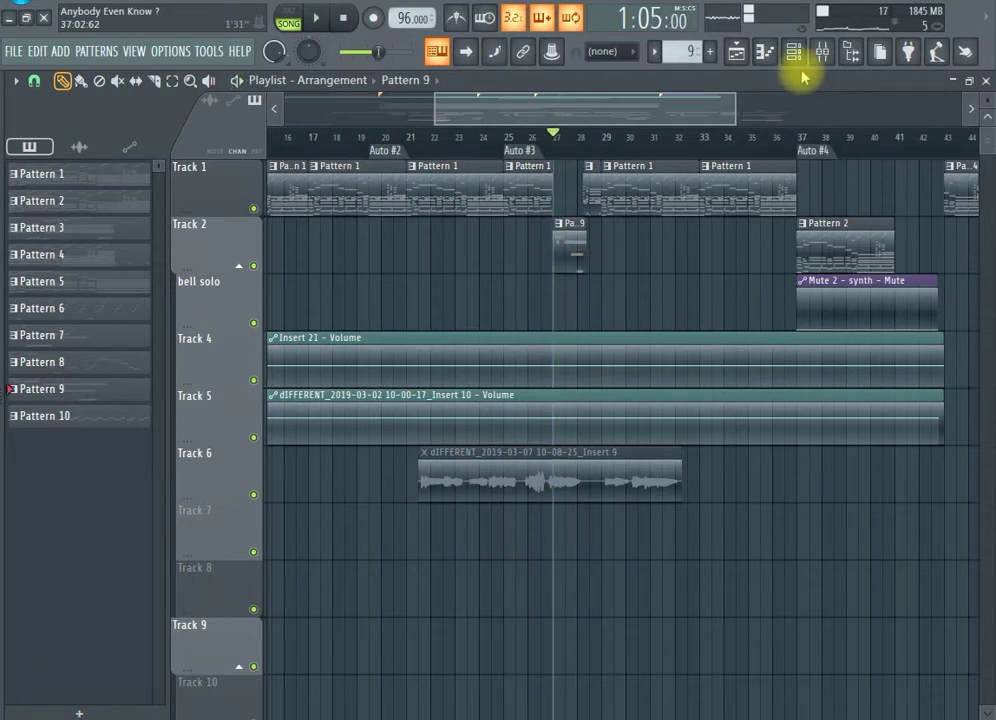
pyautogui.doubleClick(590, 262)
pyautogui.click(793, 51)
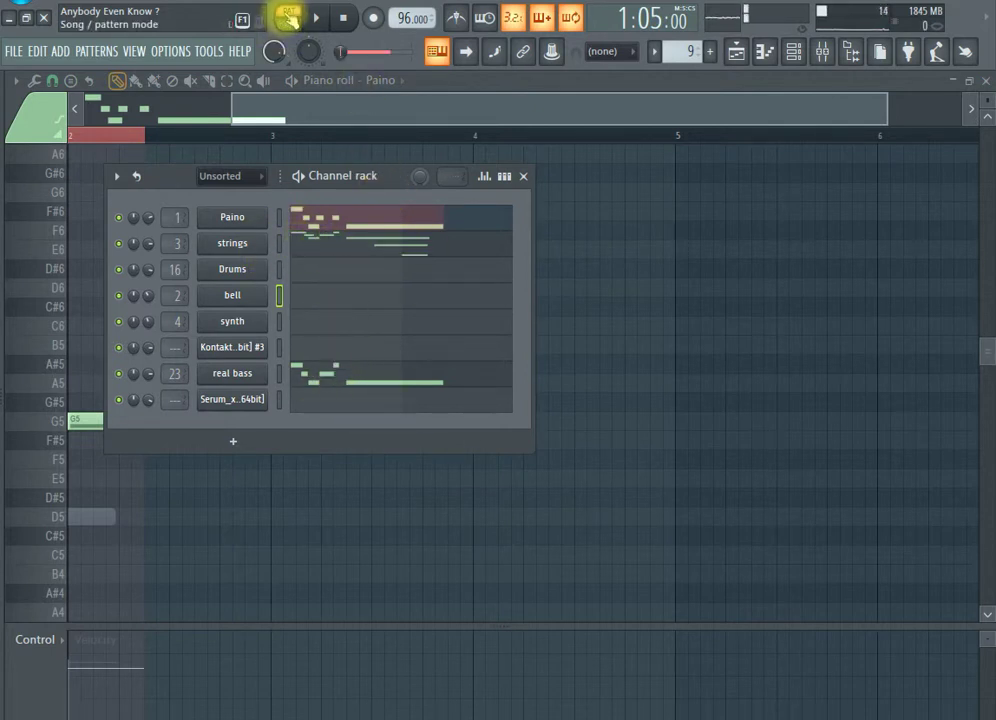
pyautogui.press('space')
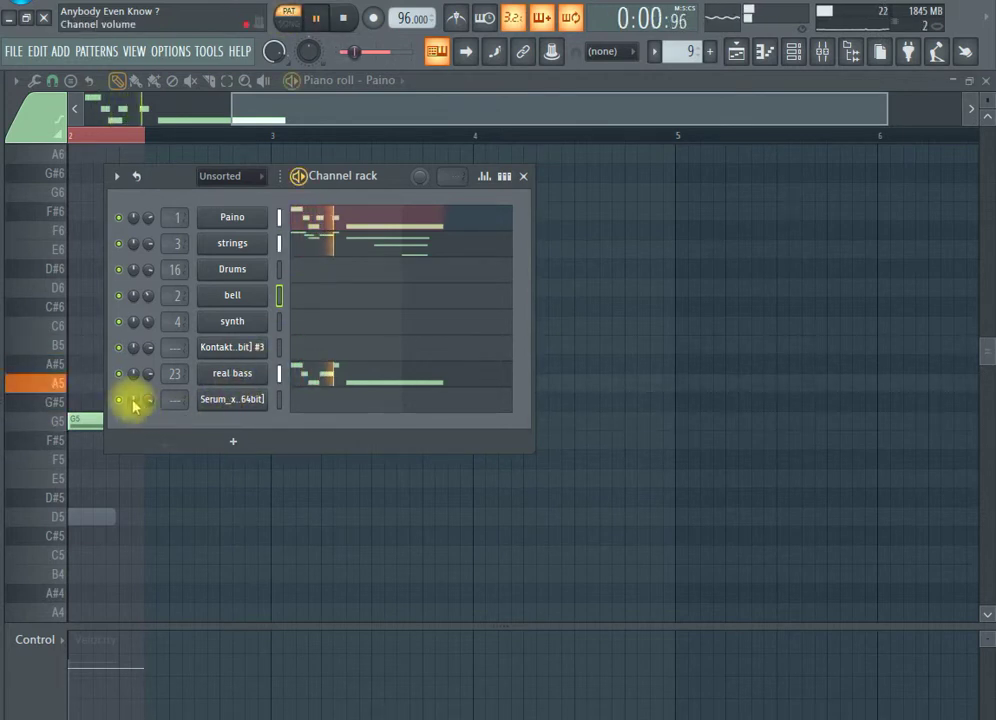
pyautogui.press('space')
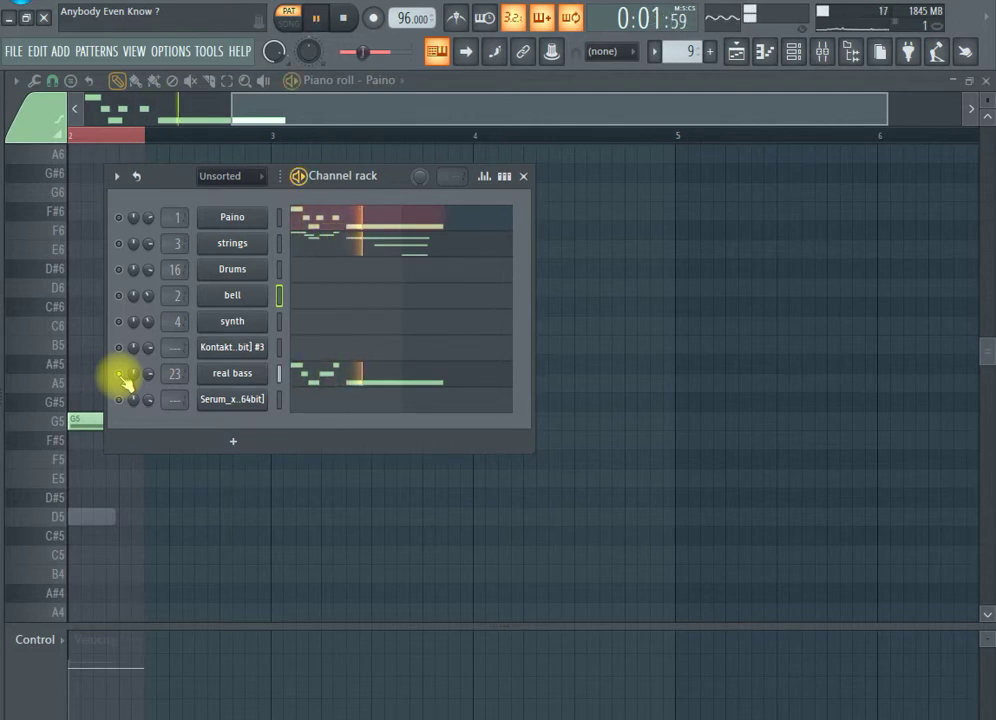
# - Audition Pattern 9 in layers, from the real bass alone to bass with strings, and finally adding Paino
pyautogui.press('space')
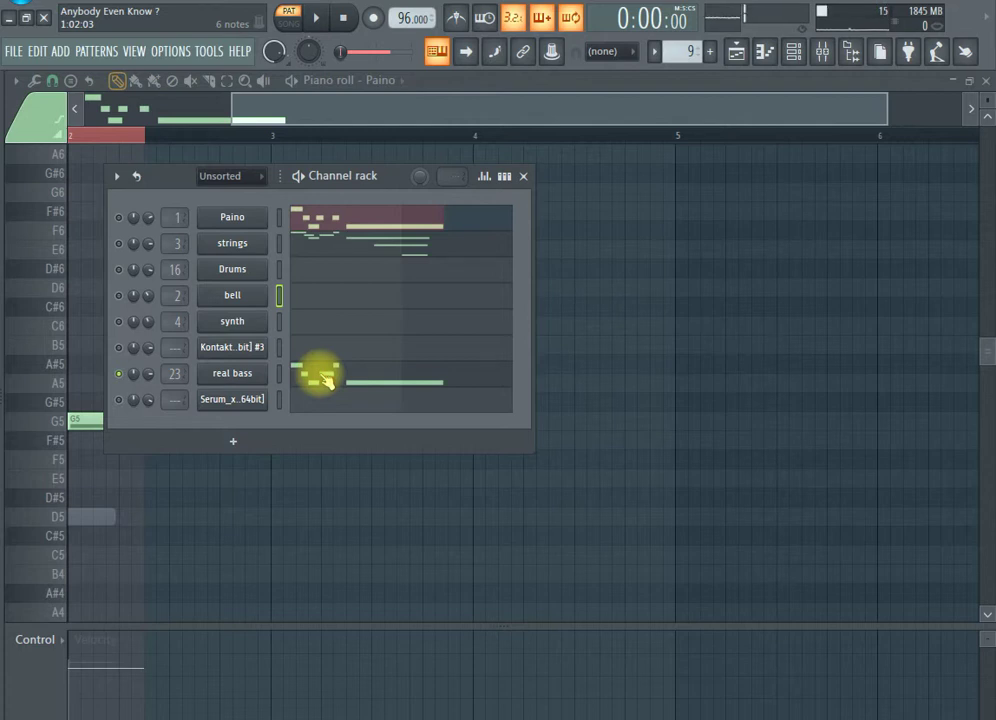
pyautogui.press('space')
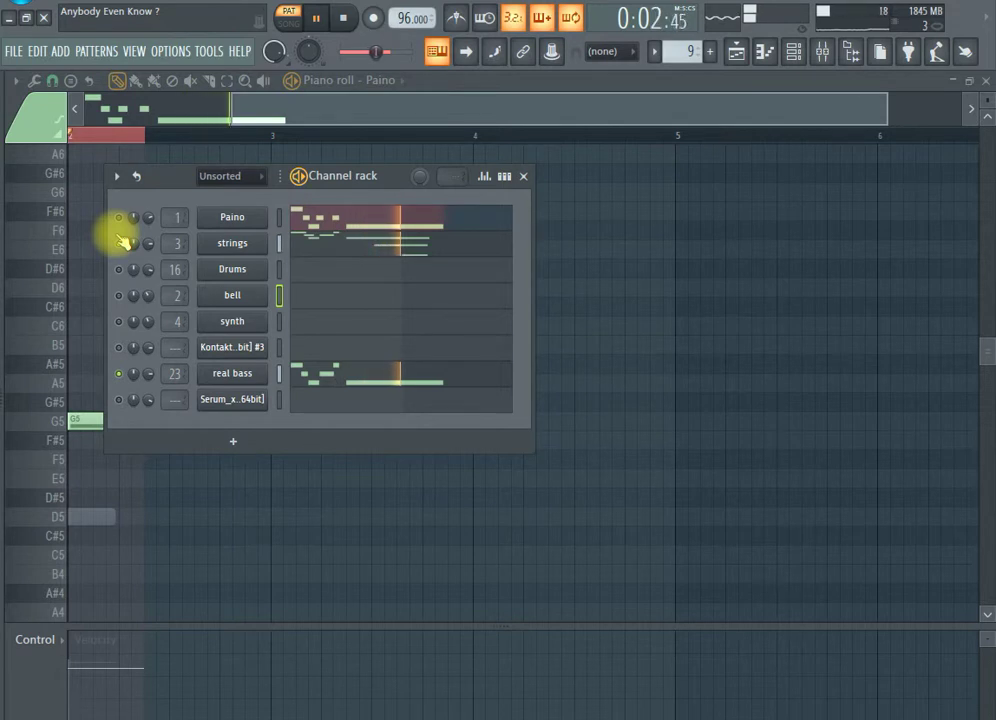
pyautogui.press('space')
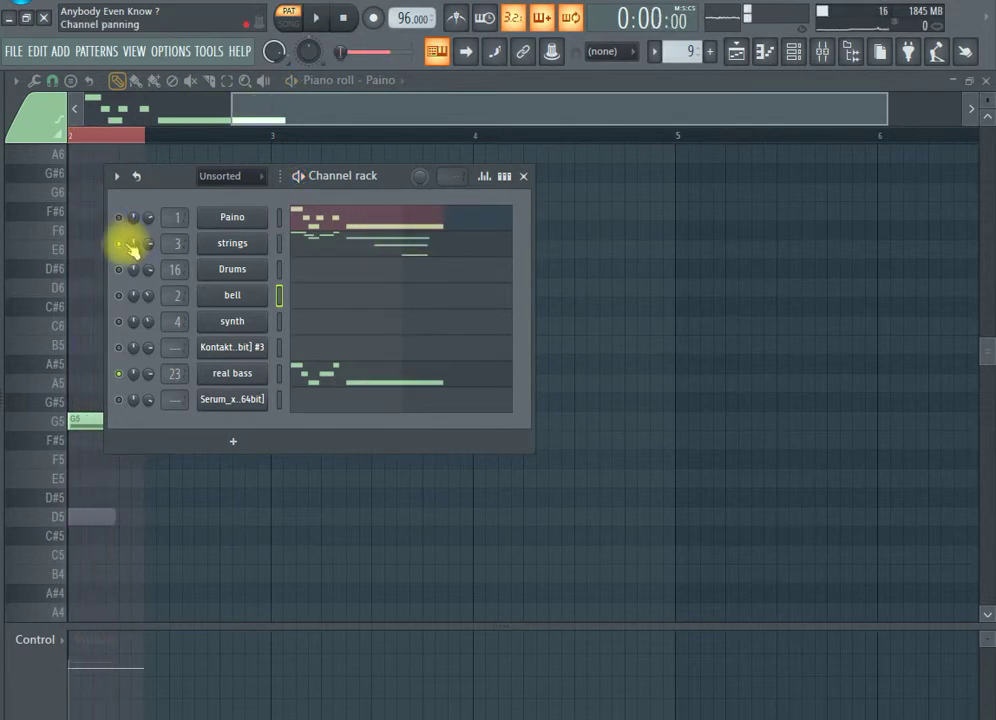
pyautogui.press('space')
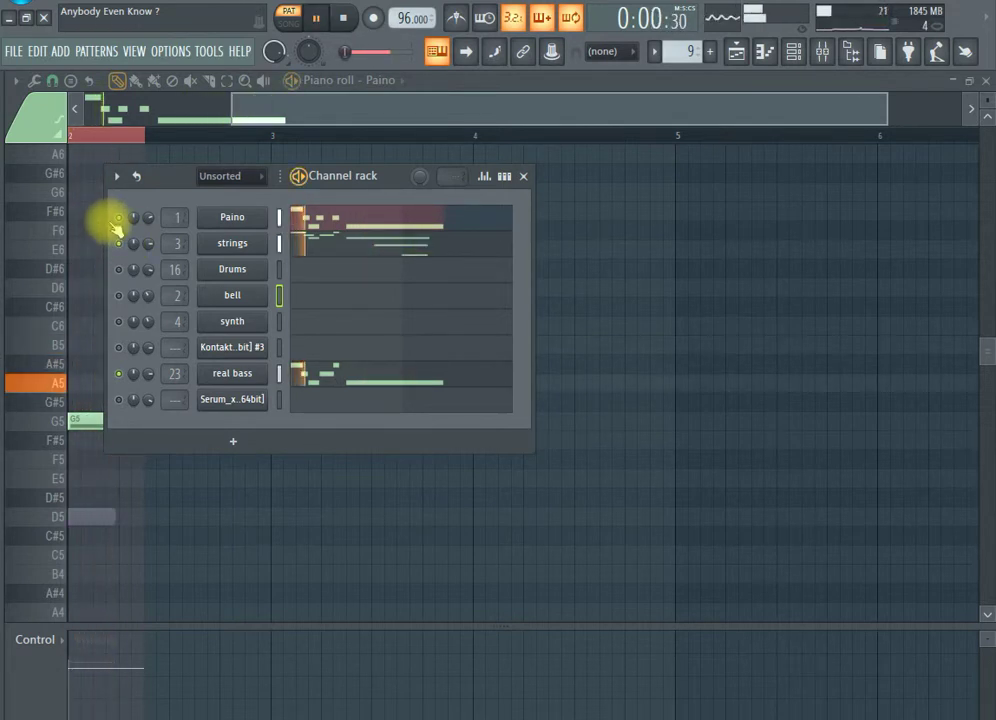
pyautogui.press('space')
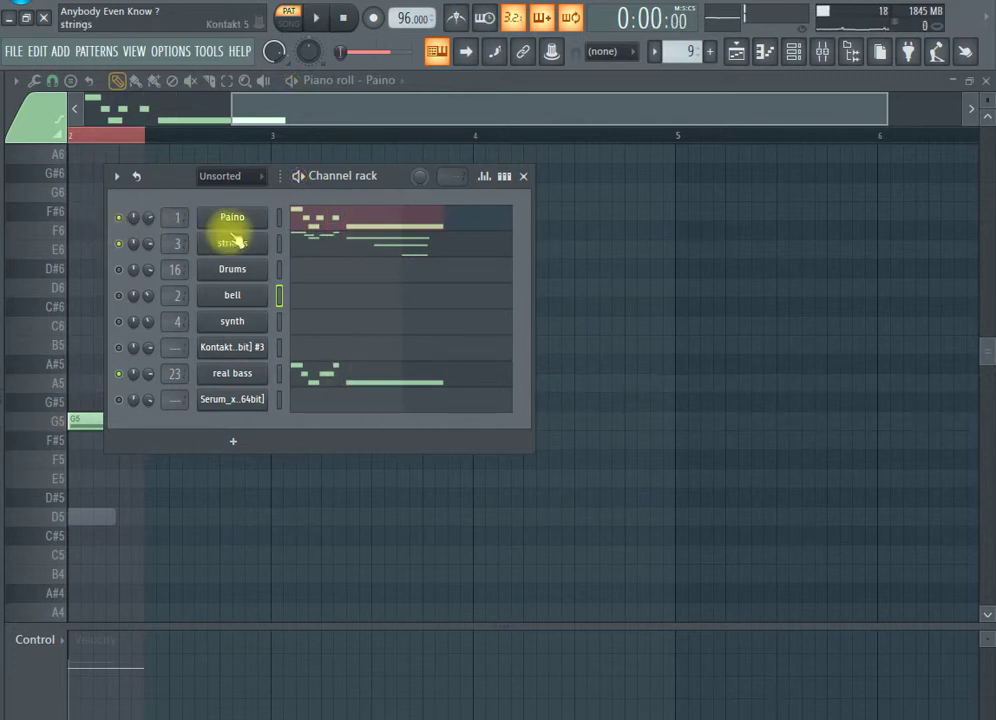
# - Toggle the strings channel's enable state, and return to the playlist in song mode at the Auto #4 section around bar 37
pyautogui.rightClick(118, 243)
pyautogui.click(118, 243)
pyautogui.click(737, 53)
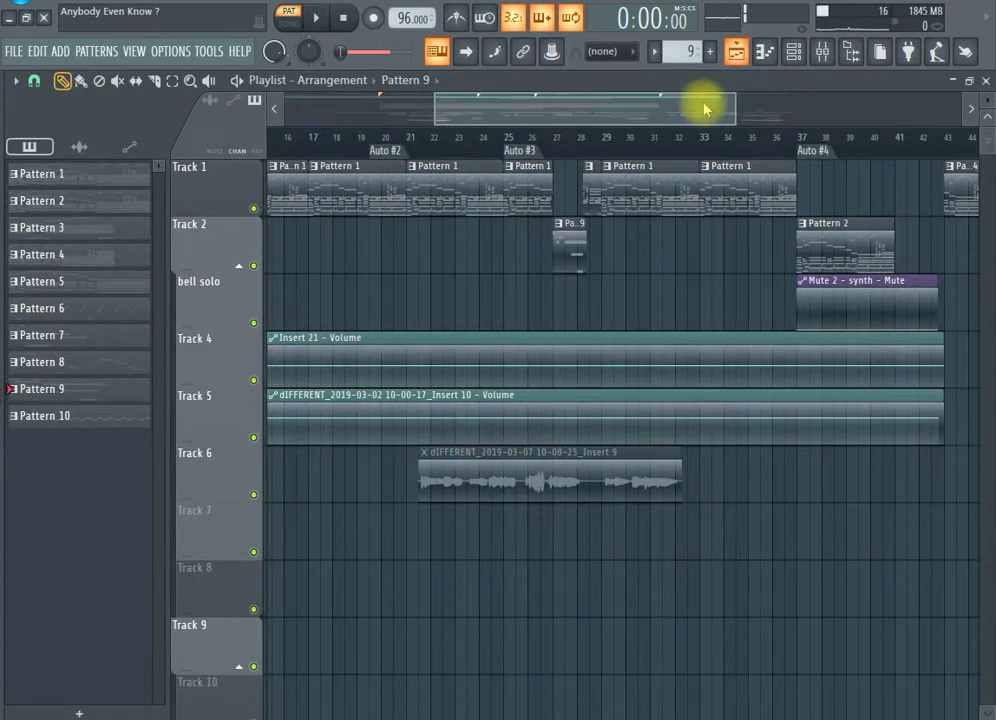
pyautogui.click(553, 138)
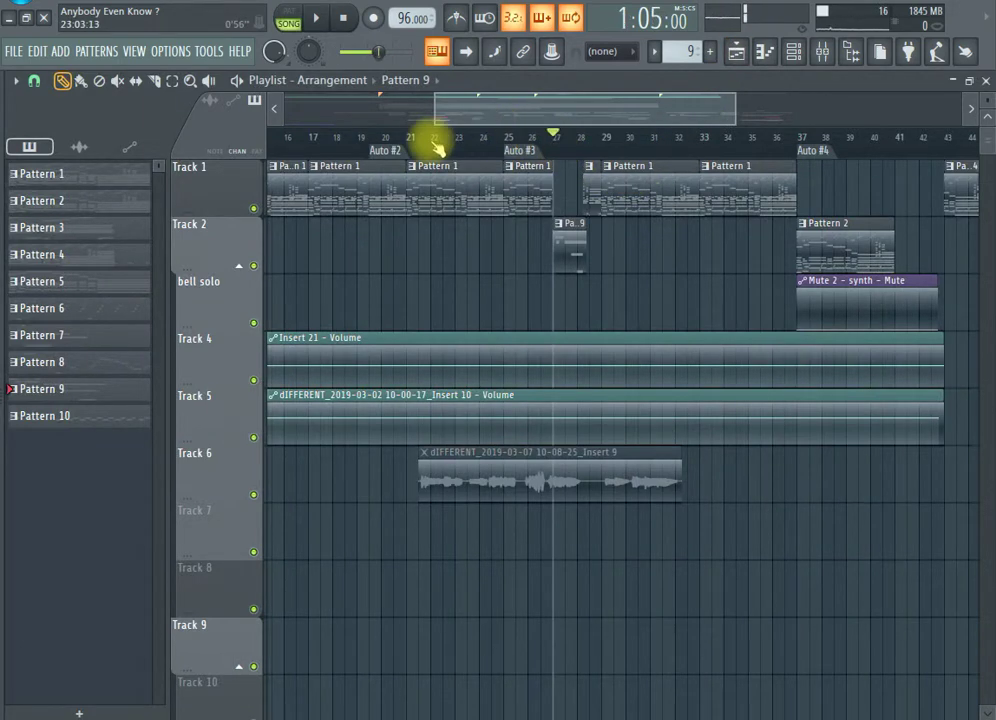
pyautogui.moveTo(516, 104); pyautogui.dragTo(642, 104)
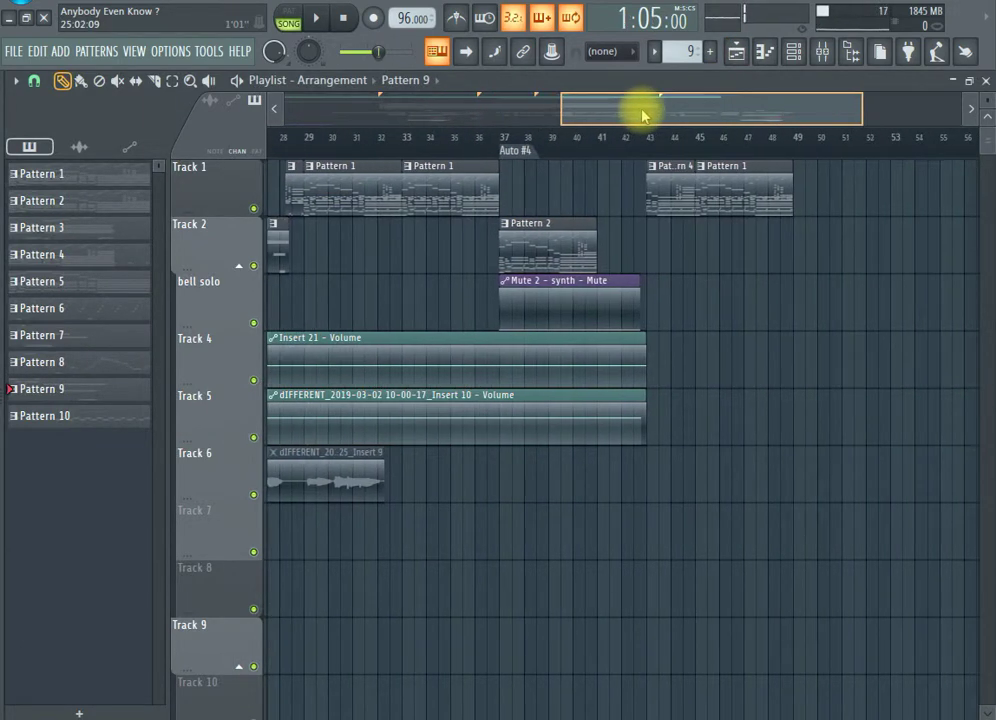
# - Audition the song briefly from the Auto #4 marker at bar 37, and again from bar 33 through Pattern 4 near bar 43
pyautogui.click(500, 136)
pyautogui.press('space')
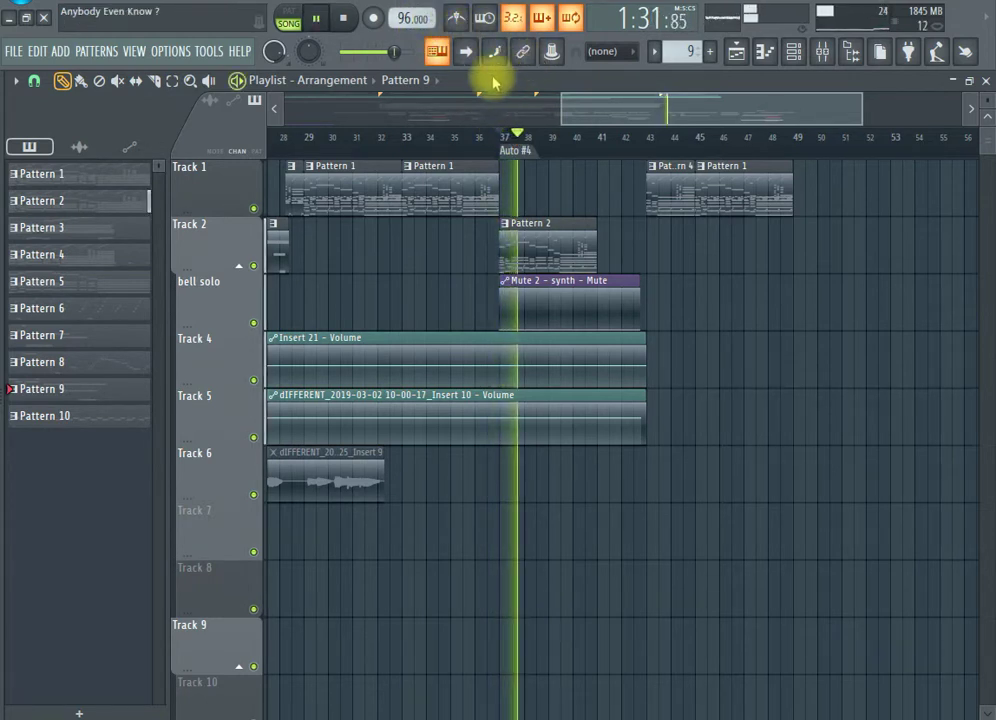
pyautogui.click(404, 136)
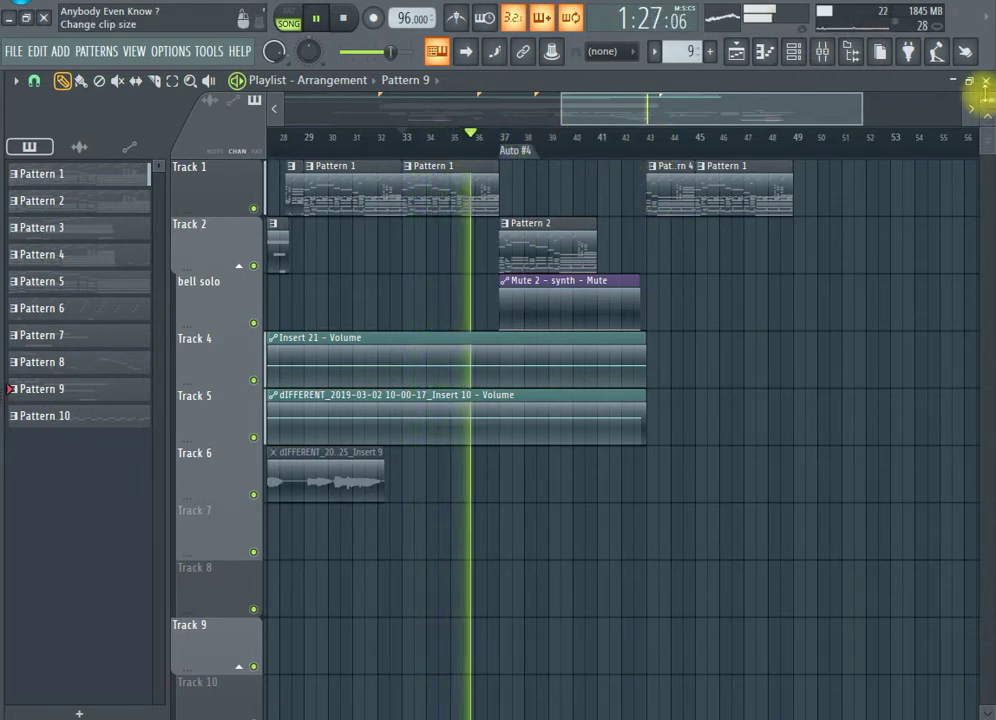
pyautogui.scroll(-5, 900, 180)
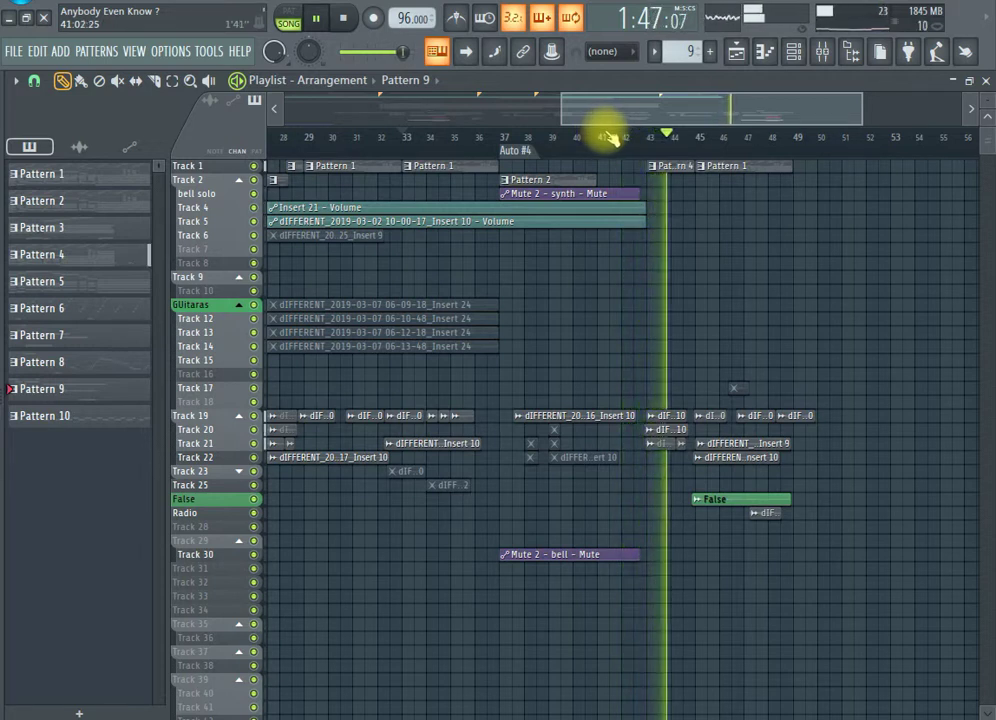
pyautogui.press('space')
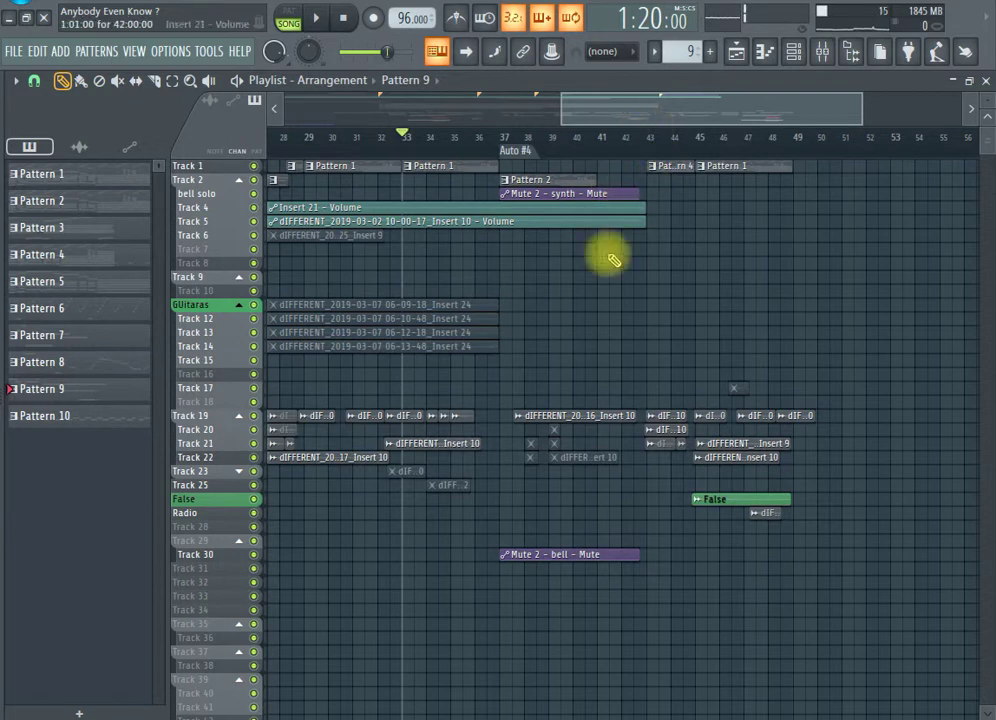
# - Examine the effect chains on the Guitar, Lead, synth, harm2 and backgrounds mixer tracks, and close the mixer
pyautogui.click(820, 56)
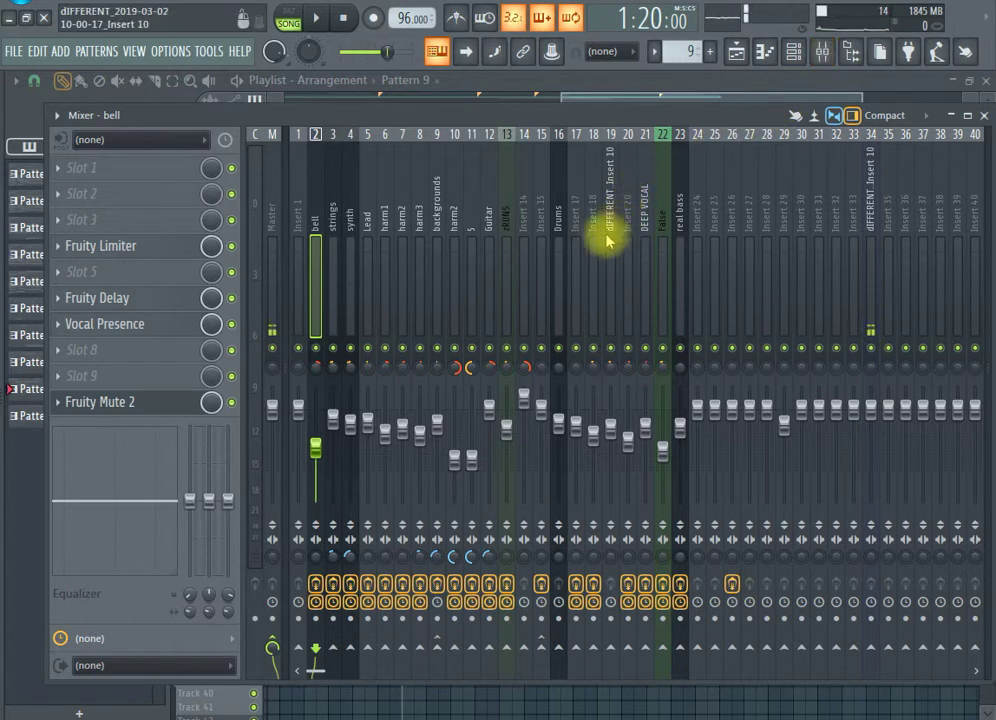
pyautogui.click(488, 267)
pyautogui.click(365, 250)
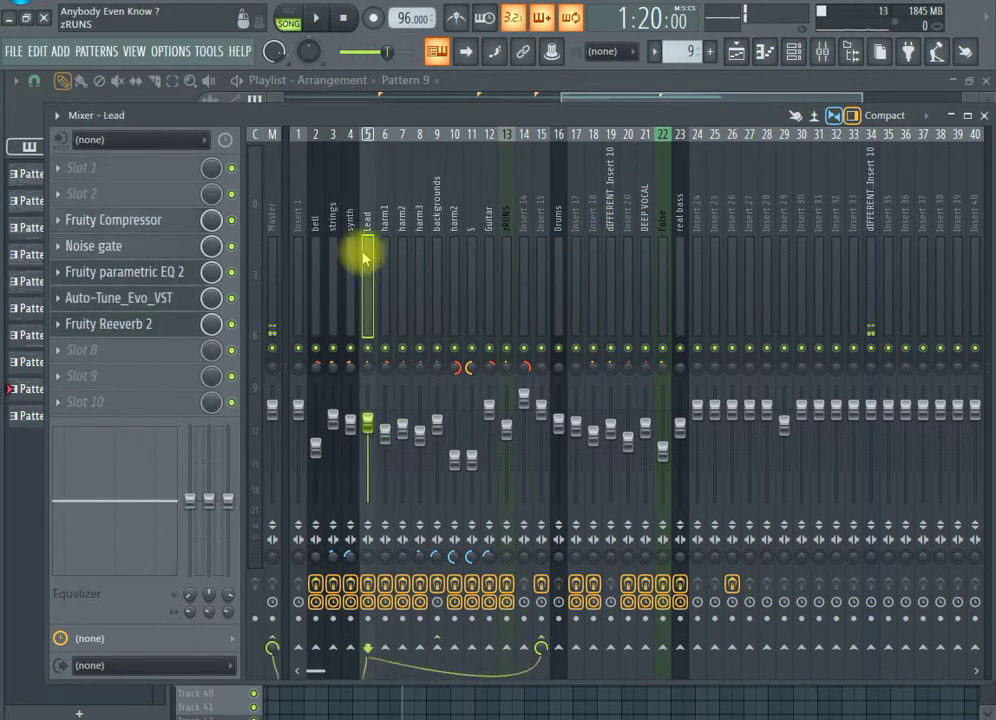
pyautogui.click(350, 257)
pyautogui.click(401, 245)
pyautogui.click(437, 235)
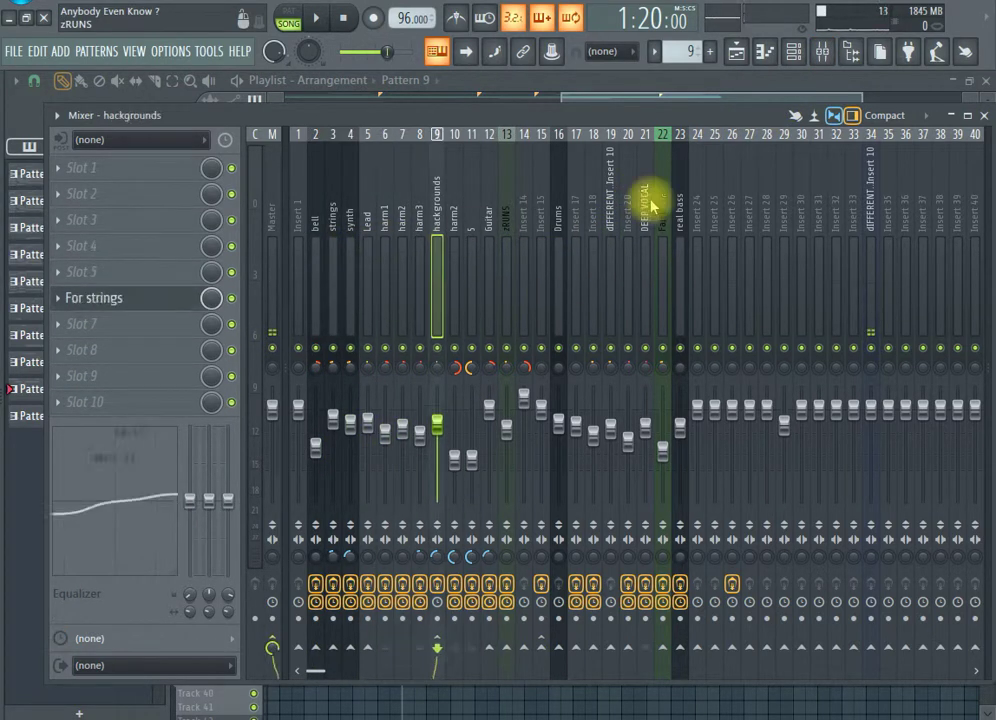
pyautogui.click(957, 200)
pyautogui.click(983, 115)
# - Look back over the playlist from about bar 9 to 37, and close the playlist, piano roll and all open plugin windows
pyautogui.moveTo(689, 122); pyautogui.dragTo(507, 145)
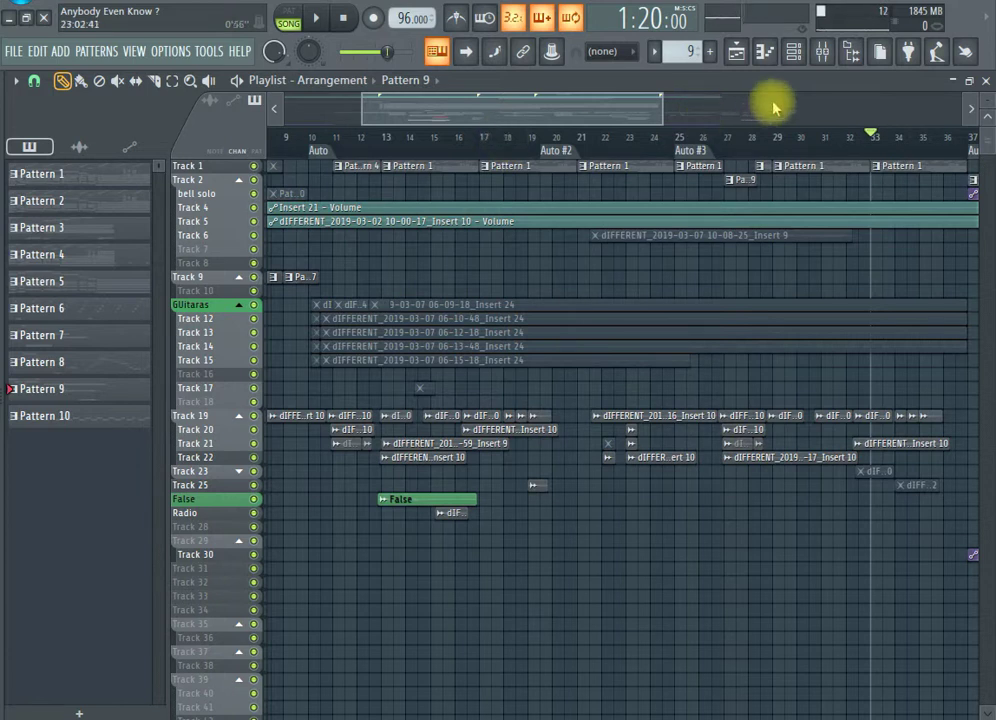
pyautogui.click(986, 80)
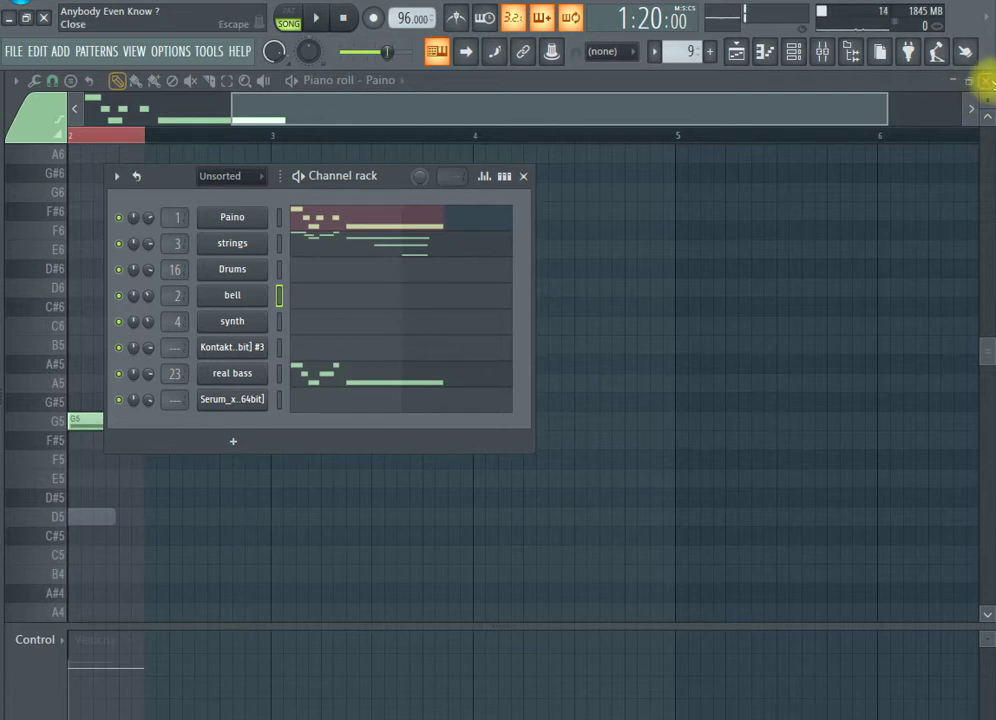
pyautogui.click(985, 81)
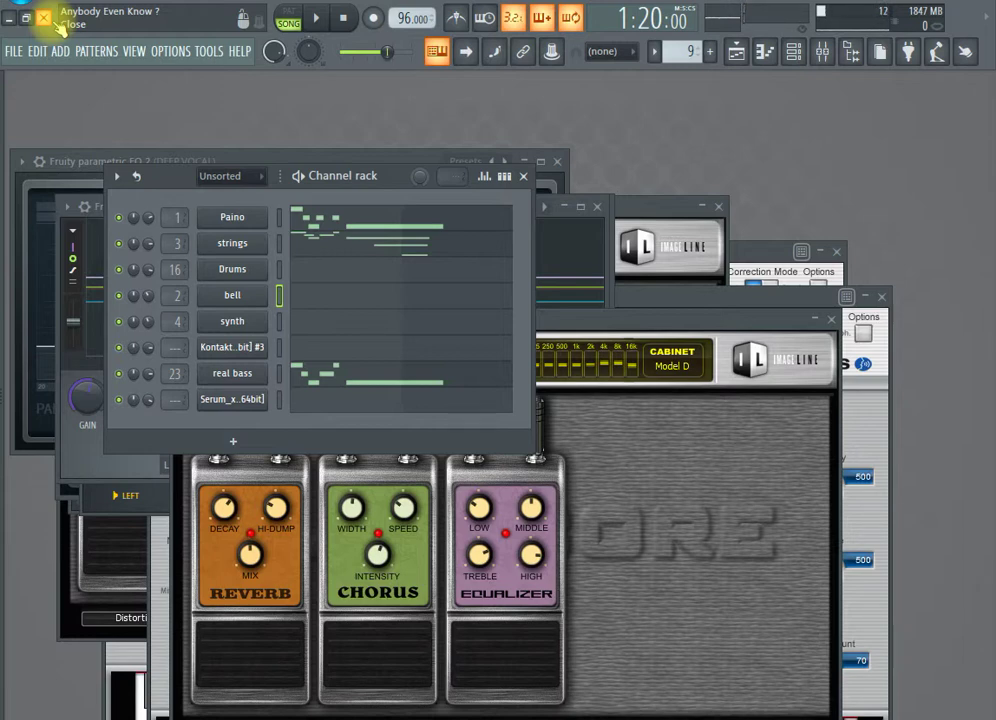
pyautogui.press('F12')
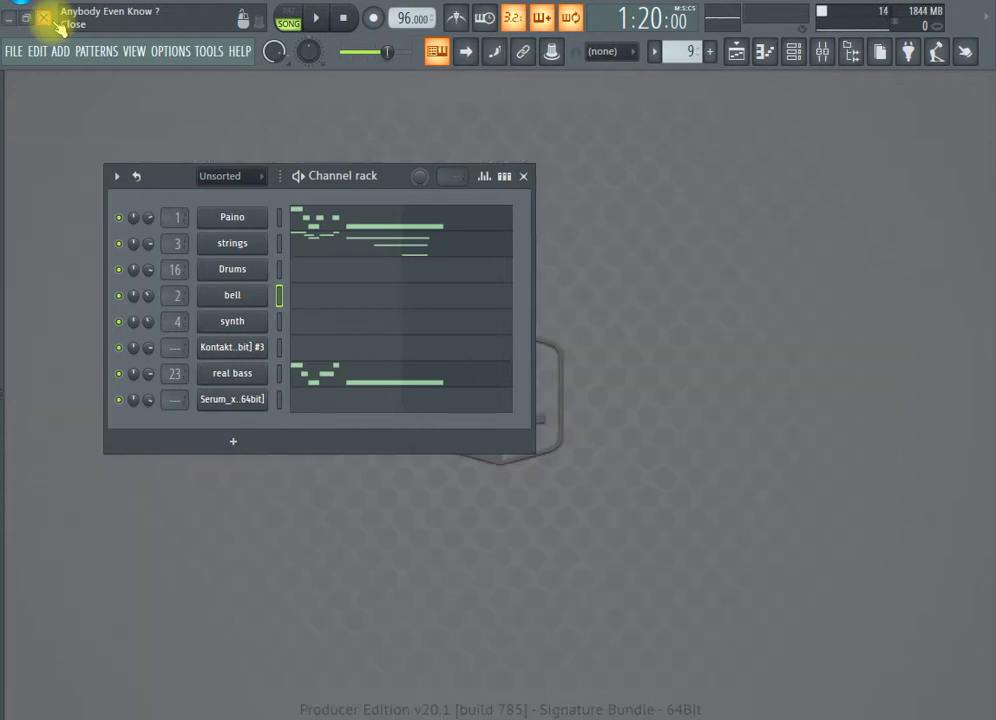